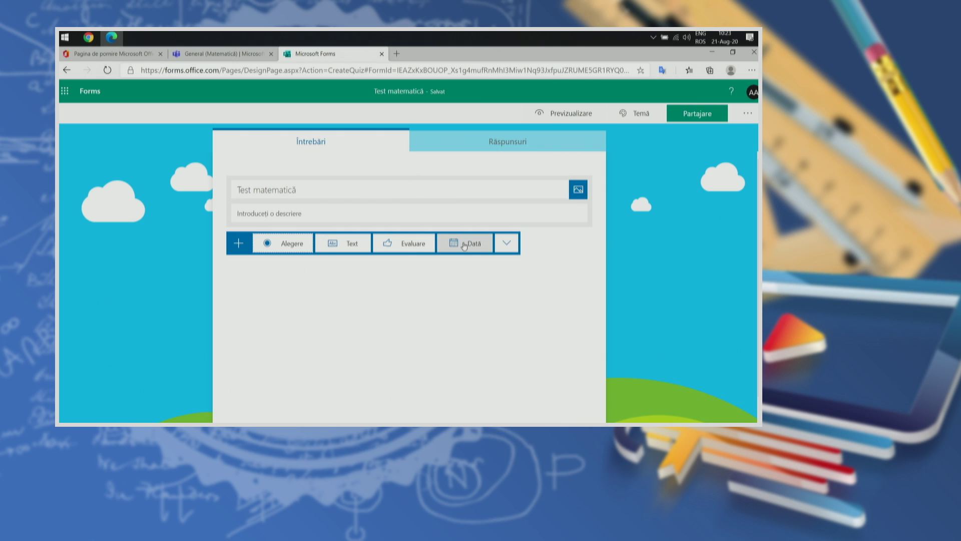
Step: Add a choice question 'Care este rezultatul 2+2?' with options 1 and 2, marking 2 as Răspuns corect
{"action": "left_click", "coordinate": [274, 246]}
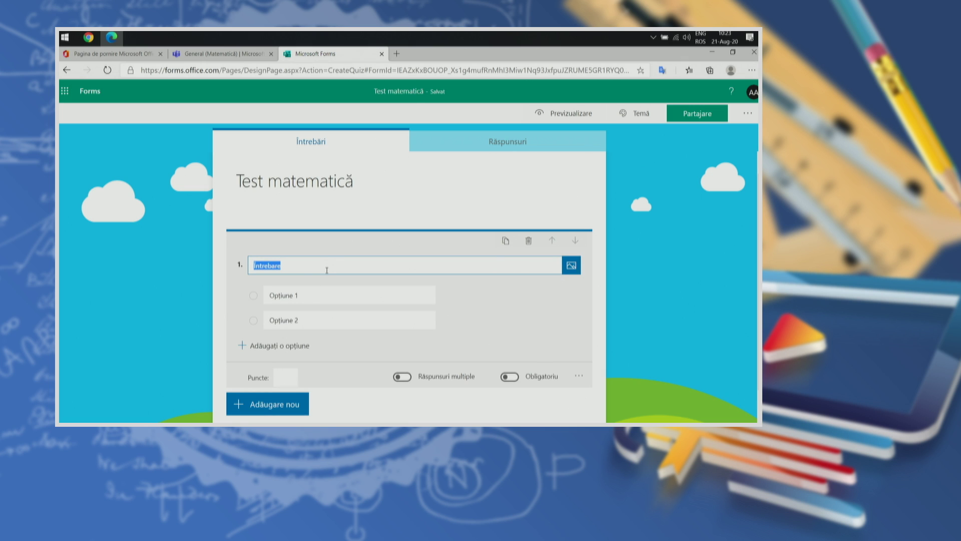
{"action": "type", "text": "c"}
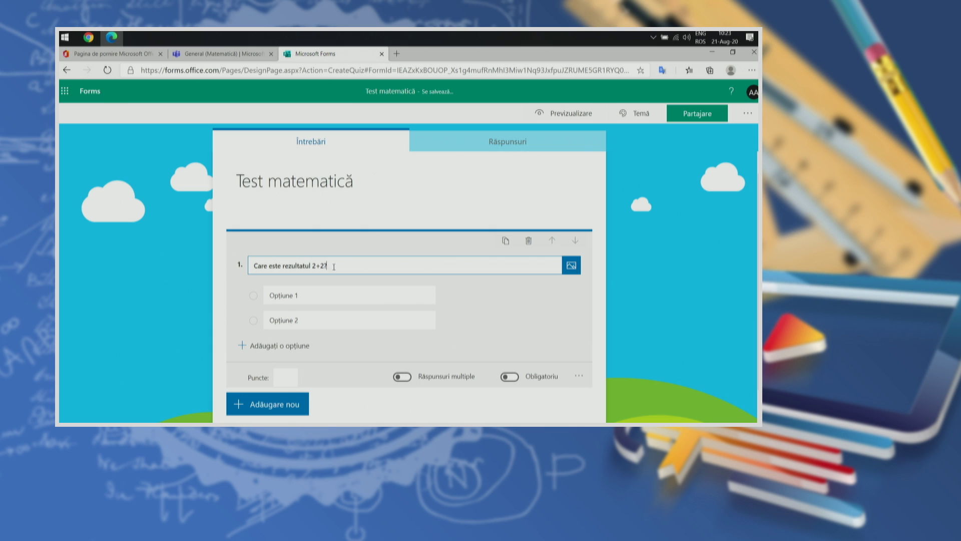
{"action": "left_click", "coordinate": [300, 294]}
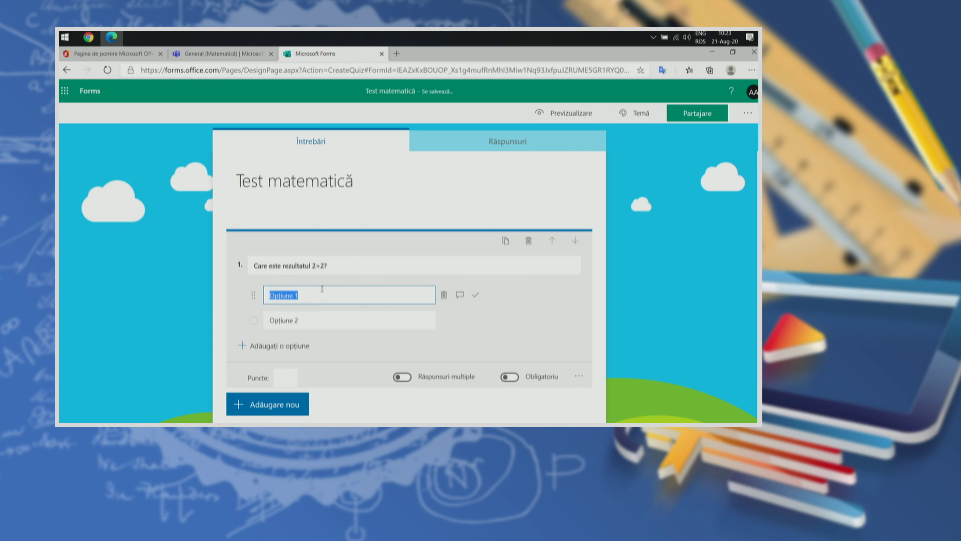
{"action": "type", "text": "1"}
{"action": "left_click", "coordinate": [319, 319]}
{"action": "type", "text": "2"}
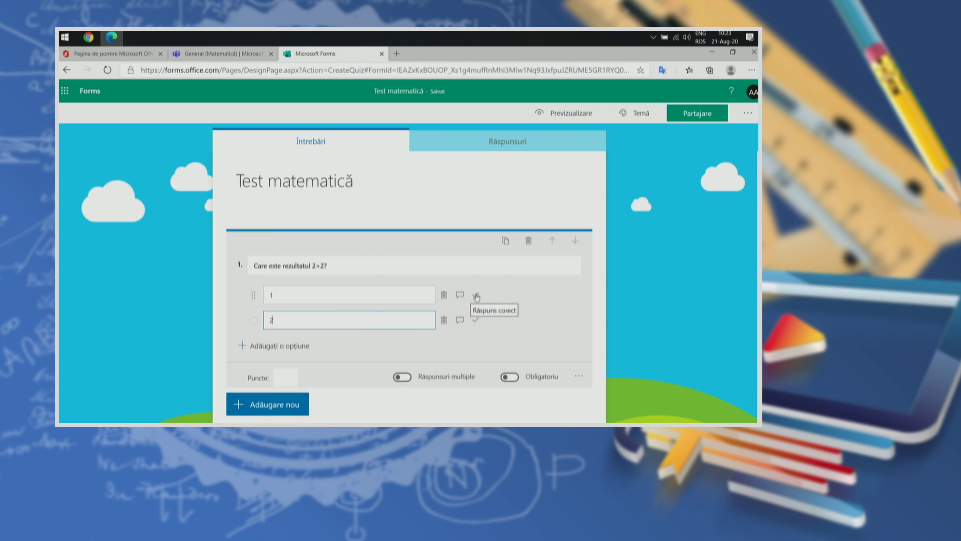
{"action": "left_click", "coordinate": [475, 319]}
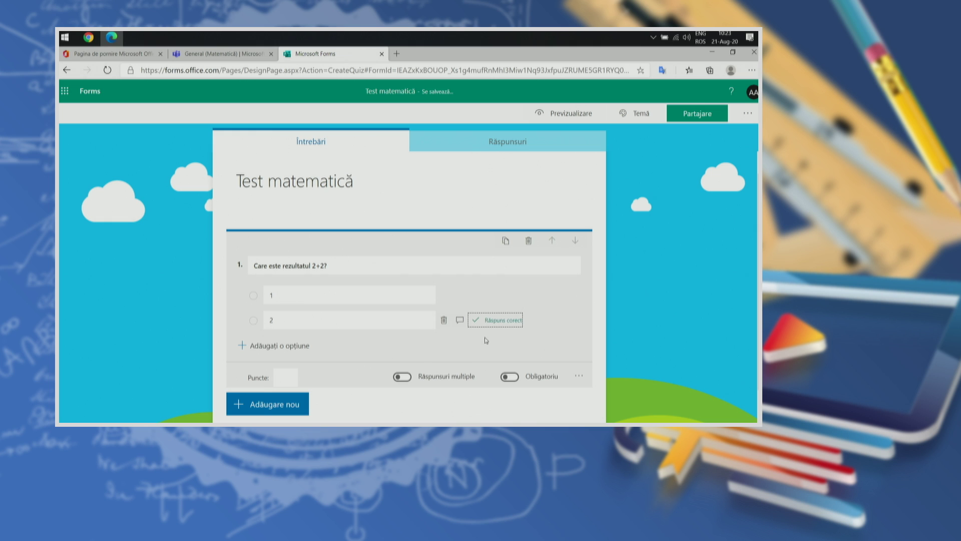
{"action": "scroll", "coordinate": [495, 316], "scroll_direction": "down", "scroll_amount": 1}
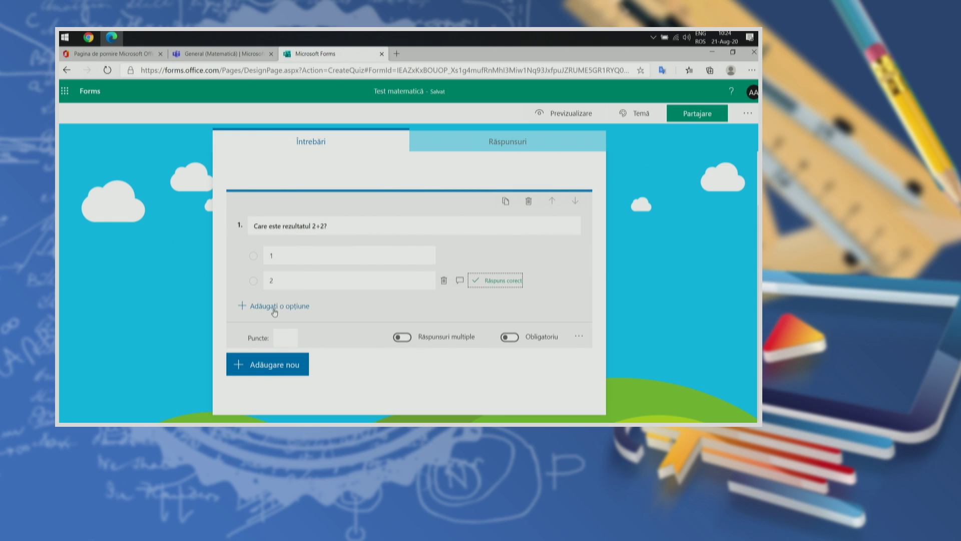
Step: Enter 10 in question 1's Puncte field and switch on Obligatoriu
{"action": "left_click", "coordinate": [286, 337]}
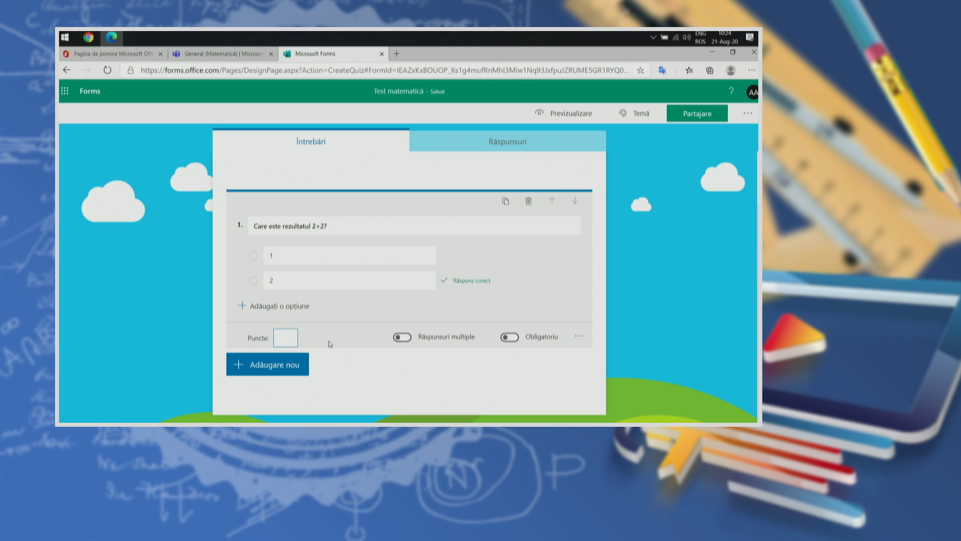
{"action": "type", "text": "10"}
{"action": "left_click", "coordinate": [510, 339]}
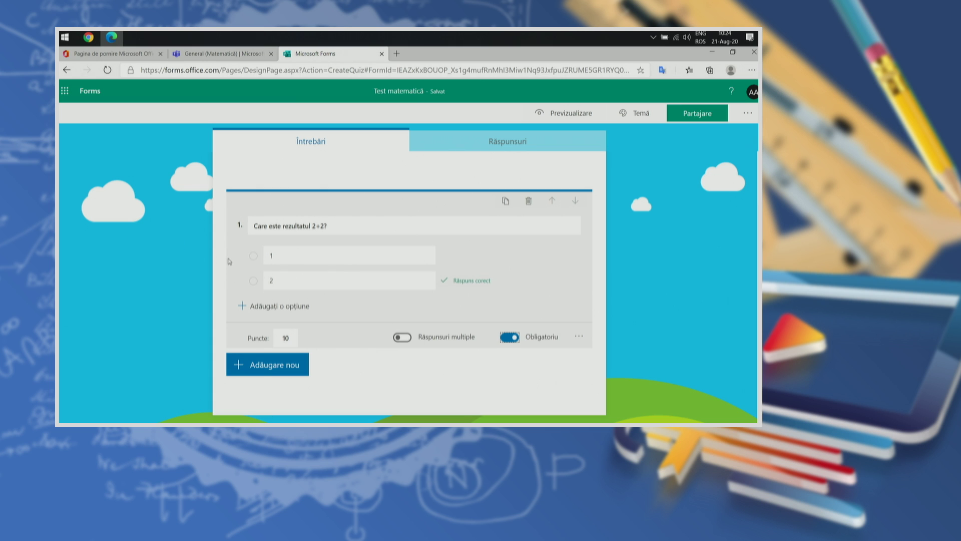
{"action": "key", "text": "ctrl+plus"}
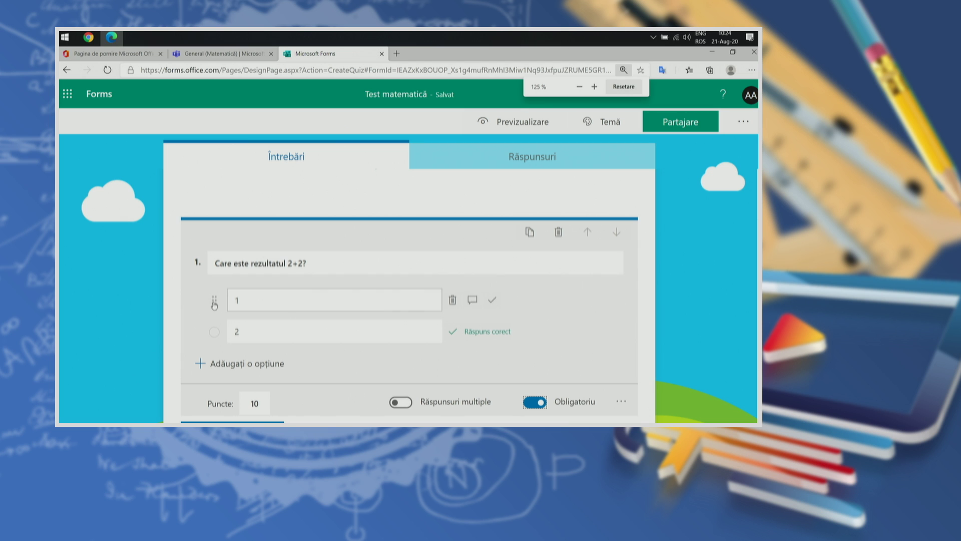
Step: Turn on Răspunsuri multiple for question 1
{"action": "key", "text": "ctrl+plus"}
{"action": "scroll", "coordinate": [182, 323], "scroll_direction": "down", "scroll_amount": 1}
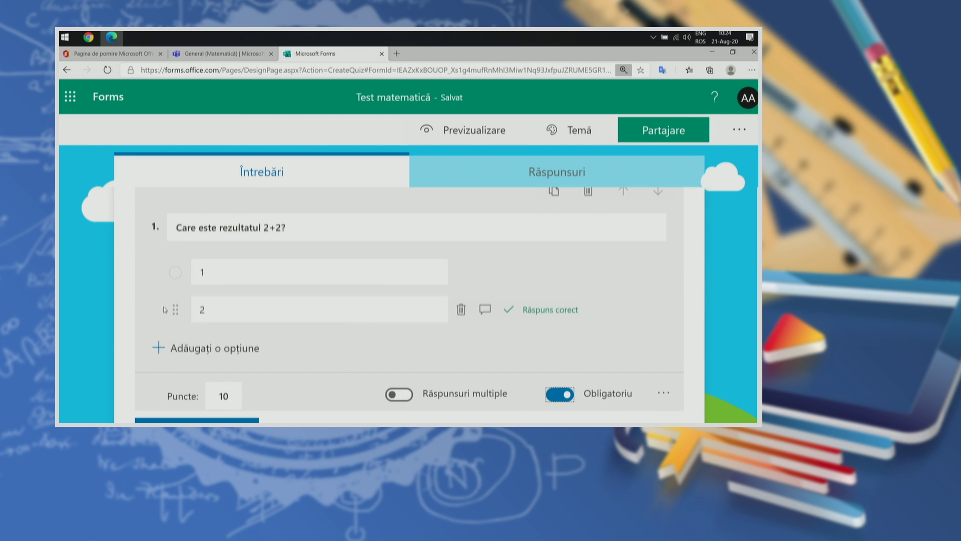
{"action": "scroll", "coordinate": [150, 302], "scroll_direction": "down", "scroll_amount": 1}
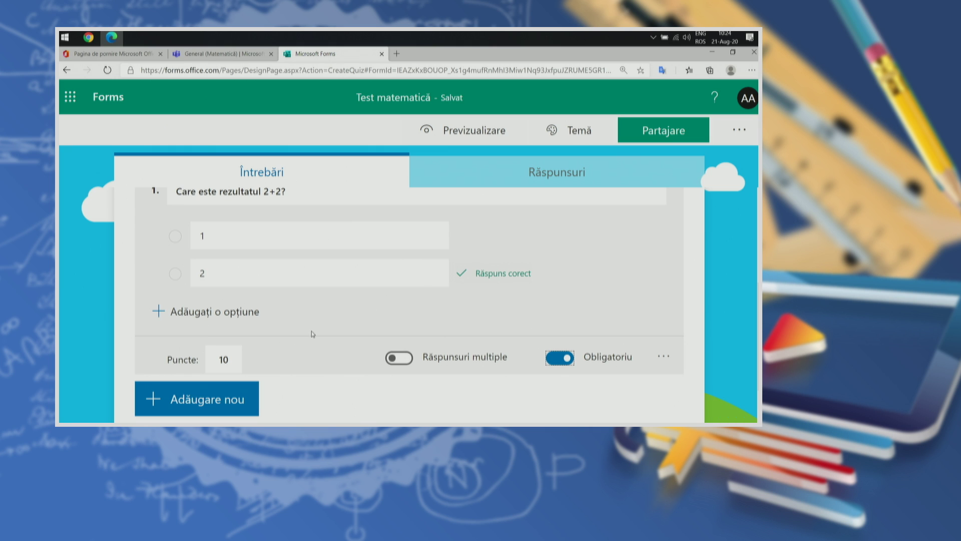
{"action": "scroll", "coordinate": [314, 339], "scroll_direction": "up", "scroll_amount": 1}
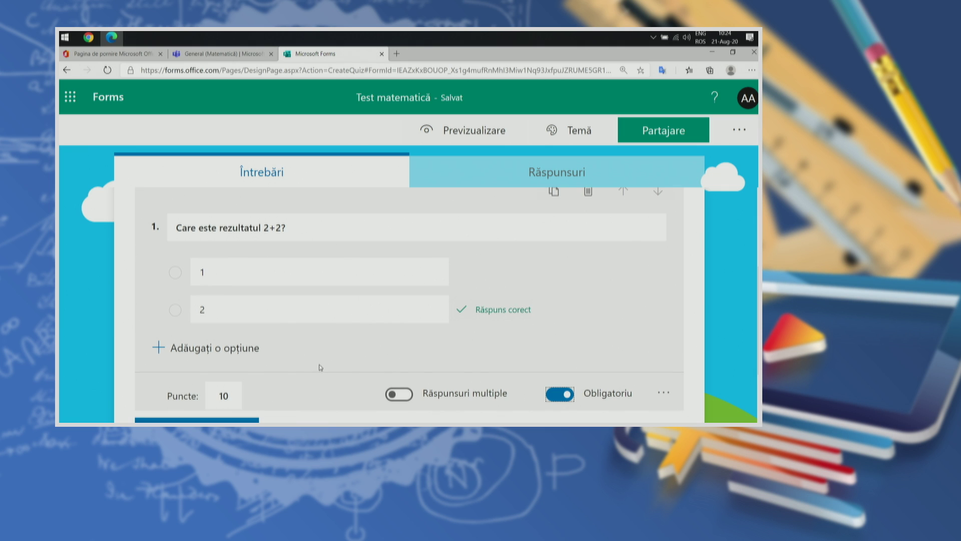
{"action": "scroll", "coordinate": [320, 367], "scroll_direction": "down", "scroll_amount": 1}
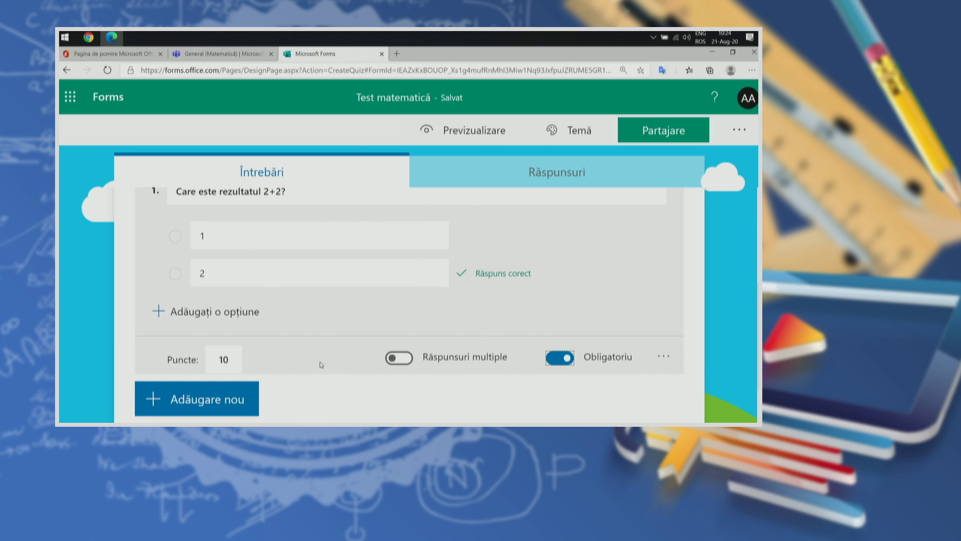
{"action": "left_click", "coordinate": [396, 358]}
{"action": "left_click", "coordinate": [397, 359]}
{"action": "left_click", "coordinate": [401, 360]}
{"action": "left_click", "coordinate": [399, 362]}
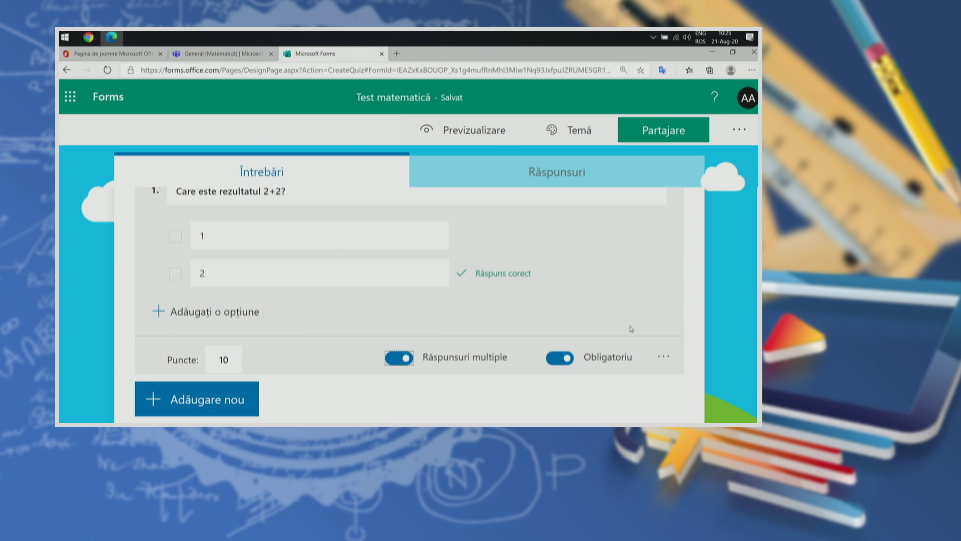
Step: Choose Amestecați opțiunile from question 1's menu to shuffle the answer order
{"action": "left_click", "coordinate": [664, 357]}
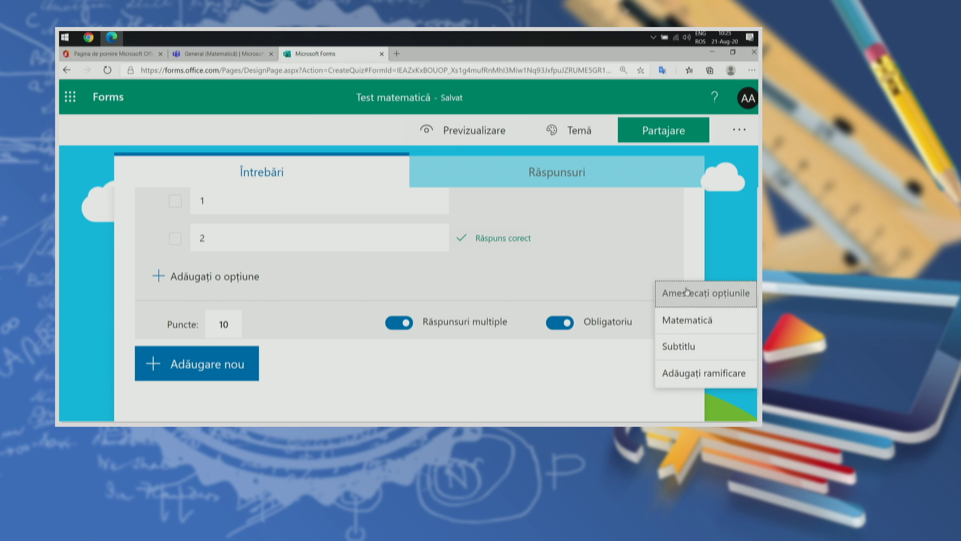
{"action": "left_click", "coordinate": [682, 294]}
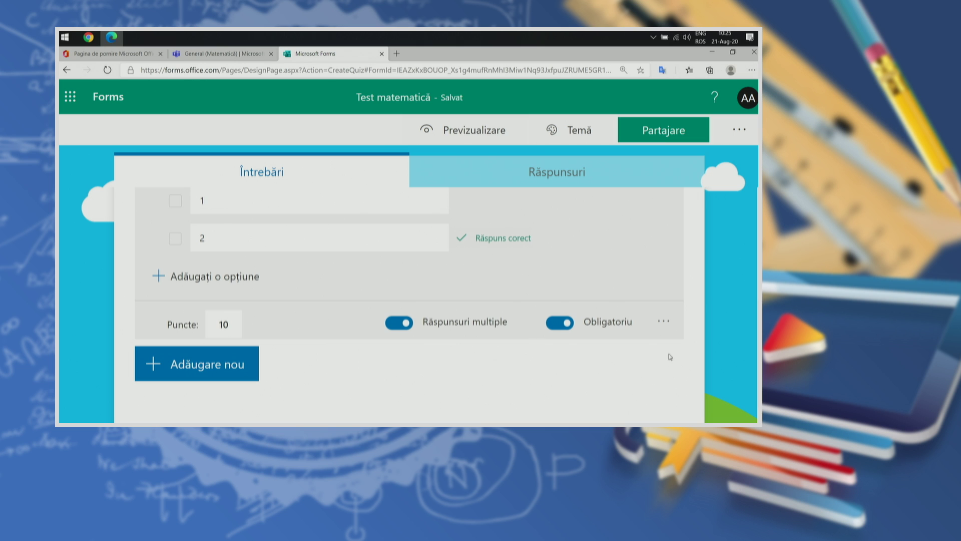
{"action": "scroll", "coordinate": [699, 305], "scroll_direction": "up", "scroll_amount": 1}
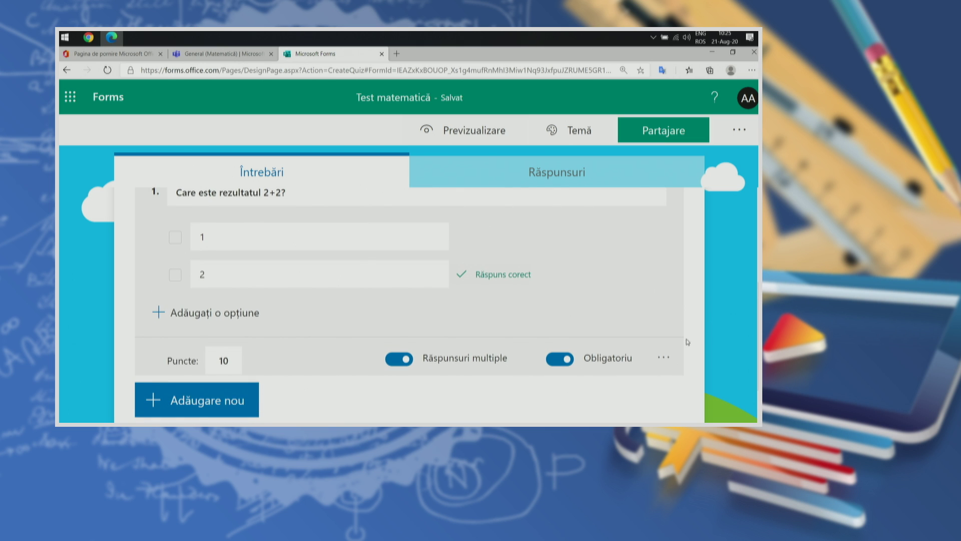
Step: Enable Matematică for question 1 and place the cursor in its Introduceți o ecuație field
{"action": "left_click", "coordinate": [664, 357]}
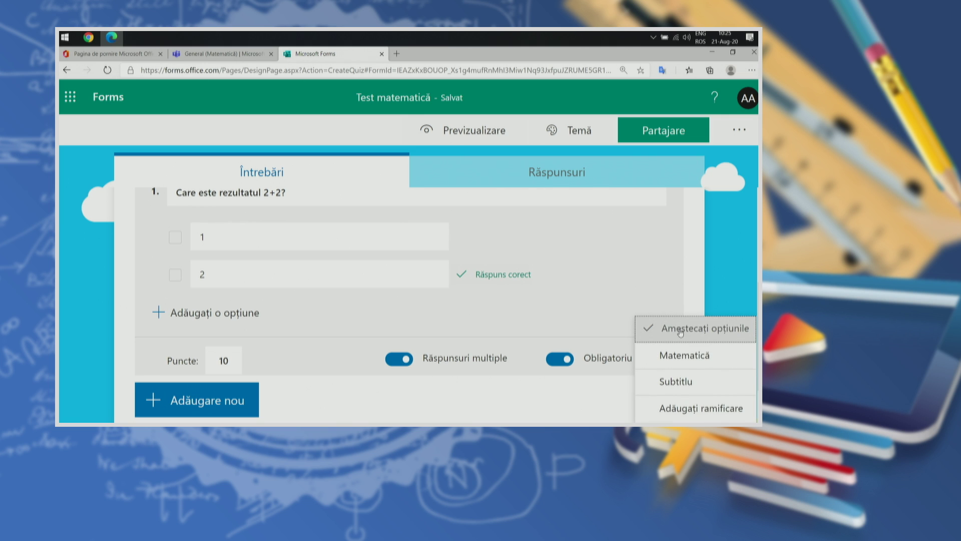
{"action": "left_click", "coordinate": [665, 359]}
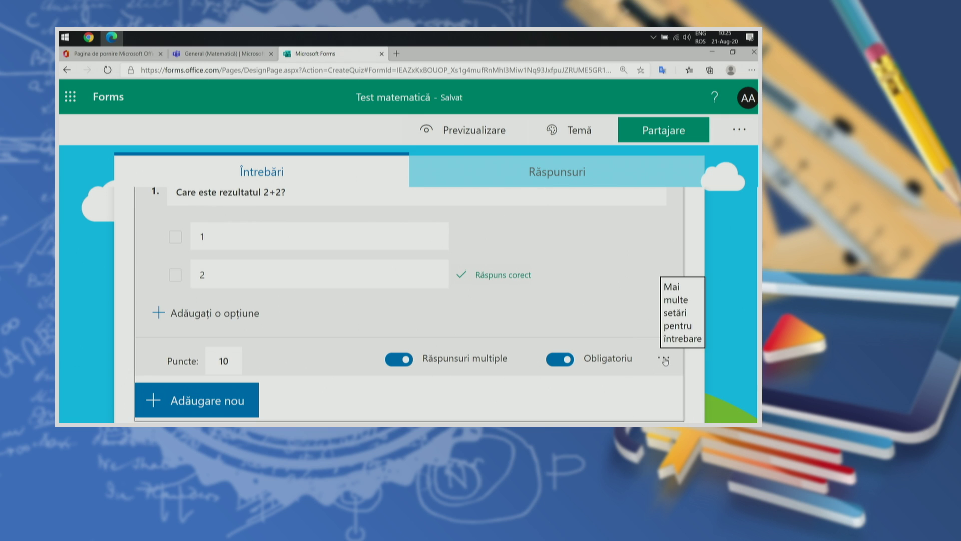
{"action": "left_click", "coordinate": [665, 359]}
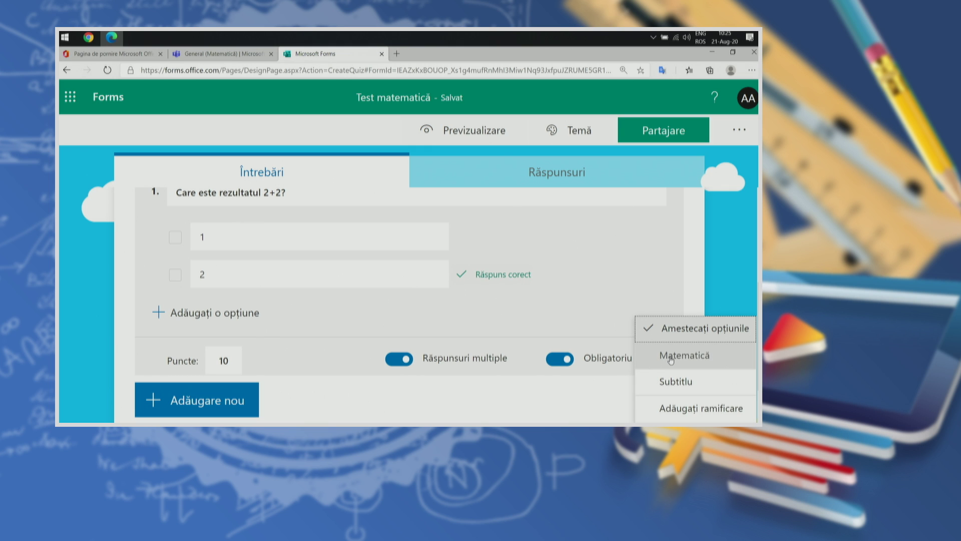
{"action": "left_click", "coordinate": [671, 357]}
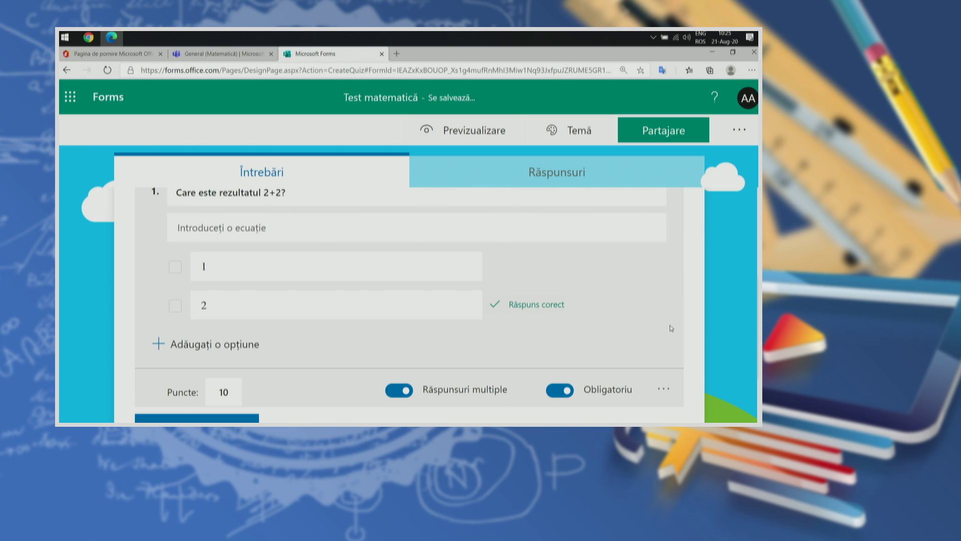
{"action": "left_click", "coordinate": [235, 196]}
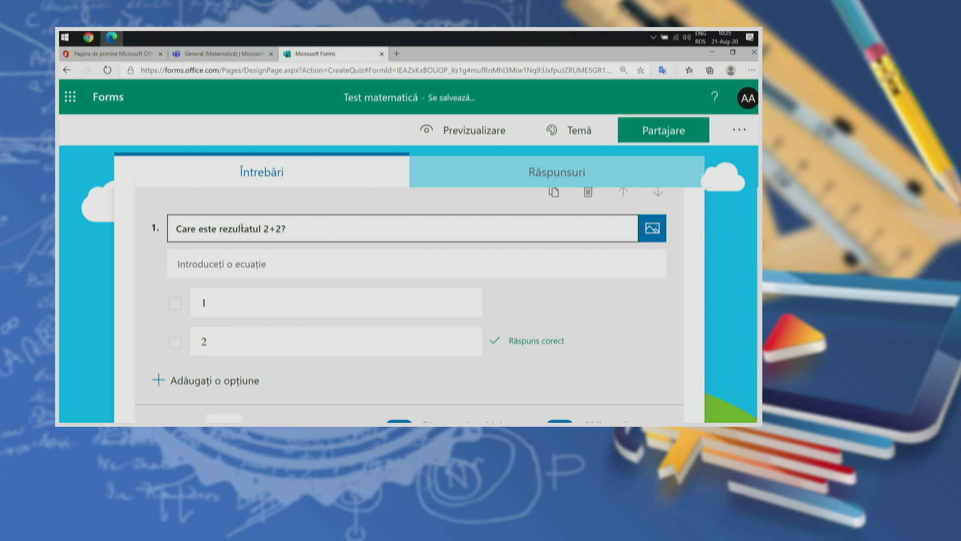
{"action": "left_click", "coordinate": [257, 268]}
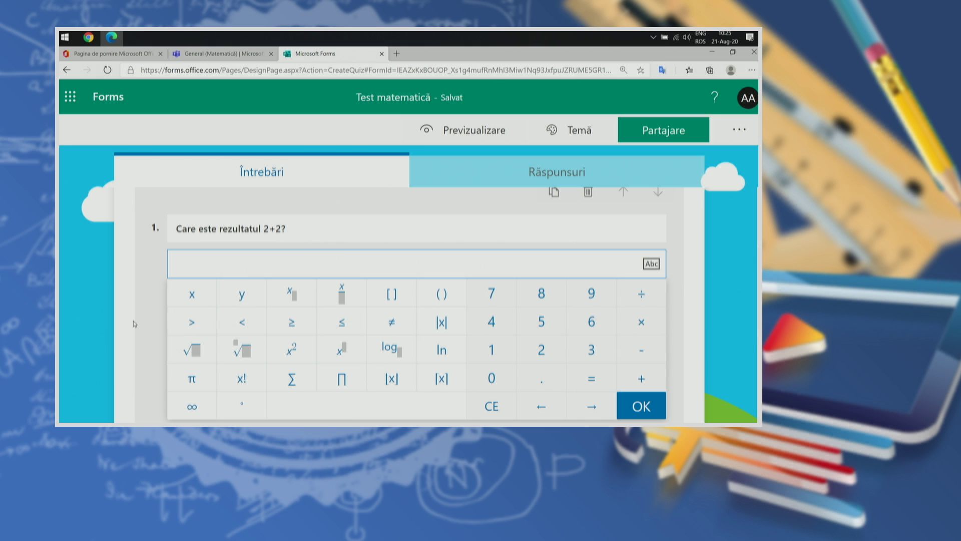
Step: Delete '2+2' so question 1's title reads 'Care este rezultatul?'
{"action": "scroll", "coordinate": [133, 321], "scroll_direction": "down", "scroll_amount": 2}
{"action": "left_click", "coordinate": [307, 194]}
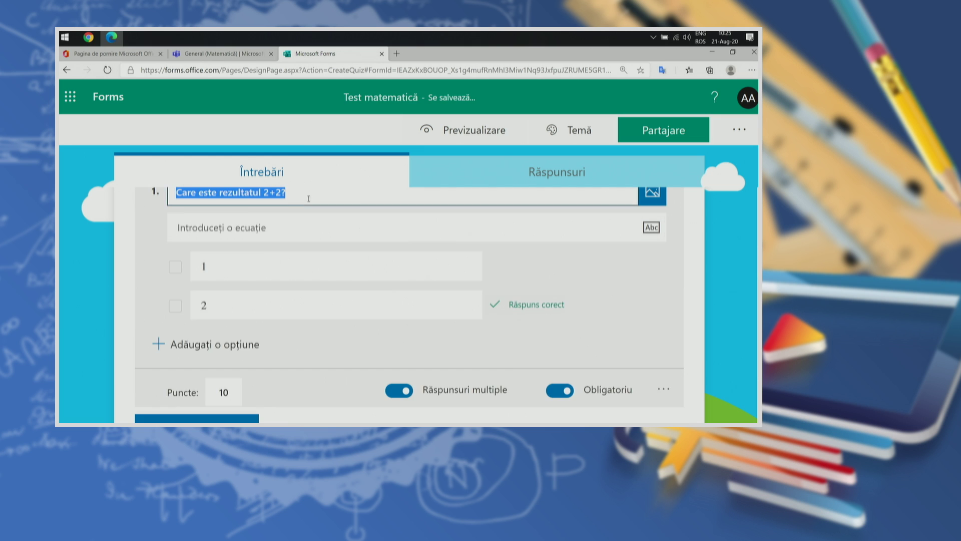
{"action": "key", "text": "shift+Left"}
{"action": "key", "text": "shift+Left"}
{"action": "key", "text": "shift+Left"}
{"action": "key", "text": "shift+Left"}
{"action": "key", "text": "shift+Left"}
{"action": "key", "text": "shift+Right"}
{"action": "key", "text": "shift+Right"}
{"action": "key", "text": "BackSpace"}
{"action": "key", "text": "BackSpace"}
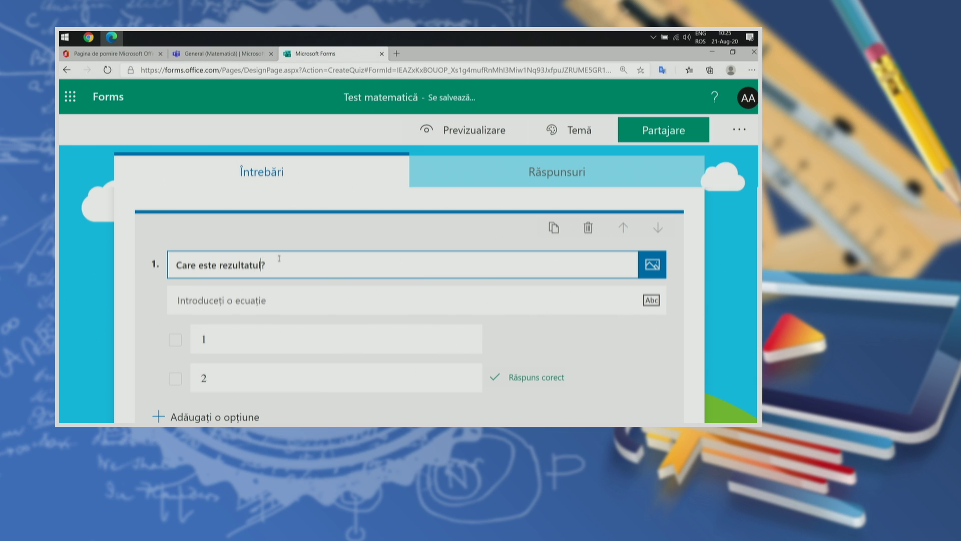
Step: Enter √4 in the question's equation field and confirm it with OK
{"action": "left_click", "coordinate": [305, 300]}
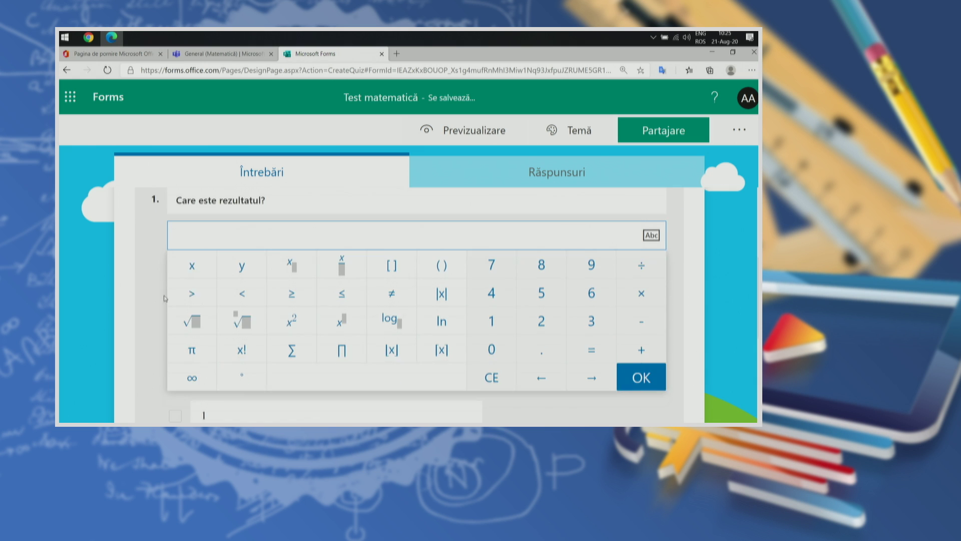
{"action": "left_click", "coordinate": [190, 316]}
{"action": "left_click", "coordinate": [496, 288]}
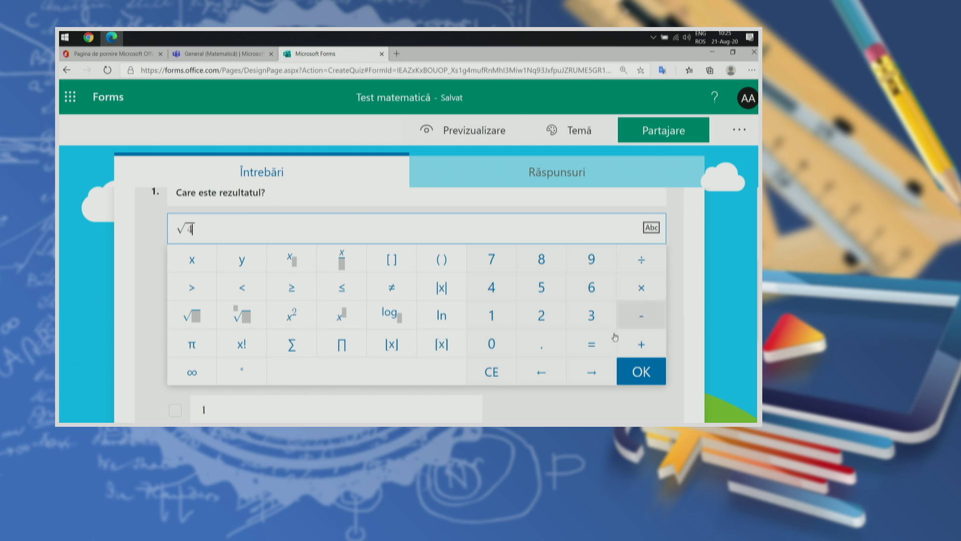
{"action": "left_click", "coordinate": [641, 371]}
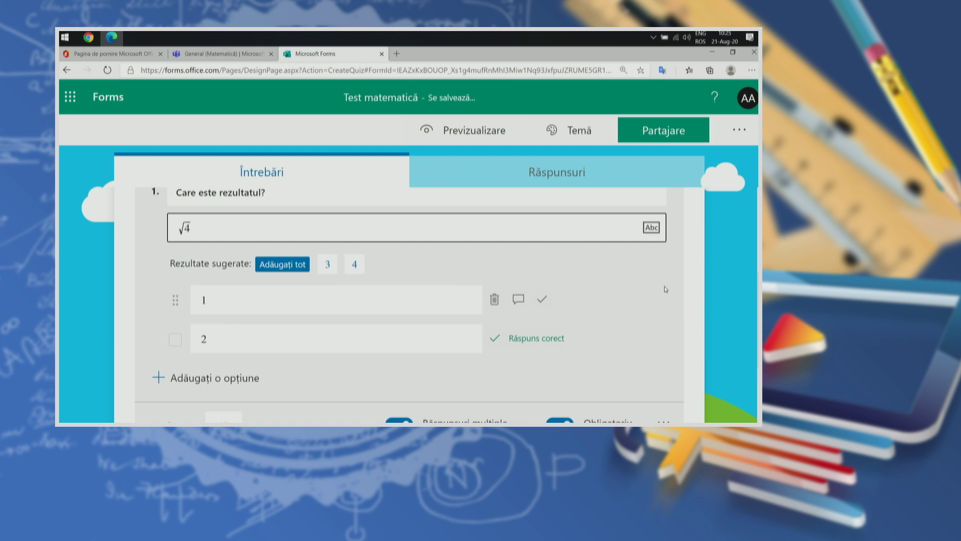
{"action": "scroll", "coordinate": [657, 314], "scroll_direction": "up", "scroll_amount": 1}
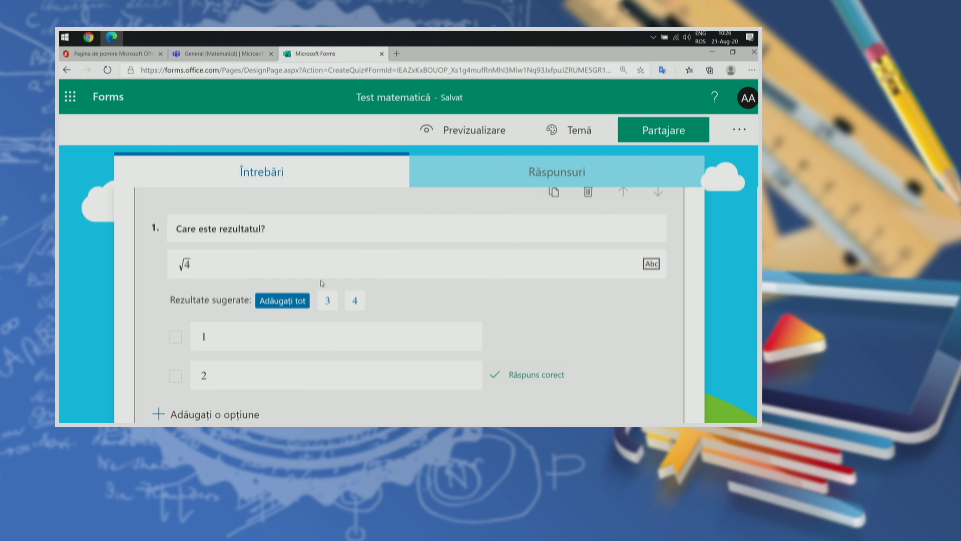
{"action": "scroll", "coordinate": [363, 273], "scroll_direction": "up", "scroll_amount": 1}
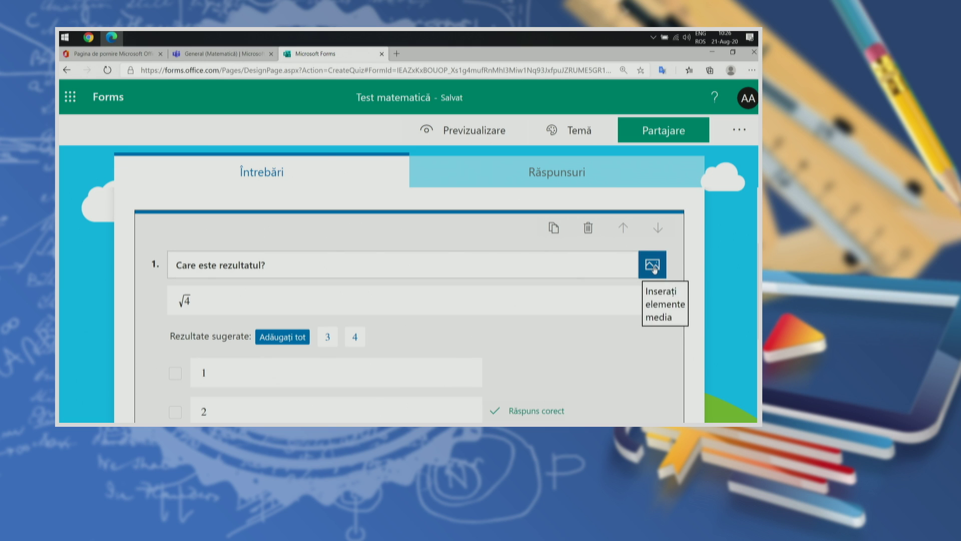
Step: Try the Imagine options, cancel without adding an image, and switch to the Matematică team in Teams
{"action": "left_click", "coordinate": [654, 268]}
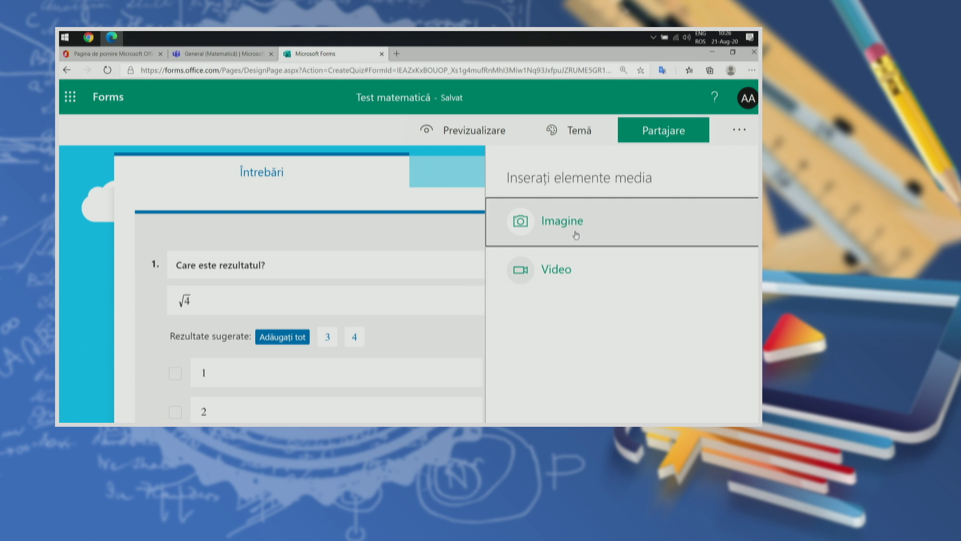
{"action": "left_click", "coordinate": [574, 232]}
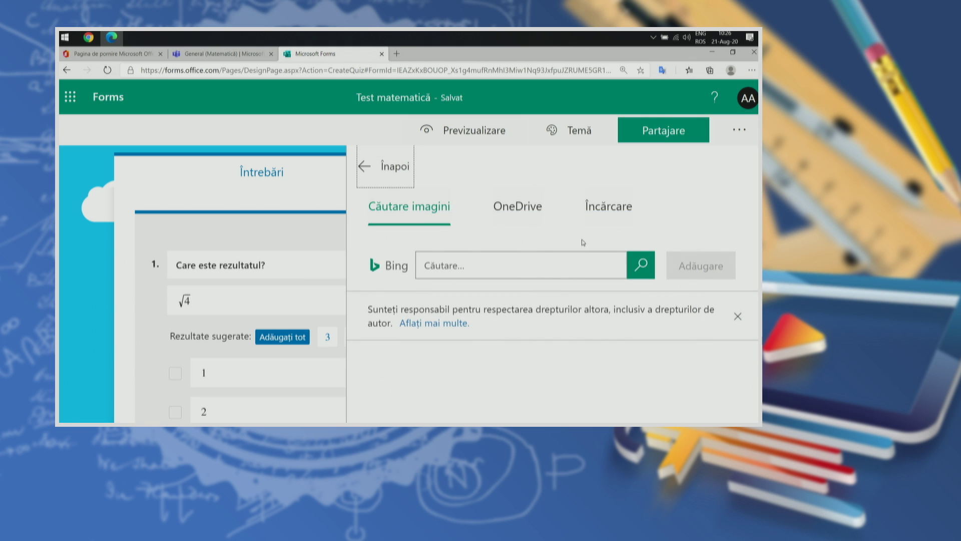
{"action": "left_click", "coordinate": [525, 214]}
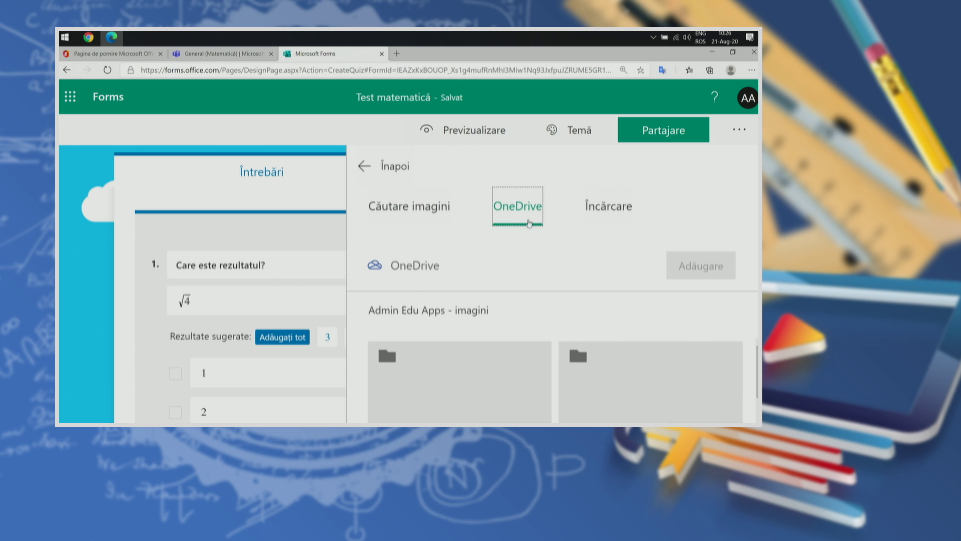
{"action": "left_click", "coordinate": [623, 208]}
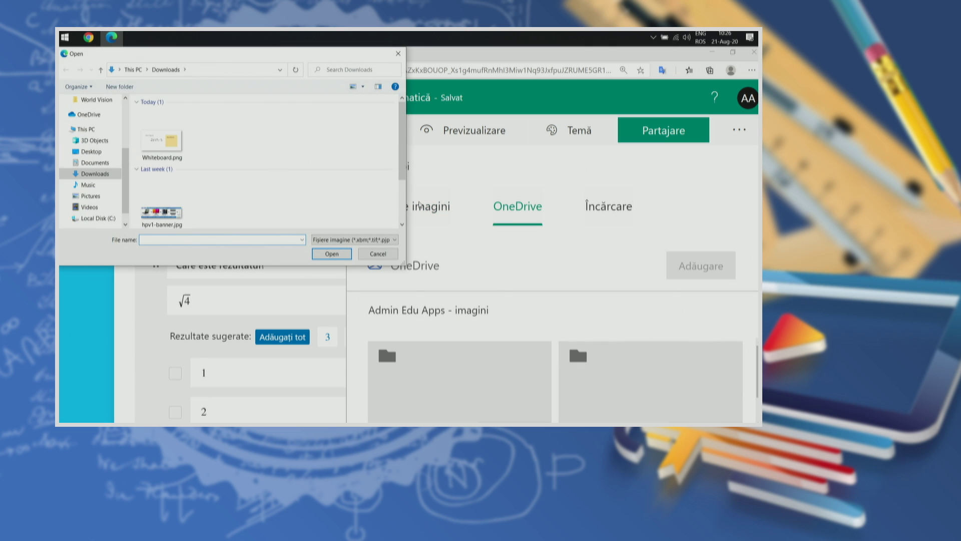
{"action": "key", "text": "Escape"}
{"action": "left_click", "coordinate": [161, 131]}
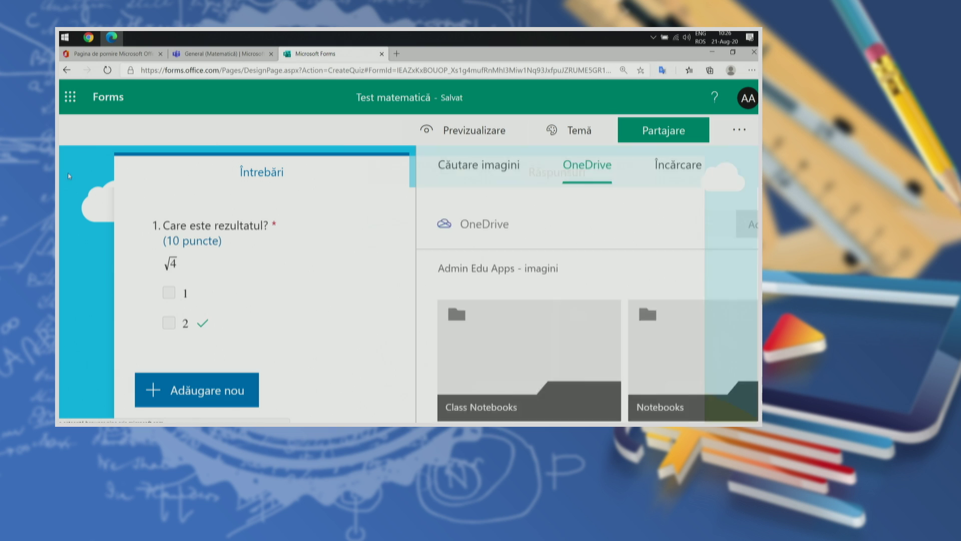
{"action": "left_click", "coordinate": [220, 54]}
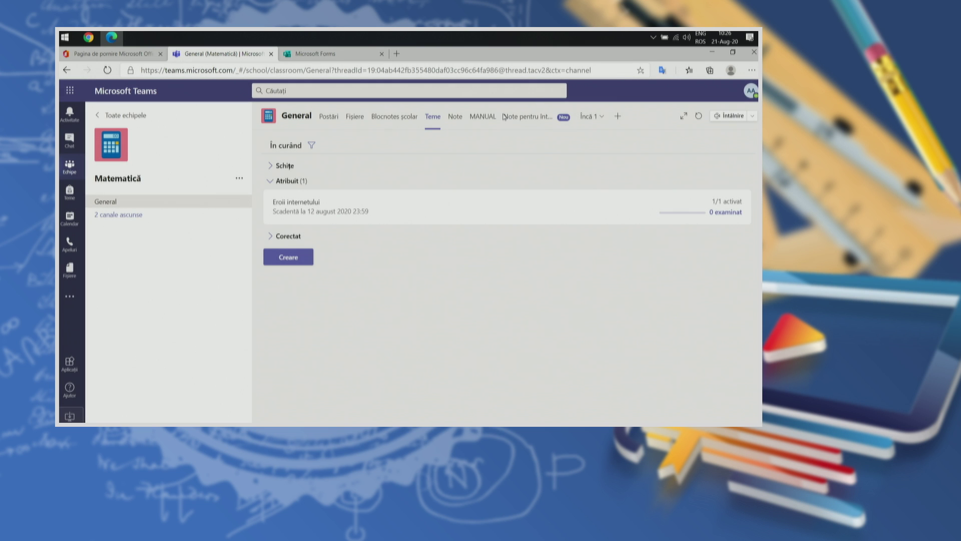
Step: Open the MANUAL textbook tab and jump via the contents to the Evaluare exercises on page 27
{"action": "left_click", "coordinate": [482, 117]}
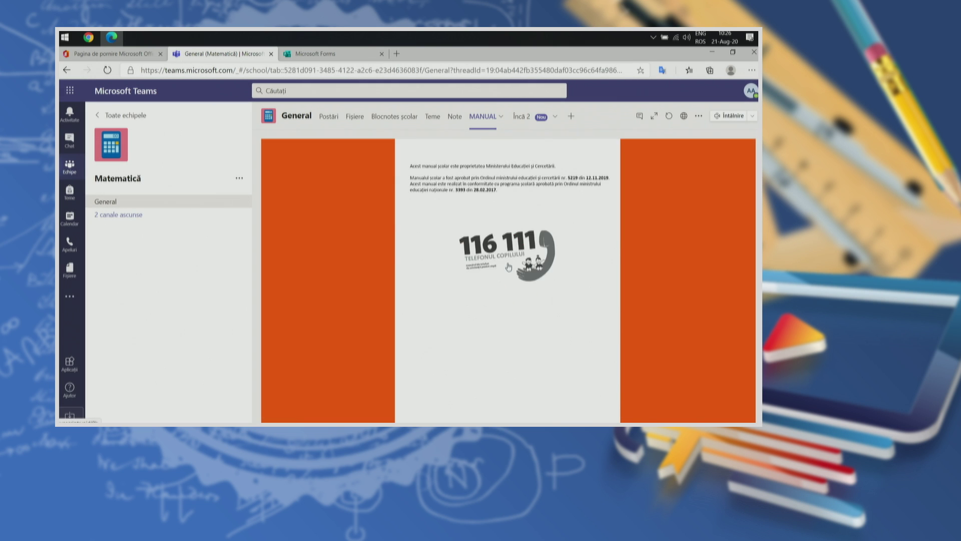
{"action": "left_click", "coordinate": [283, 225]}
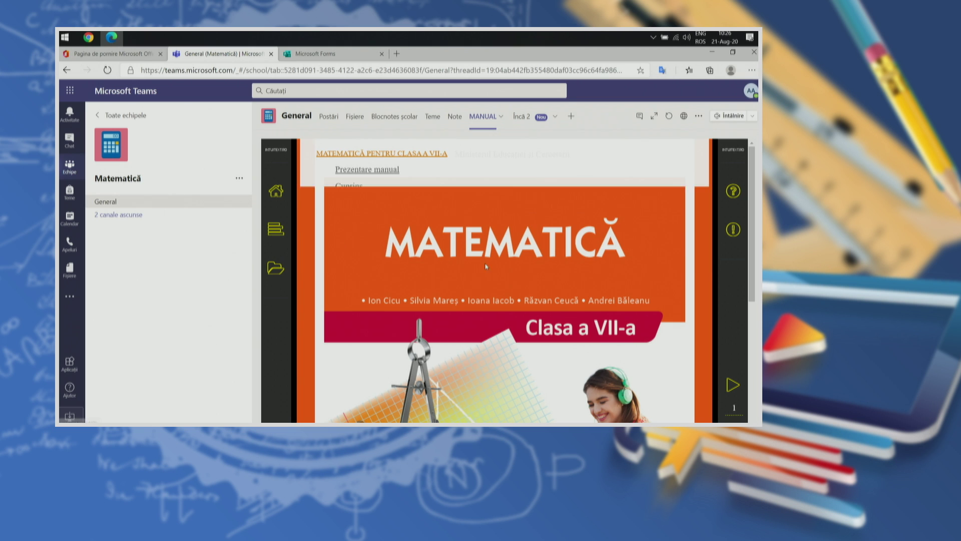
{"action": "scroll", "coordinate": [389, 257], "scroll_direction": "down", "scroll_amount": 2}
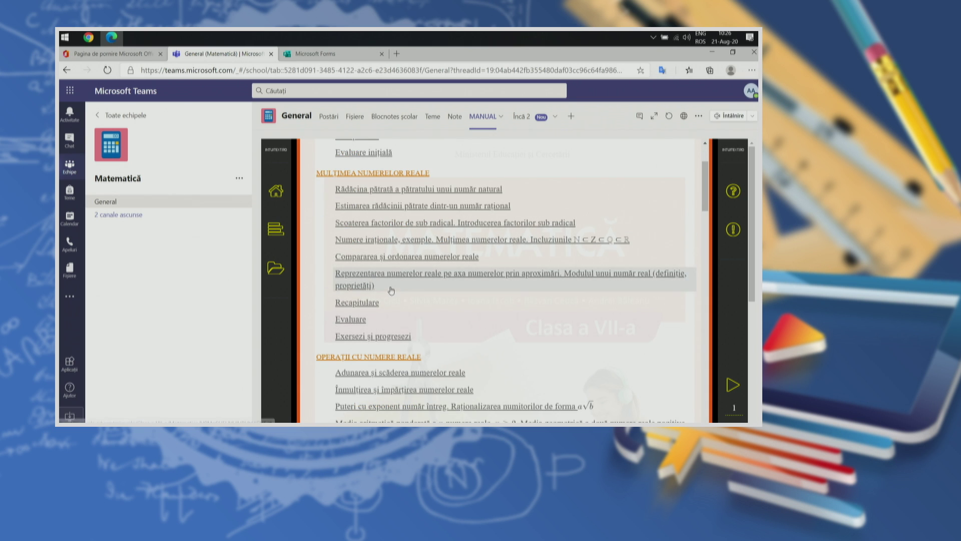
{"action": "left_click", "coordinate": [353, 325]}
{"action": "scroll", "coordinate": [563, 272], "scroll_direction": "down", "scroll_amount": 2}
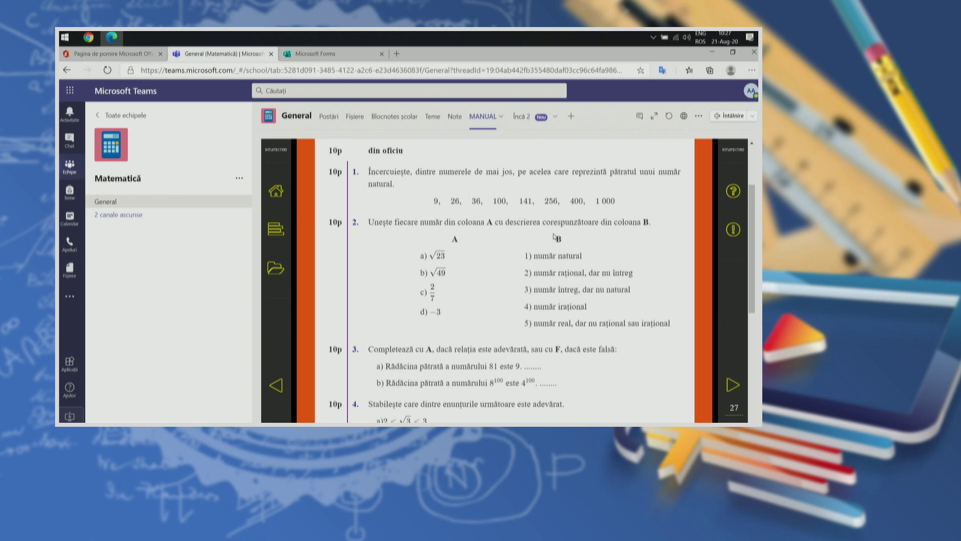
Step: Use Win+Shift+S from the On-Screen Keyboard to snip the page 27 exercises, then minimize the keyboard
{"action": "key", "text": "ctrl+super+o"}
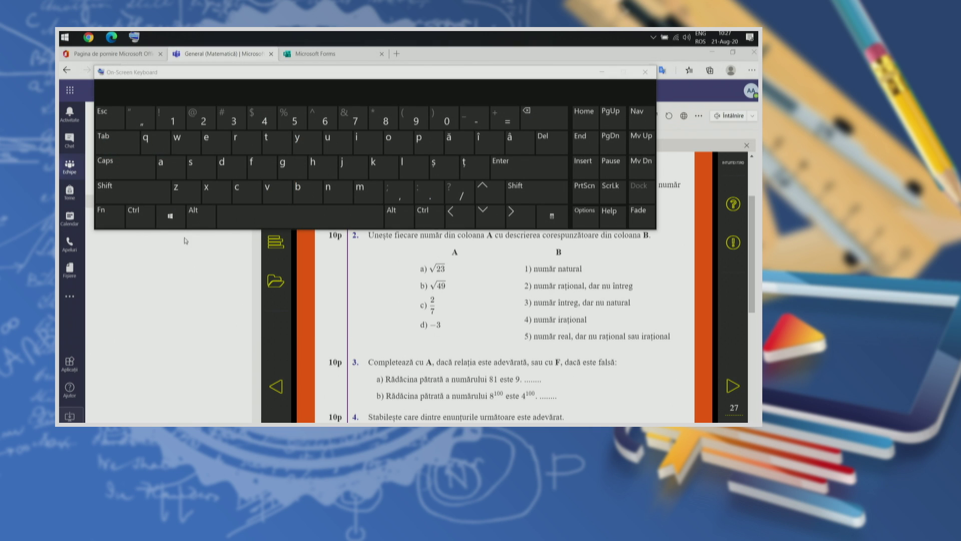
{"action": "left_click", "coordinate": [170, 218]}
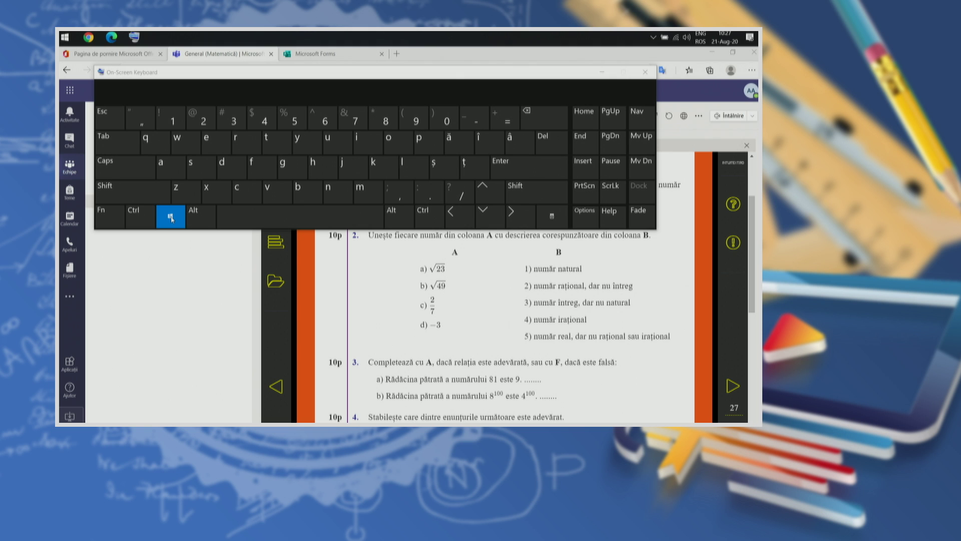
{"action": "left_click", "coordinate": [123, 197]}
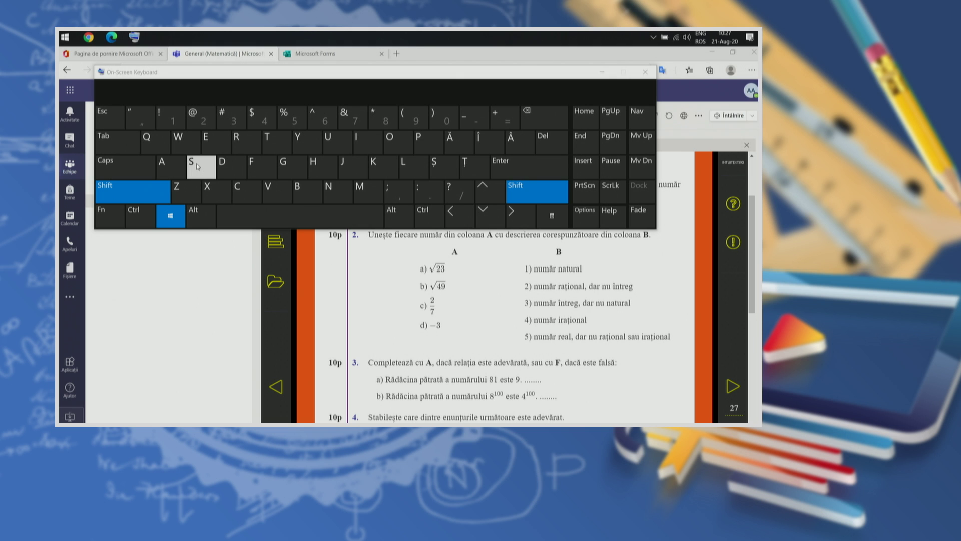
{"action": "left_click", "coordinate": [198, 166]}
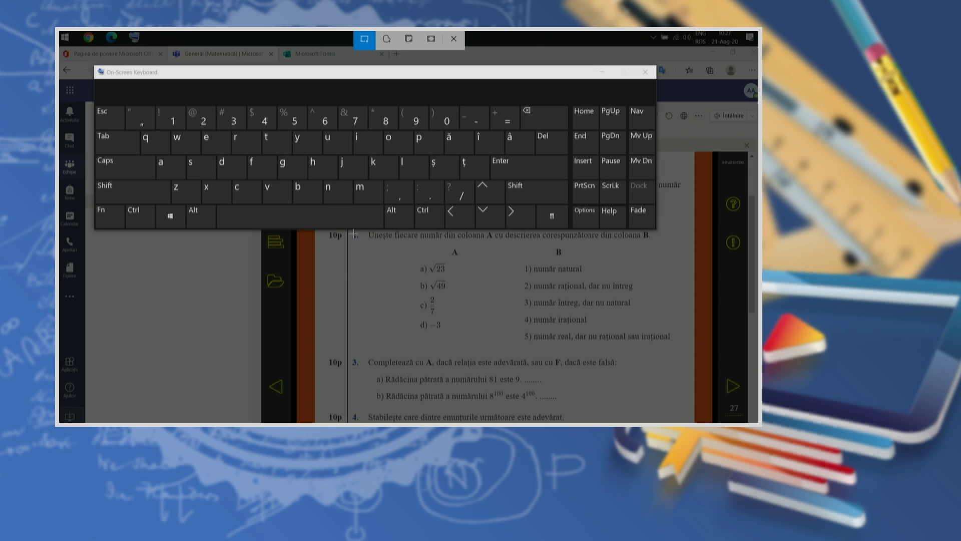
{"action": "left_click_drag", "start_coordinate": [352, 355], "coordinate": [622, 404]}
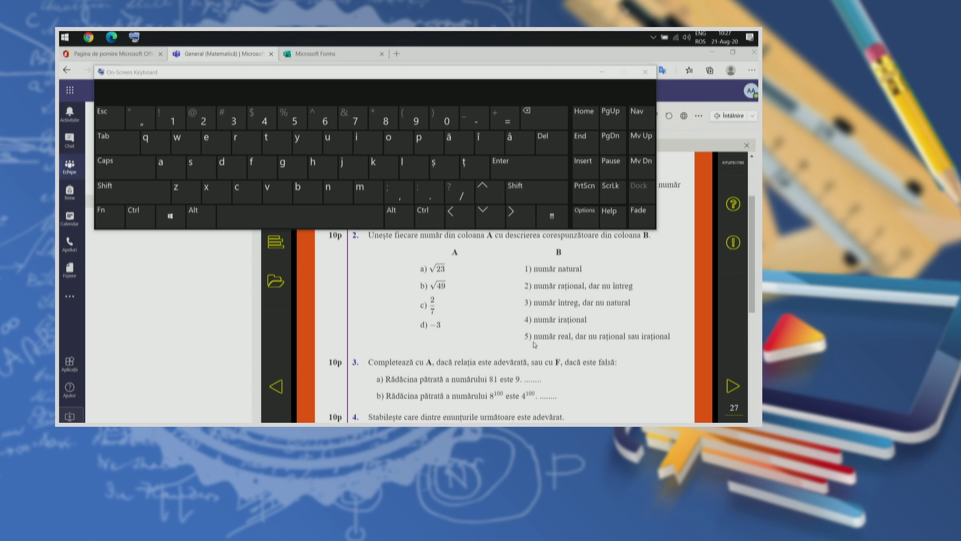
{"action": "left_click", "coordinate": [602, 72]}
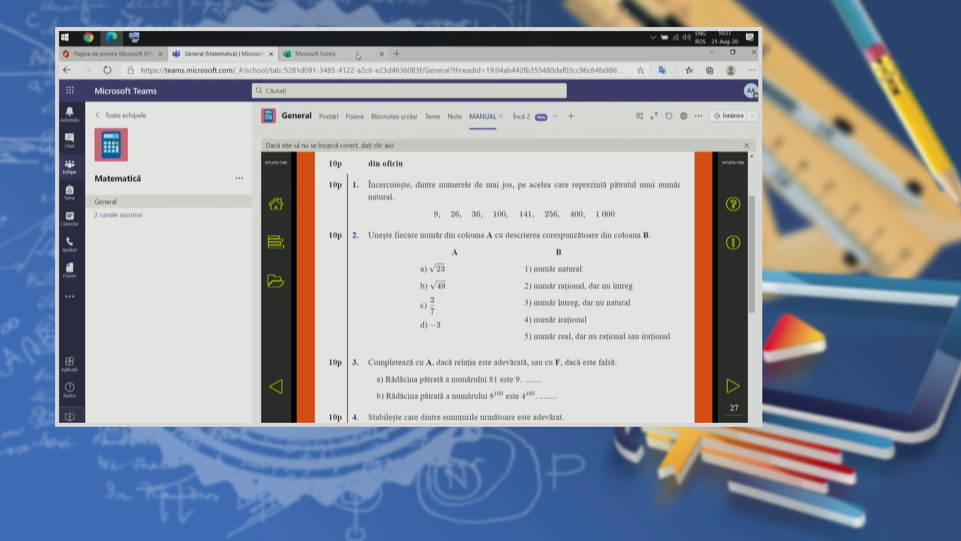
Step: Switch back to the Test matematică quiz in Forms and review question 1 without changes
{"action": "left_click", "coordinate": [325, 54]}
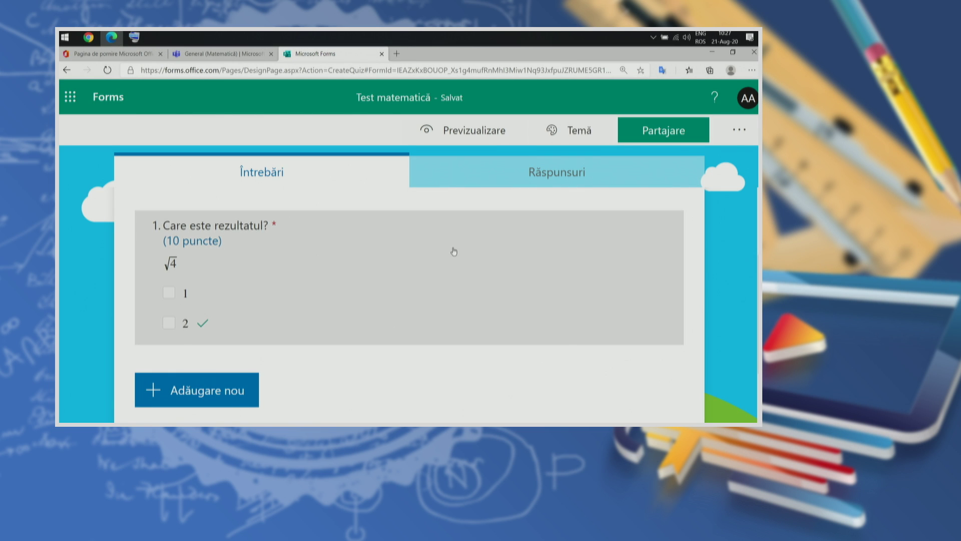
{"action": "left_click", "coordinate": [325, 237]}
{"action": "left_click", "coordinate": [653, 242]}
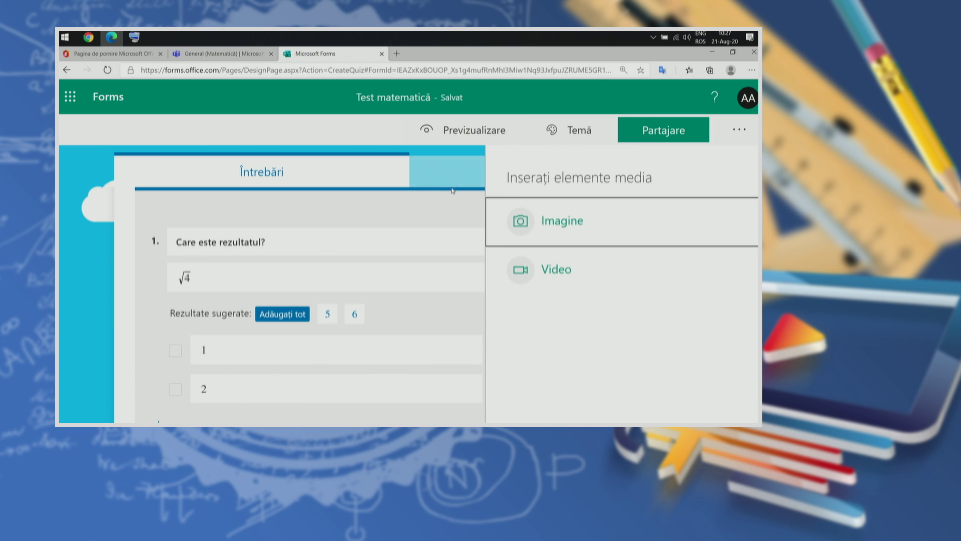
{"action": "left_click", "coordinate": [432, 265]}
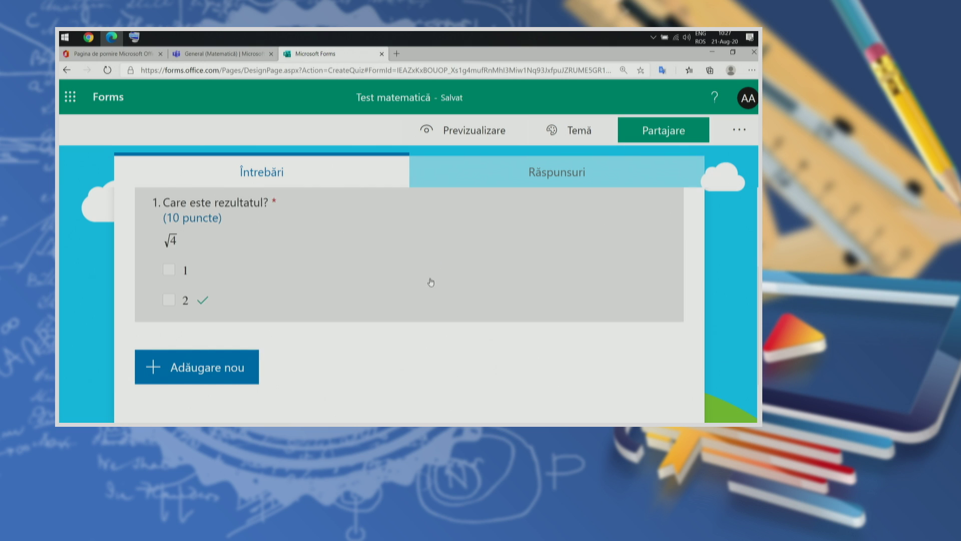
{"action": "scroll", "coordinate": [311, 380], "scroll_direction": "down", "scroll_amount": 1}
{"action": "scroll", "coordinate": [176, 406], "scroll_direction": "up", "scroll_amount": 2}
{"action": "scroll", "coordinate": [176, 396], "scroll_direction": "down", "scroll_amount": 1}
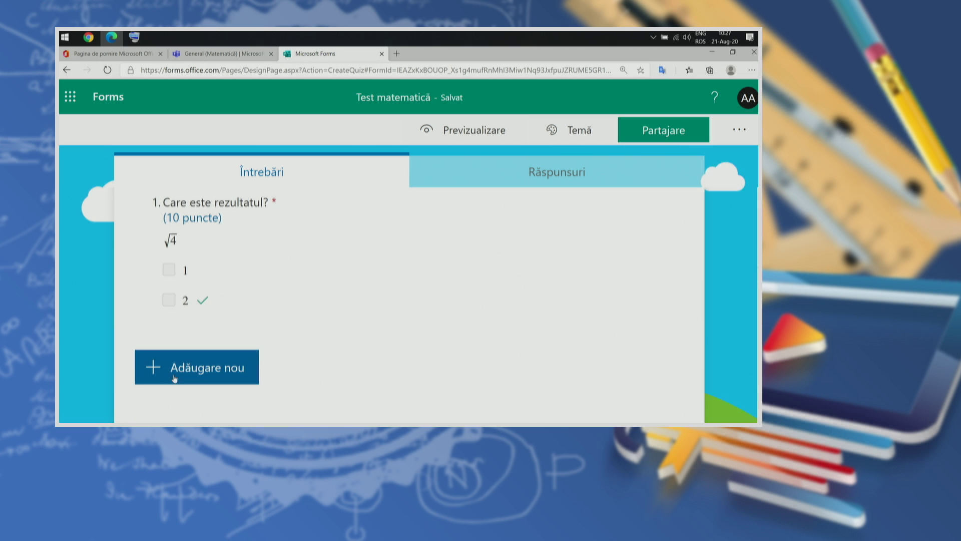
Step: Add question 2 as a Text question and reset the page zoom to 100%
{"action": "left_click", "coordinate": [204, 370]}
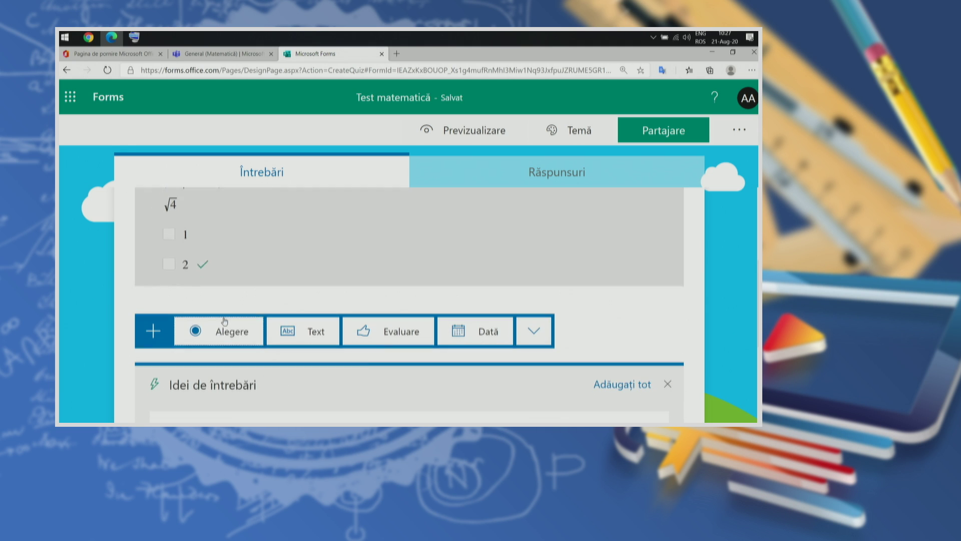
{"action": "left_click", "coordinate": [313, 331]}
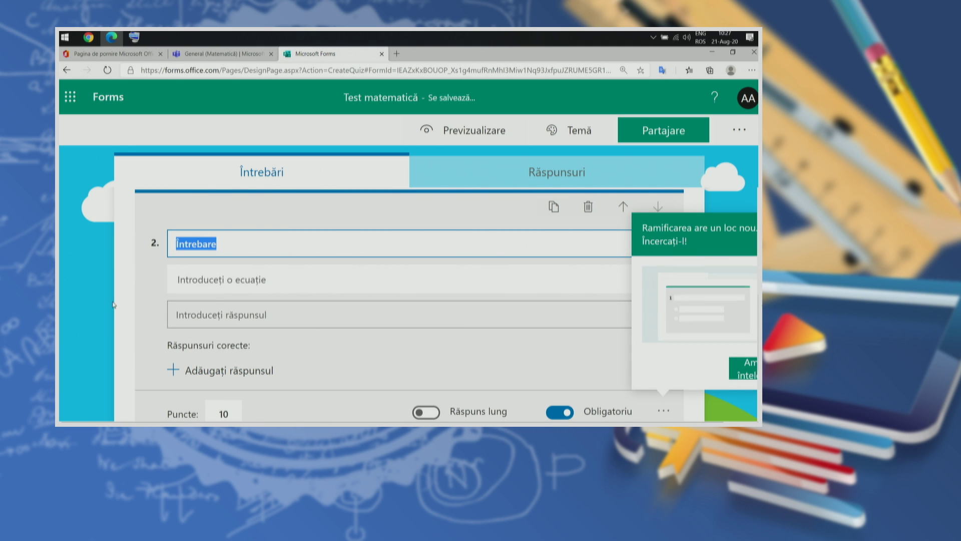
{"action": "key", "text": "ctrl+0"}
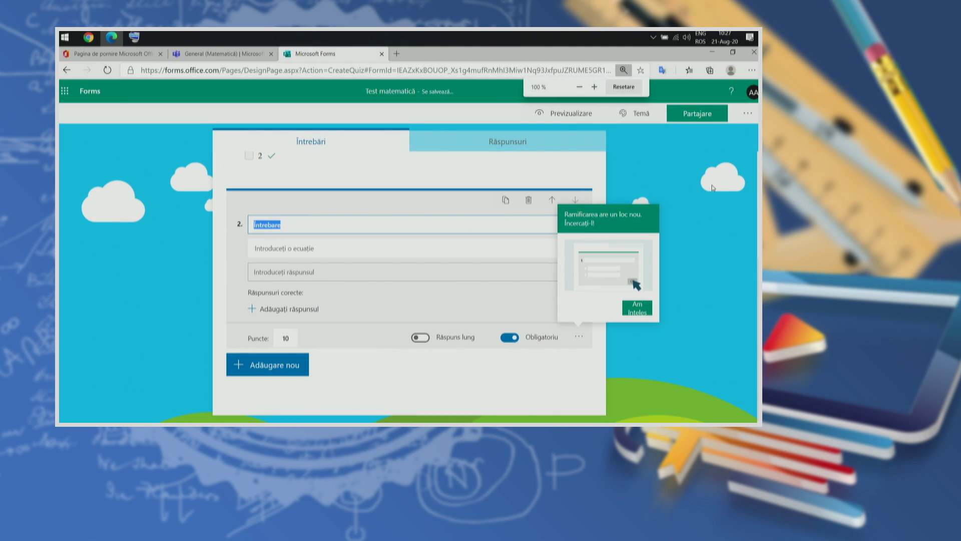
{"action": "left_click", "coordinate": [677, 301]}
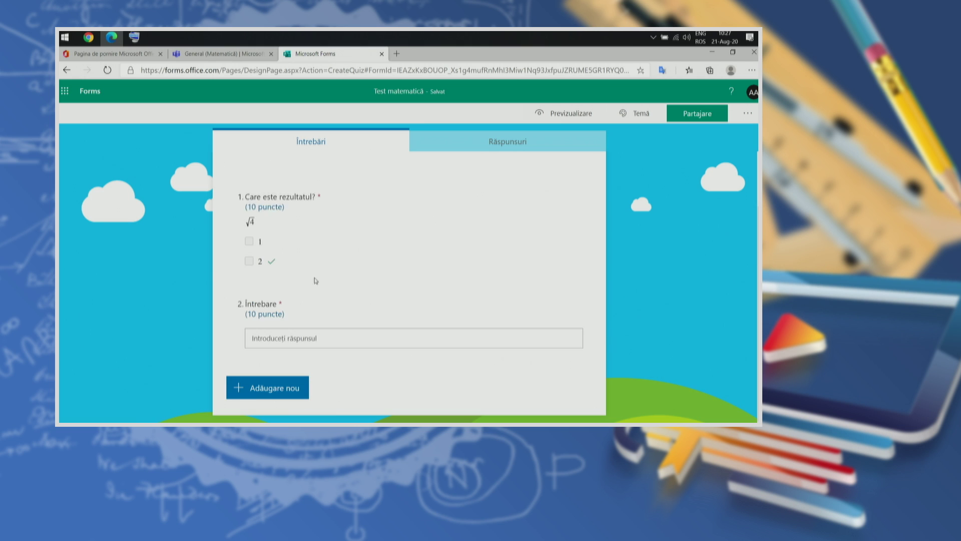
{"action": "left_click", "coordinate": [281, 303]}
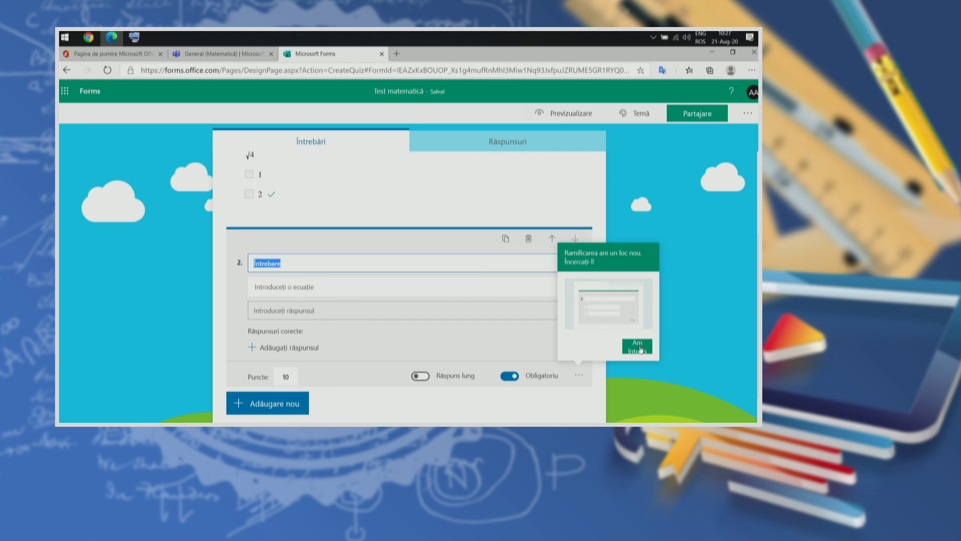
{"action": "left_click", "coordinate": [296, 282]}
{"action": "left_click", "coordinate": [301, 264]}
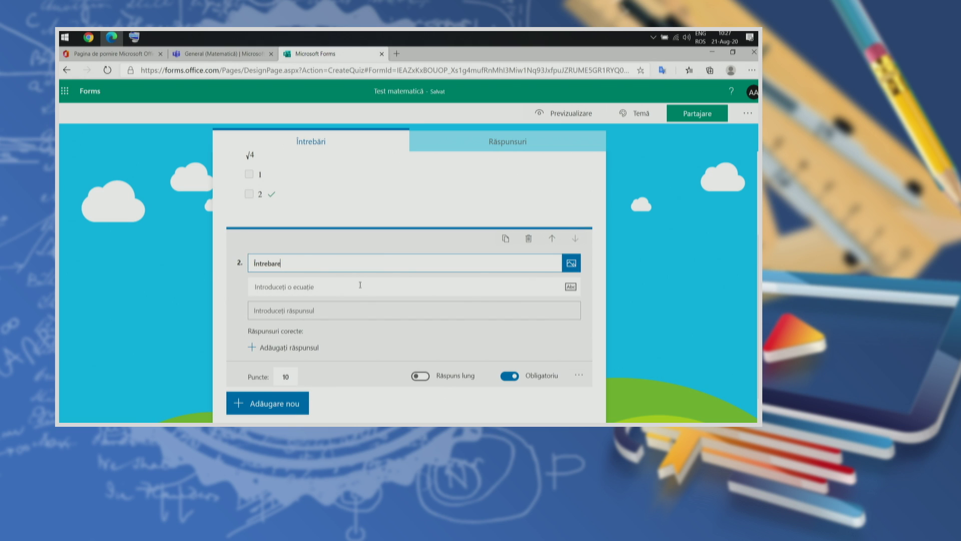
{"action": "left_click", "coordinate": [317, 287]}
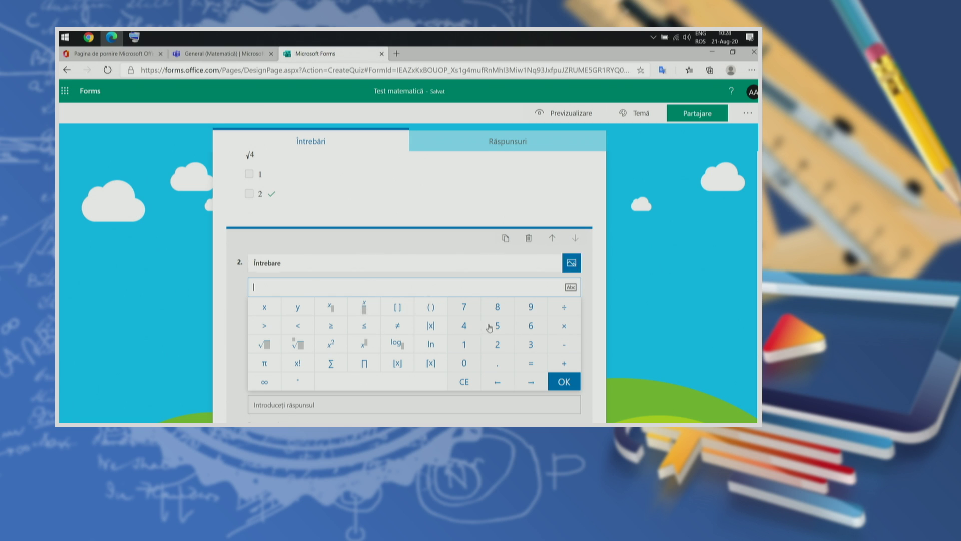
{"action": "left_click", "coordinate": [601, 308]}
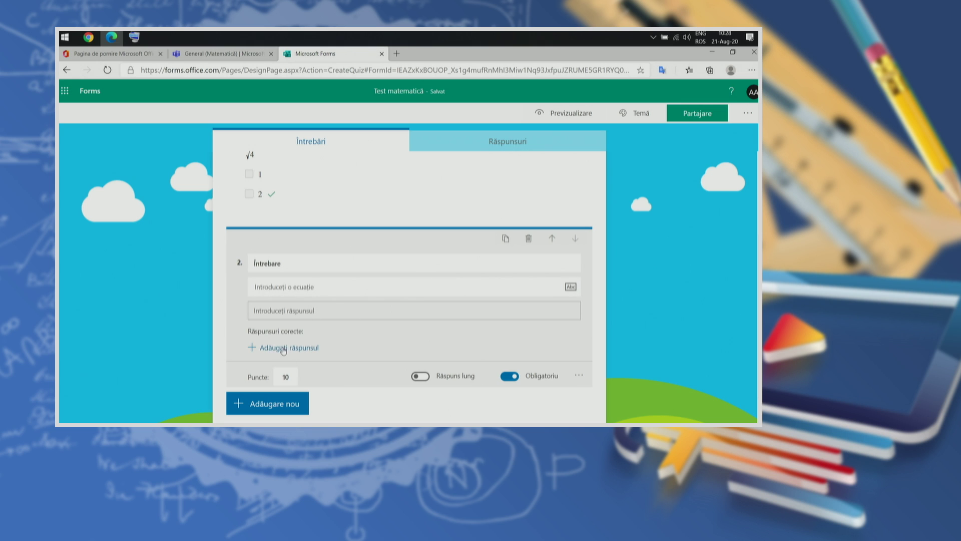
Step: Replace question 2's placeholder title with 'Care este rezultatul?' and select its equation field
{"action": "left_click", "coordinate": [282, 278]}
{"action": "double_click", "coordinate": [291, 267]}
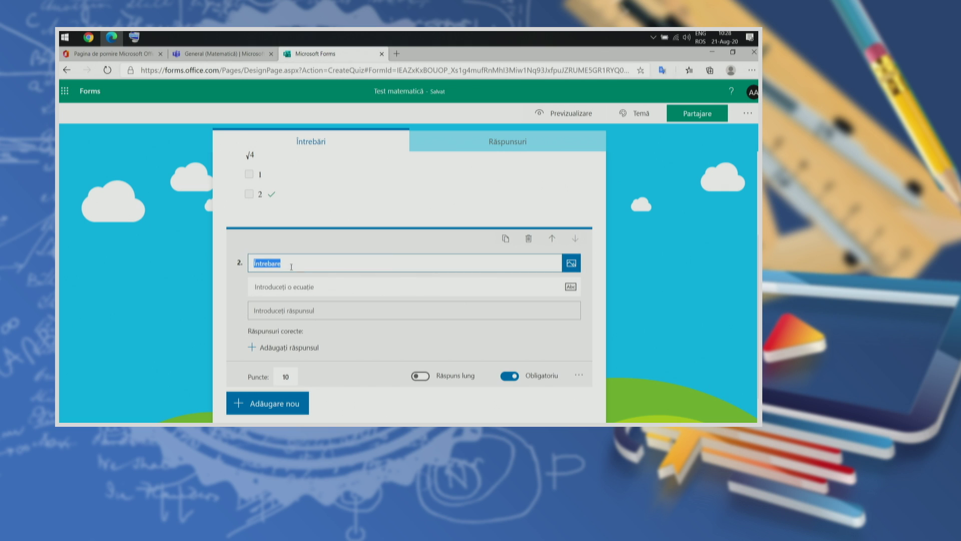
{"action": "type", "text": "Care este rezultatul?"}
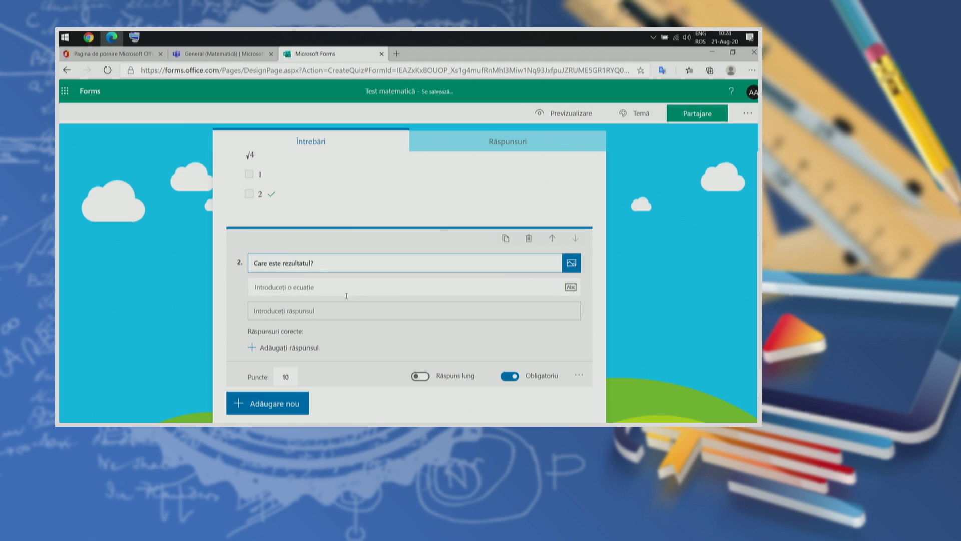
{"action": "left_click", "coordinate": [325, 287]}
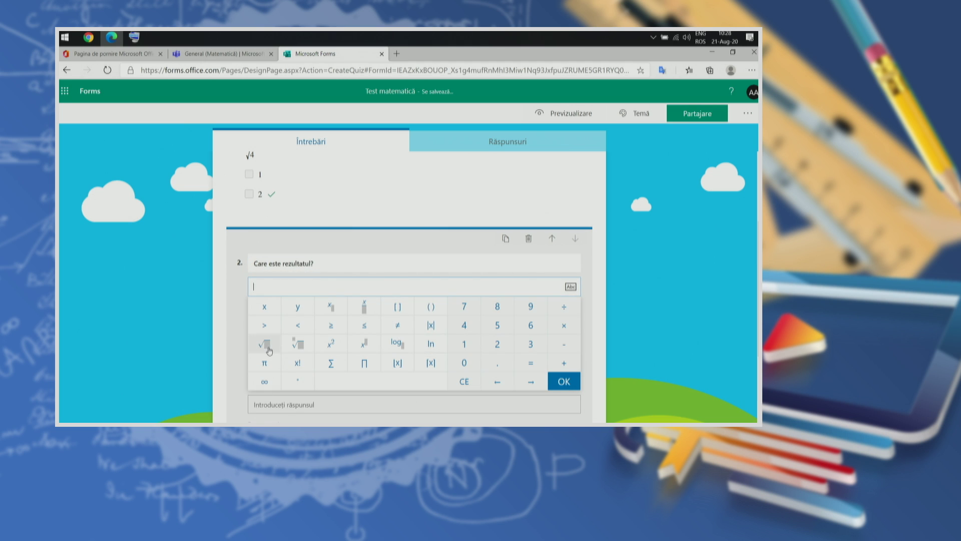
Step: Enter √16 as question 2's equation
{"action": "left_click", "coordinate": [265, 344]}
{"action": "left_click", "coordinate": [466, 345]}
{"action": "left_click", "coordinate": [530, 326]}
{"action": "left_click", "coordinate": [563, 383]}
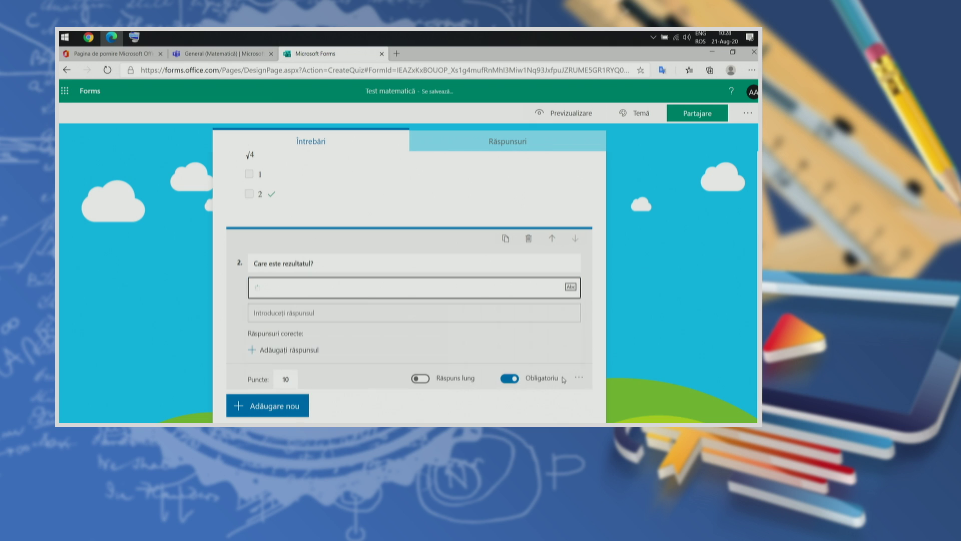
Step: Set 4 as question 2's correct answer, keeping short answers after trying Răspuns lung
{"action": "left_click", "coordinate": [299, 347]}
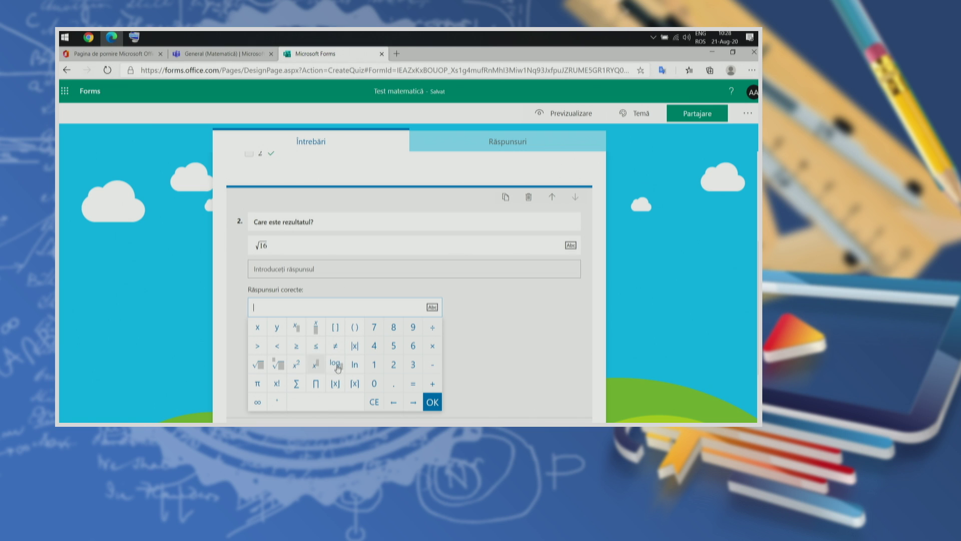
{"action": "left_click", "coordinate": [374, 346]}
{"action": "left_click", "coordinate": [433, 402]}
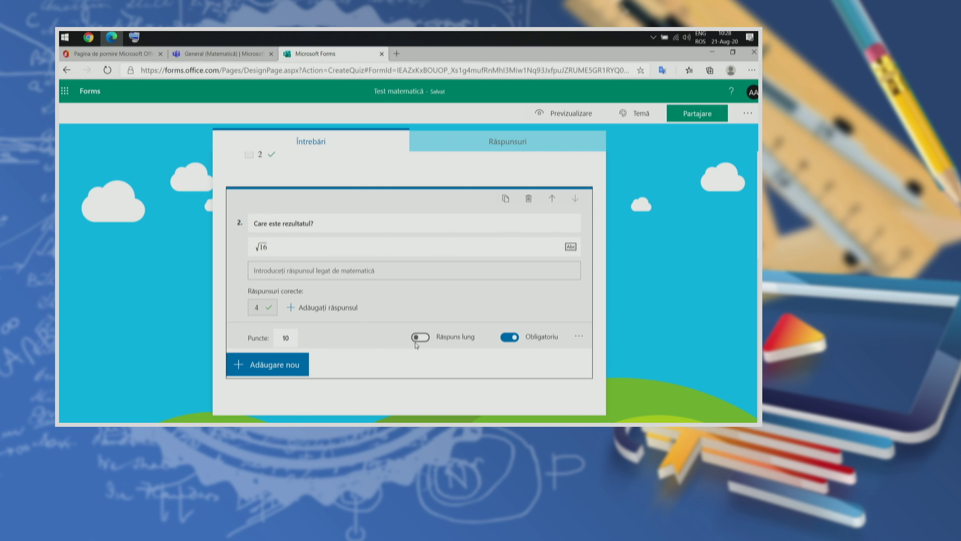
{"action": "left_click", "coordinate": [420, 337]}
{"action": "left_click", "coordinate": [421, 340]}
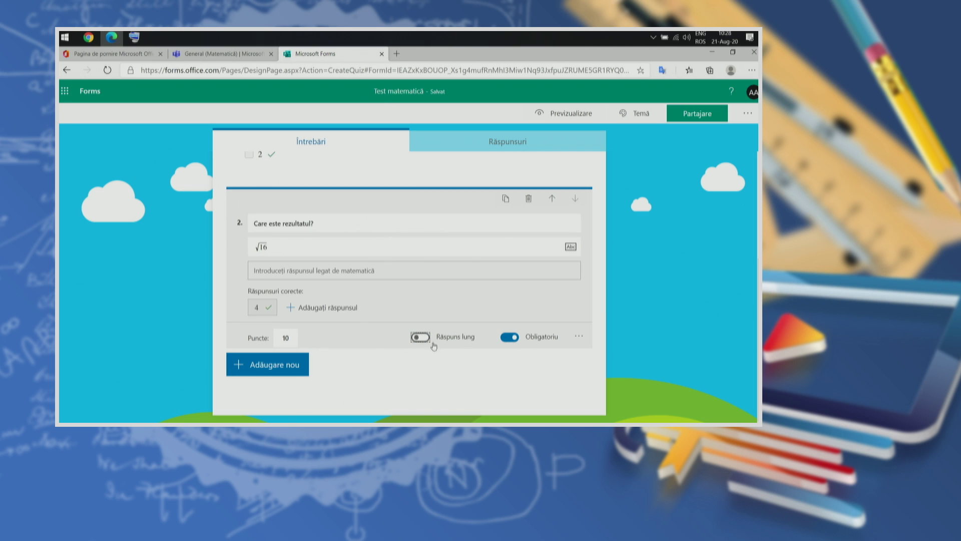
Step: Open question 2's more-settings menu
{"action": "left_click", "coordinate": [580, 339]}
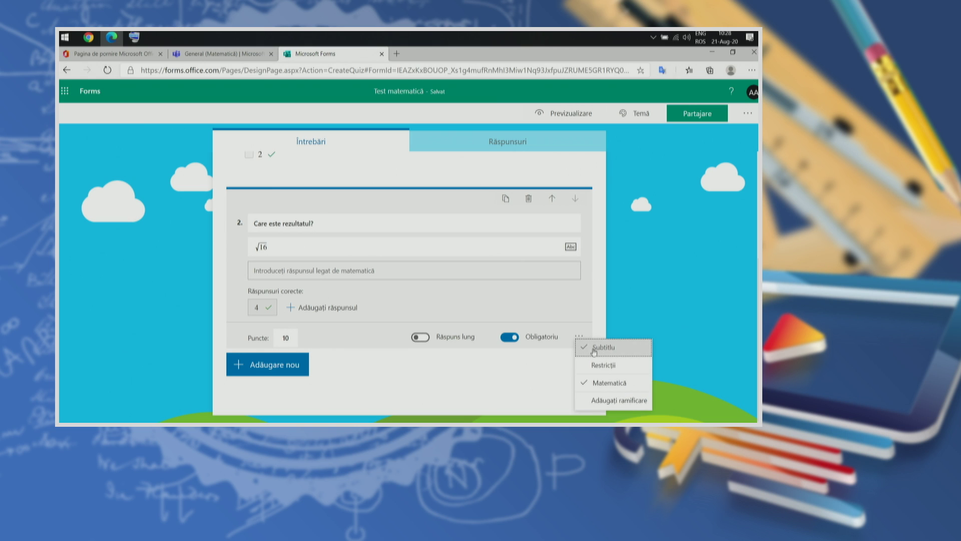
Step: Add a Restricții rule to question 2 and keep it set to Număr
{"action": "left_click", "coordinate": [612, 366]}
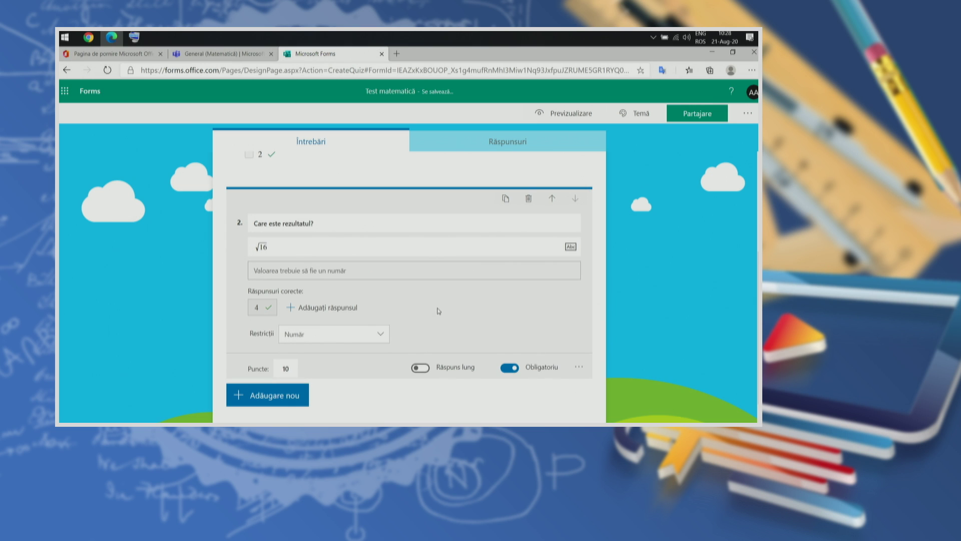
{"action": "scroll", "coordinate": [438, 311], "scroll_direction": "down", "scroll_amount": 1}
{"action": "double_click", "coordinate": [258, 300]}
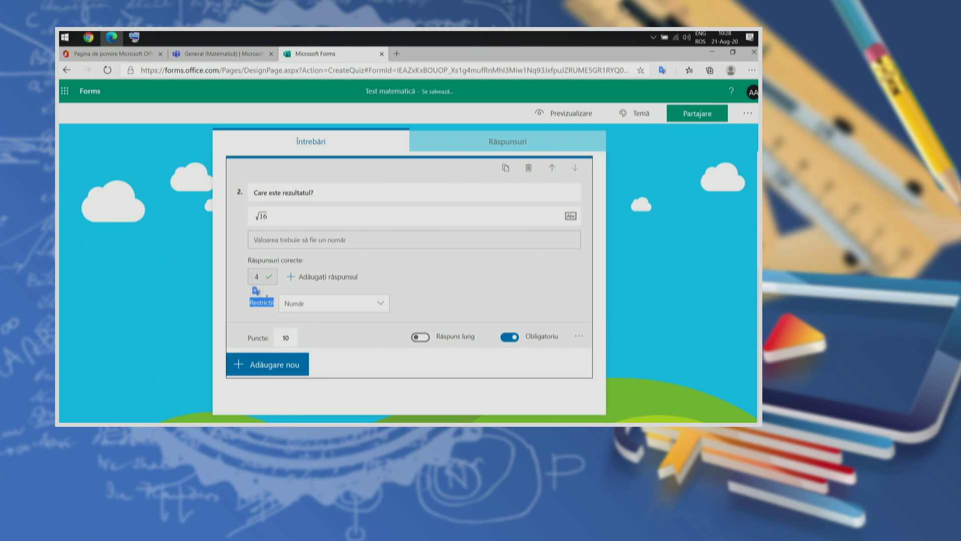
{"action": "left_click", "coordinate": [270, 304]}
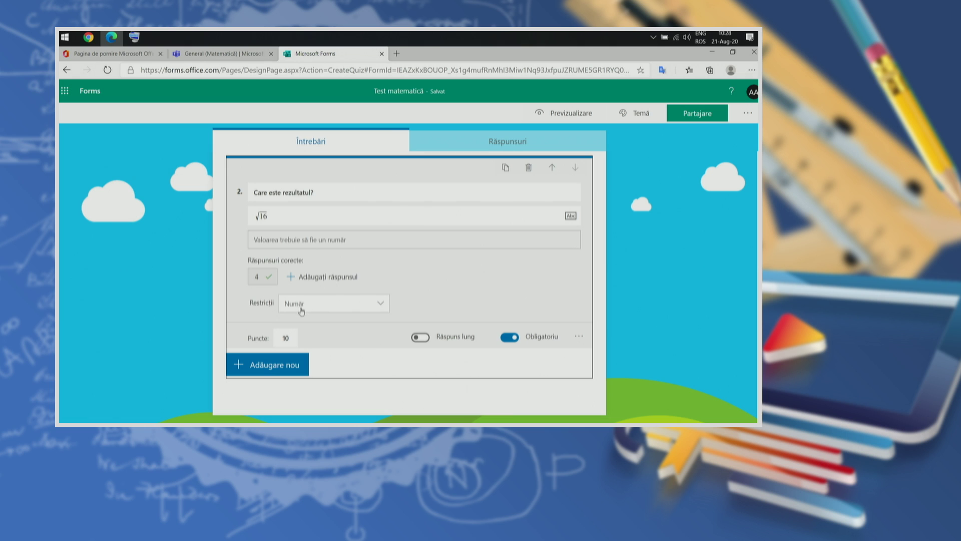
{"action": "left_click", "coordinate": [335, 309]}
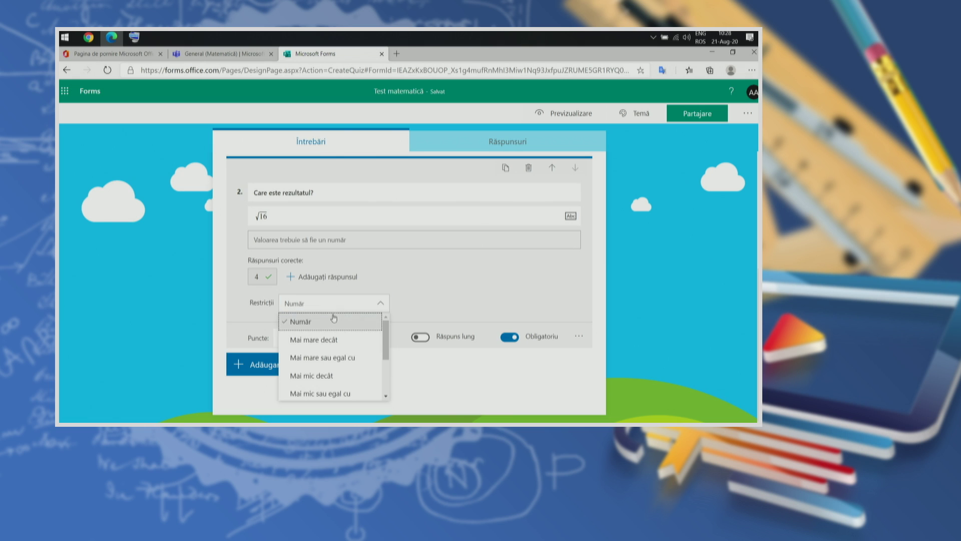
{"action": "scroll", "coordinate": [331, 326], "scroll_direction": "down", "scroll_amount": 2}
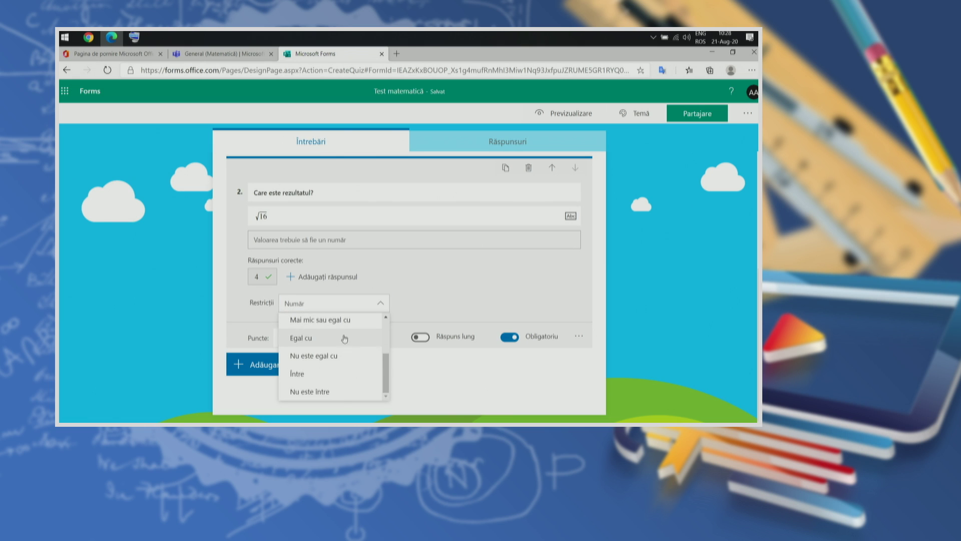
{"action": "scroll", "coordinate": [330, 374], "scroll_direction": "up", "scroll_amount": 2}
{"action": "scroll", "coordinate": [323, 364], "scroll_direction": "down", "scroll_amount": 2}
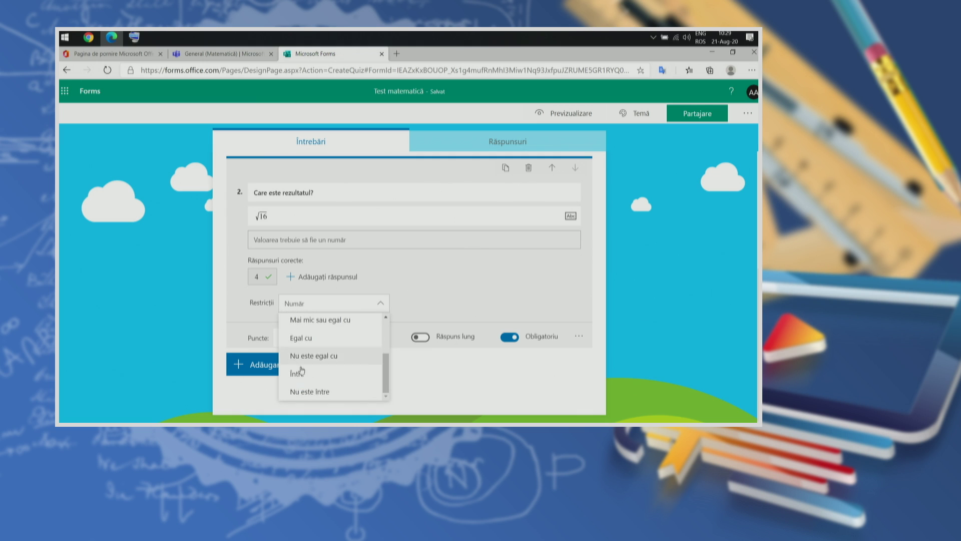
{"action": "scroll", "coordinate": [326, 378], "scroll_direction": "up", "scroll_amount": 2}
{"action": "left_click", "coordinate": [436, 286]}
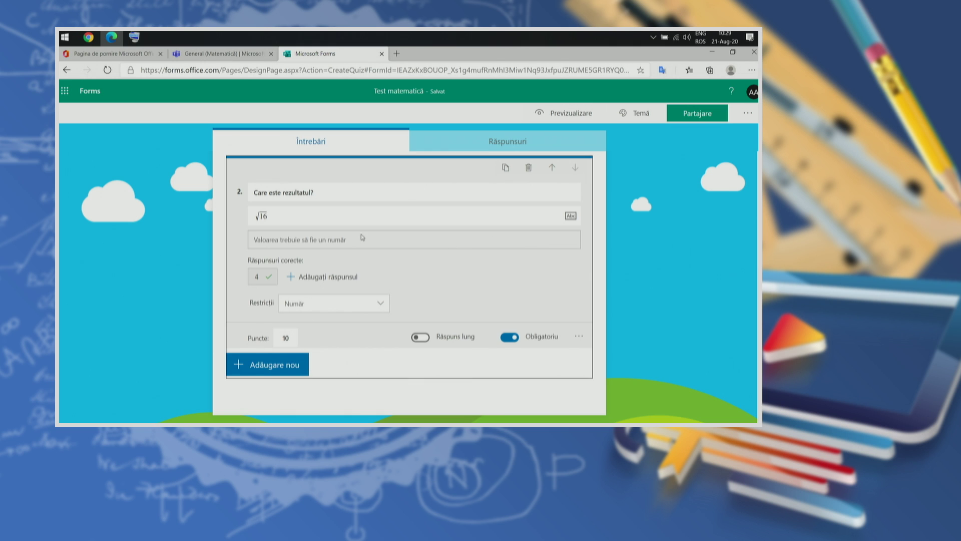
{"action": "scroll", "coordinate": [363, 237], "scroll_direction": "up", "scroll_amount": 3}
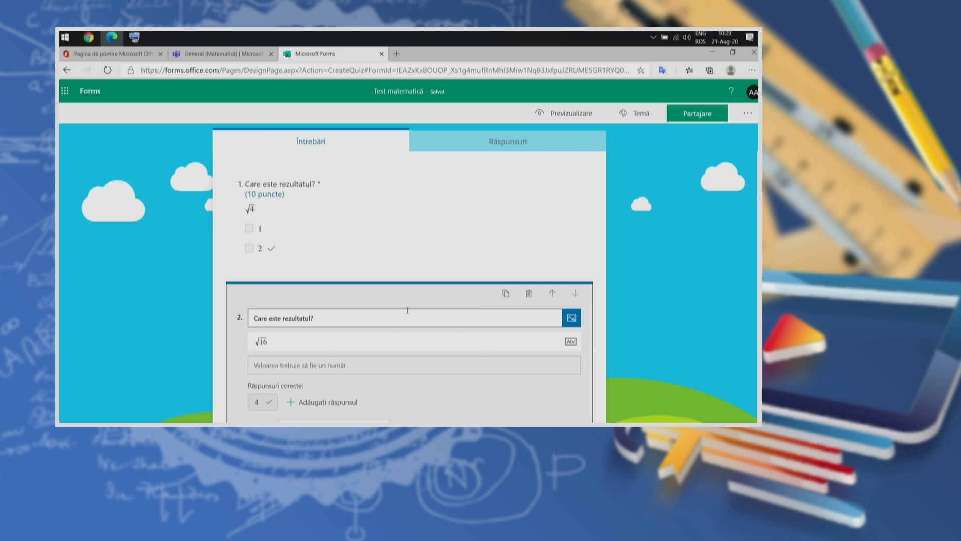
Step: Move question 2 above question 1 and back to position 2, then list question types
{"action": "scroll", "coordinate": [350, 341], "scroll_direction": "down", "scroll_amount": 3}
{"action": "scroll", "coordinate": [467, 298], "scroll_direction": "up", "scroll_amount": 2}
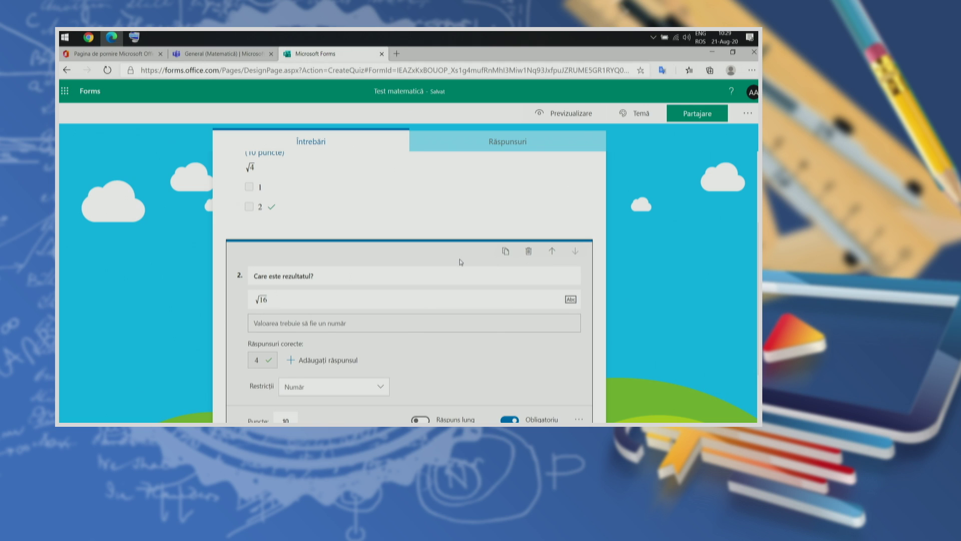
{"action": "scroll", "coordinate": [461, 262], "scroll_direction": "down", "scroll_amount": 1}
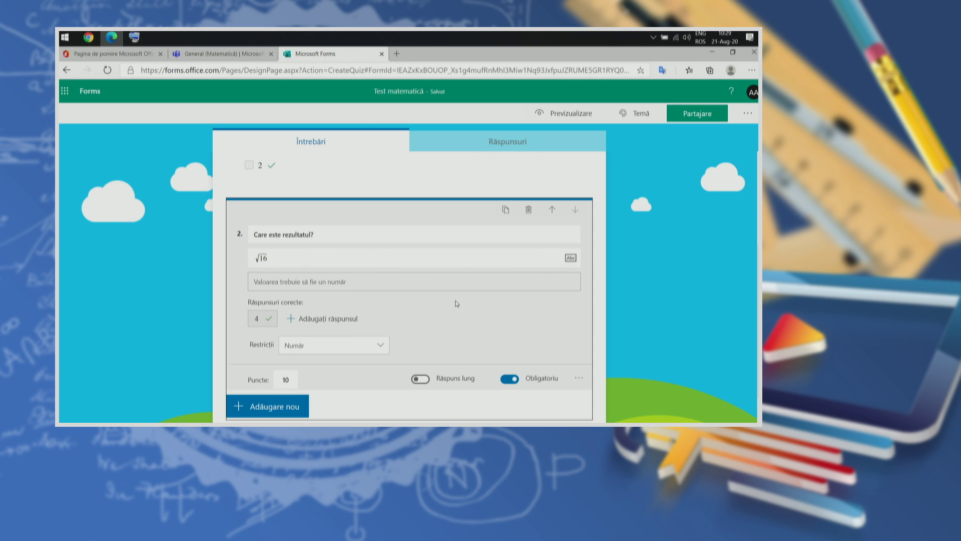
{"action": "scroll", "coordinate": [554, 286], "scroll_direction": "up", "scroll_amount": 3}
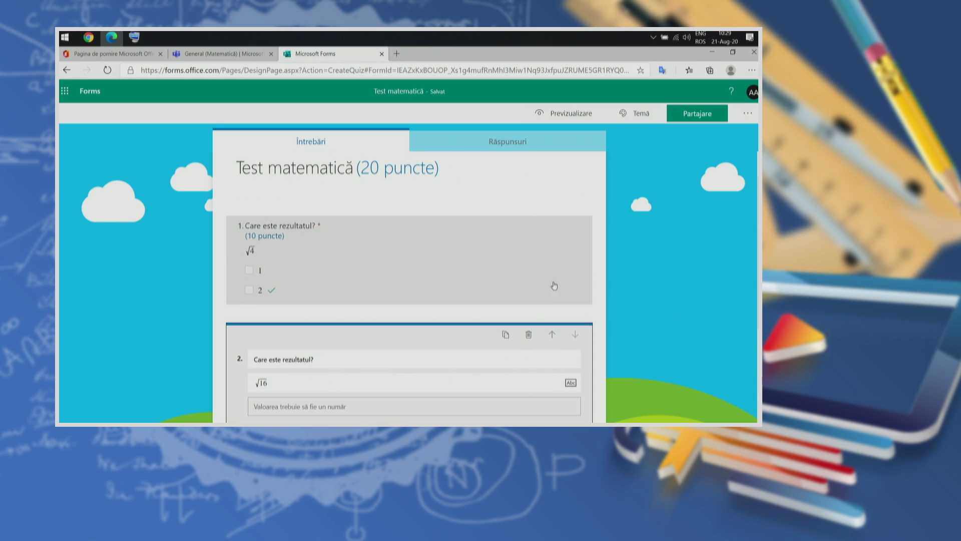
{"action": "left_click", "coordinate": [540, 338]}
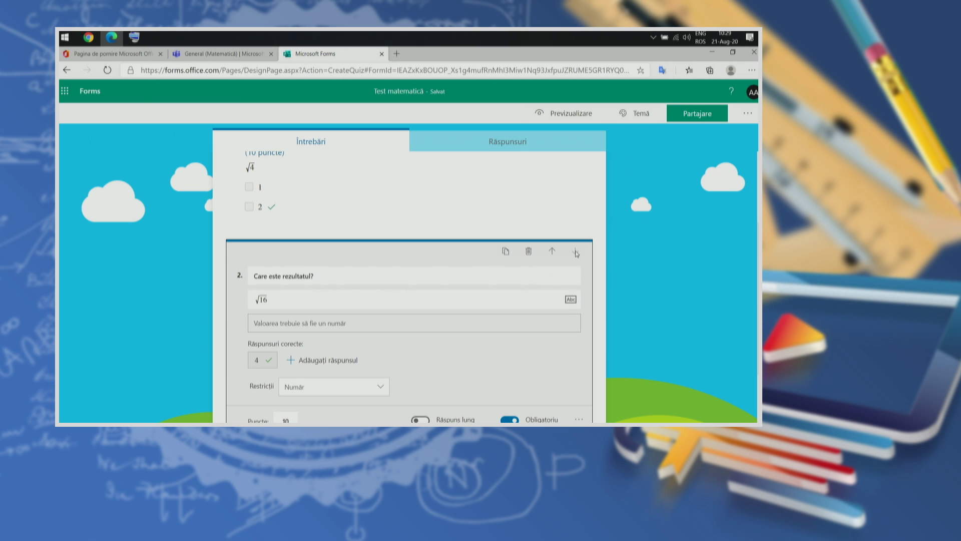
{"action": "left_click", "coordinate": [553, 251]}
{"action": "left_click", "coordinate": [575, 252]}
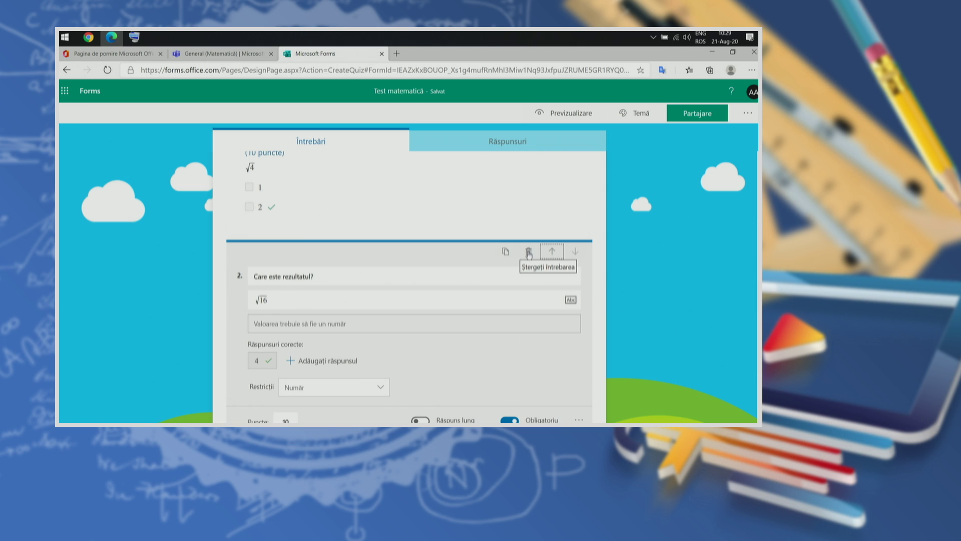
{"action": "scroll", "coordinate": [529, 255], "scroll_direction": "down", "scroll_amount": 3}
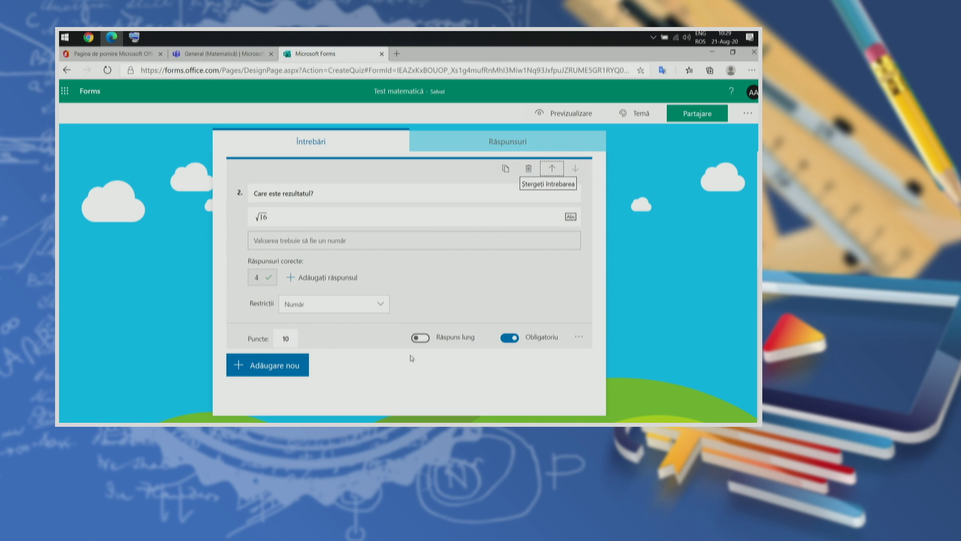
{"action": "left_click", "coordinate": [233, 361]}
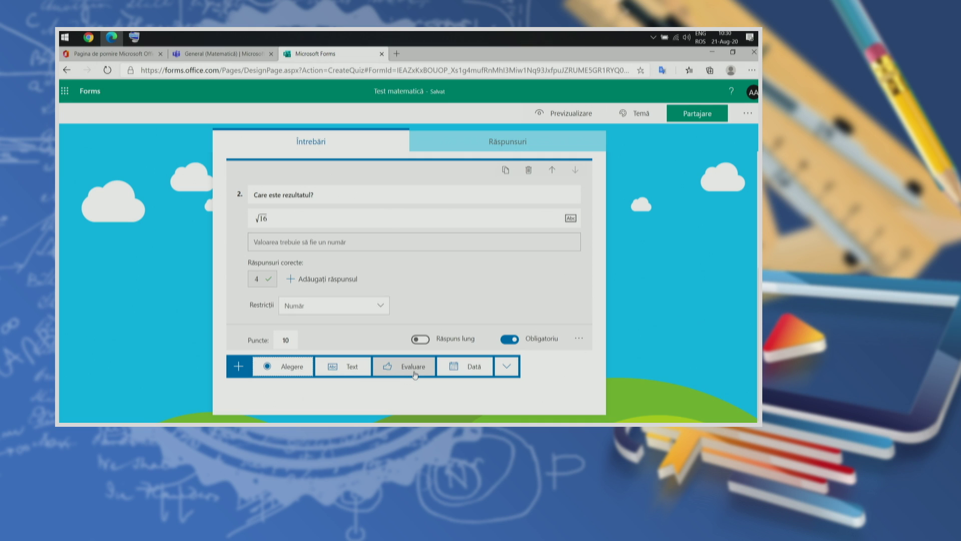
Step: Add a rating question titled 'Cat de greu vi s-a parut acest test?'
{"action": "left_click", "coordinate": [390, 364]}
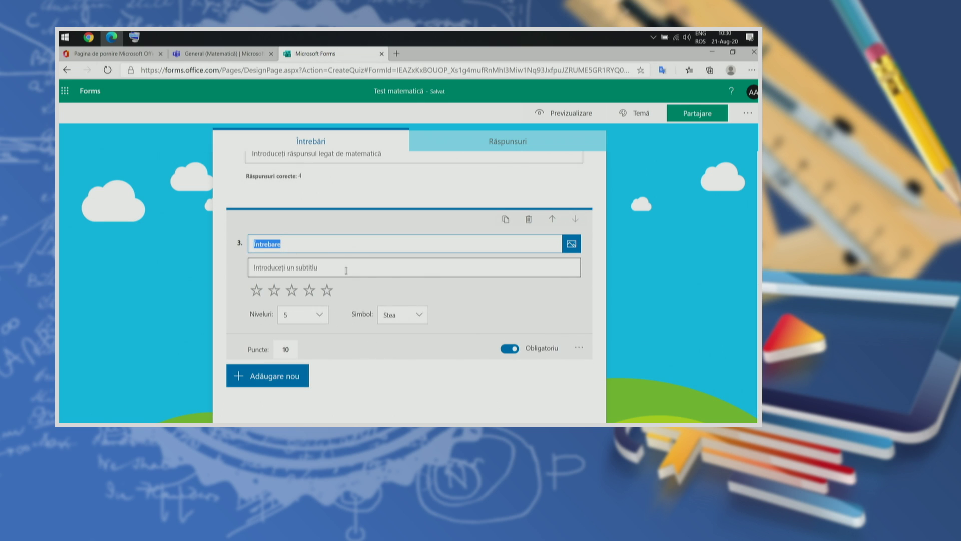
{"action": "type", "text": "Cat de greu v"}
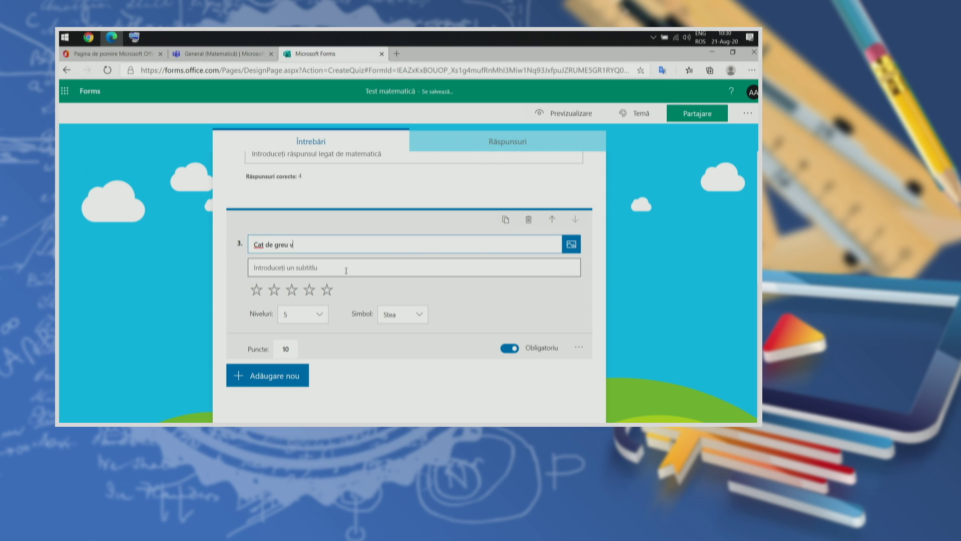
{"action": "type", "text": "i s-a parut acest test?"}
{"action": "left_click", "coordinate": [298, 267]}
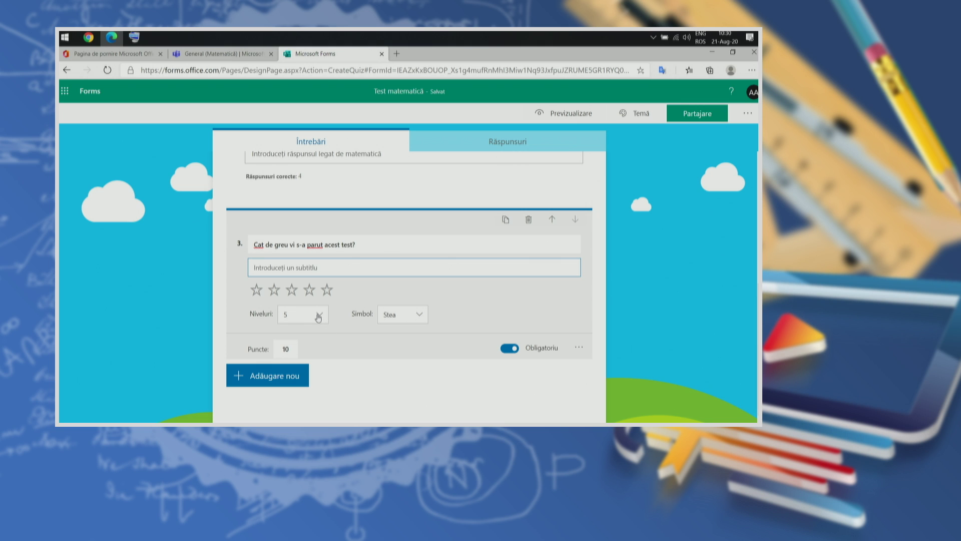
Step: Keep 5 rating levels and the Stea symbol after briefly trying Număr
{"action": "left_click", "coordinate": [318, 315]}
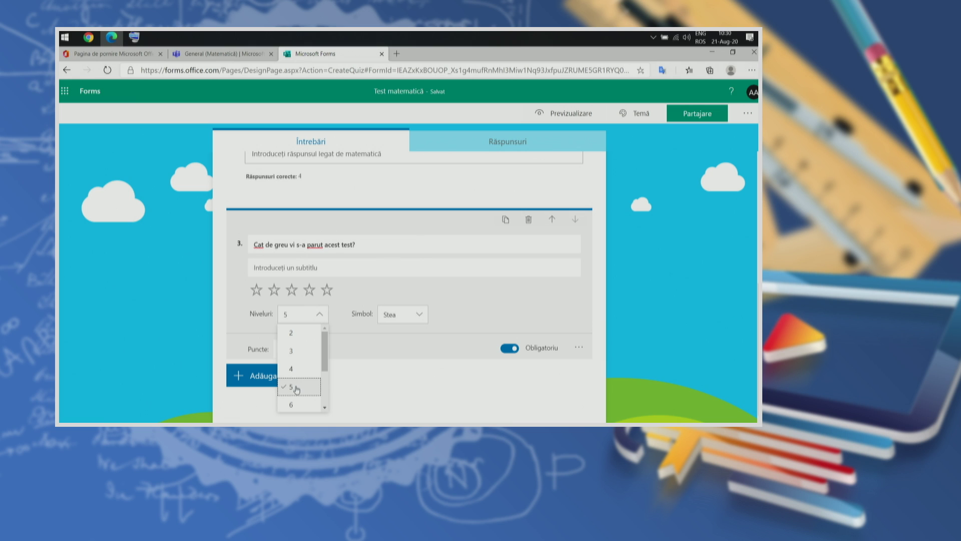
{"action": "left_click", "coordinate": [342, 327]}
{"action": "left_click", "coordinate": [406, 317]}
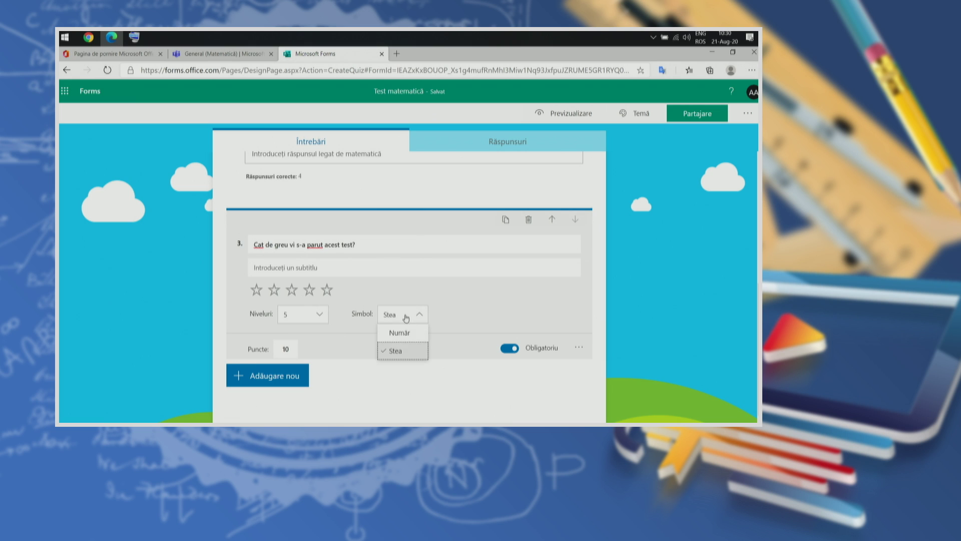
{"action": "left_click", "coordinate": [399, 332]}
{"action": "left_click", "coordinate": [410, 315]}
{"action": "left_click", "coordinate": [396, 351]}
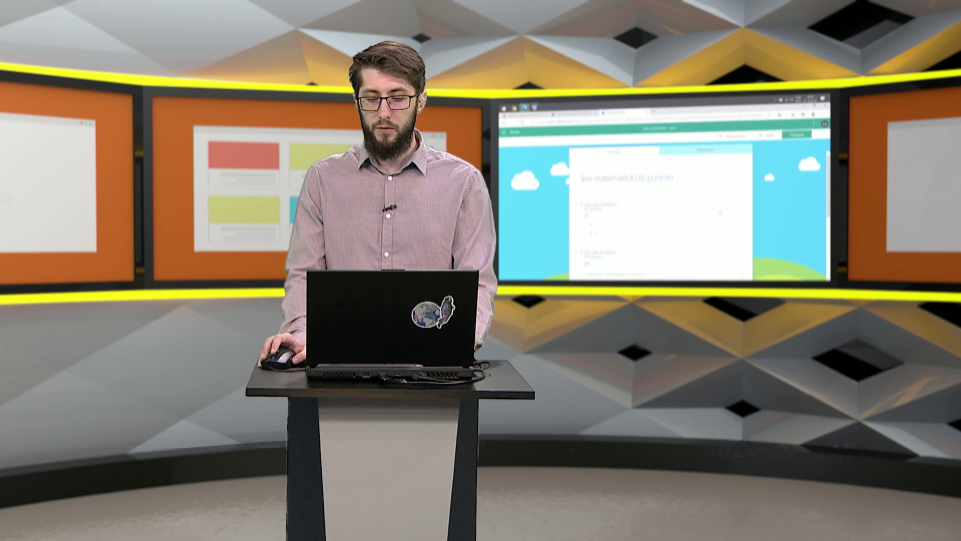
Step: Scroll through the 30-point quiz to review its three questions
{"action": "scroll", "coordinate": [661, 215], "scroll_direction": "down", "scroll_amount": 5}
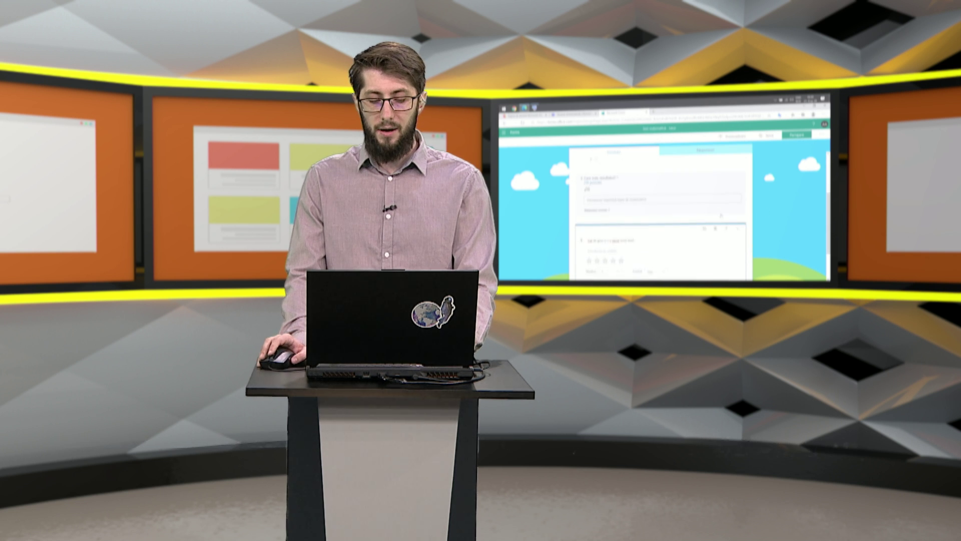
{"action": "scroll", "coordinate": [661, 215], "scroll_direction": "up", "scroll_amount": 8}
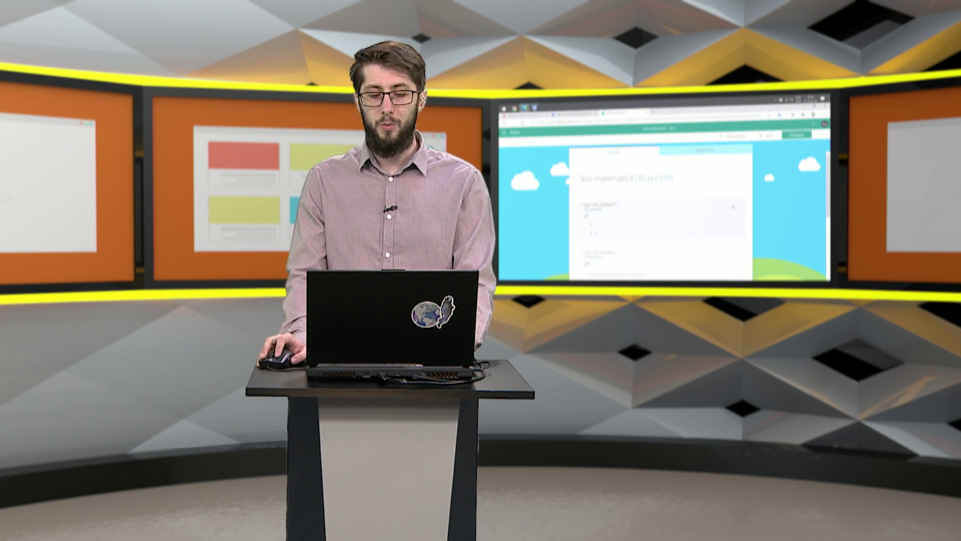
{"action": "scroll", "coordinate": [661, 215], "scroll_direction": "down", "scroll_amount": 1}
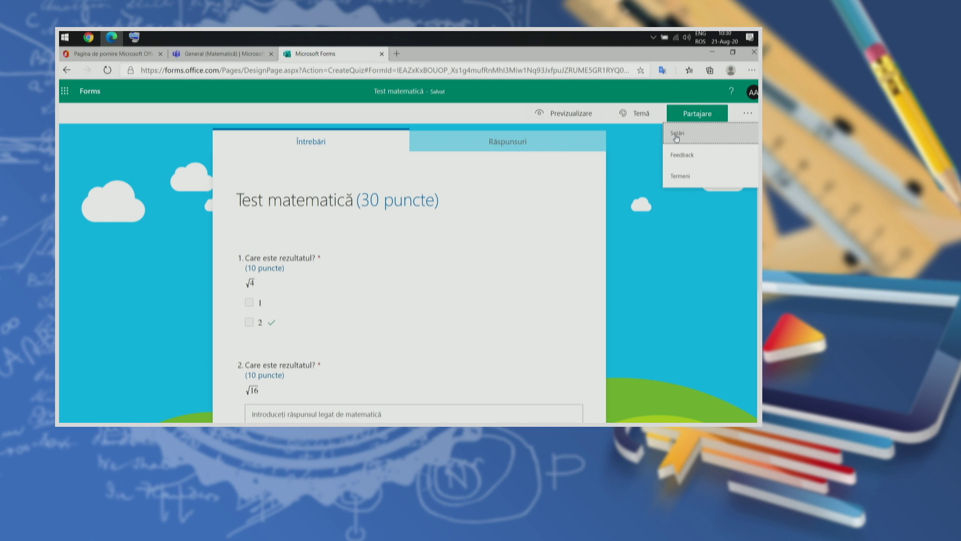
Step: In the quiz settings, stop showing results automatically after submission
{"action": "left_click", "coordinate": [677, 135]}
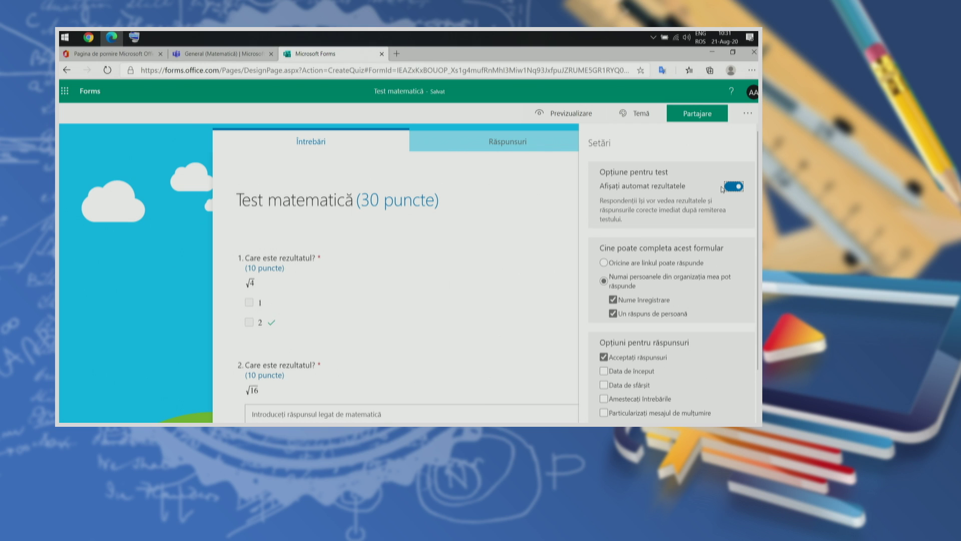
{"action": "scroll", "coordinate": [429, 337], "scroll_direction": "down", "scroll_amount": 2}
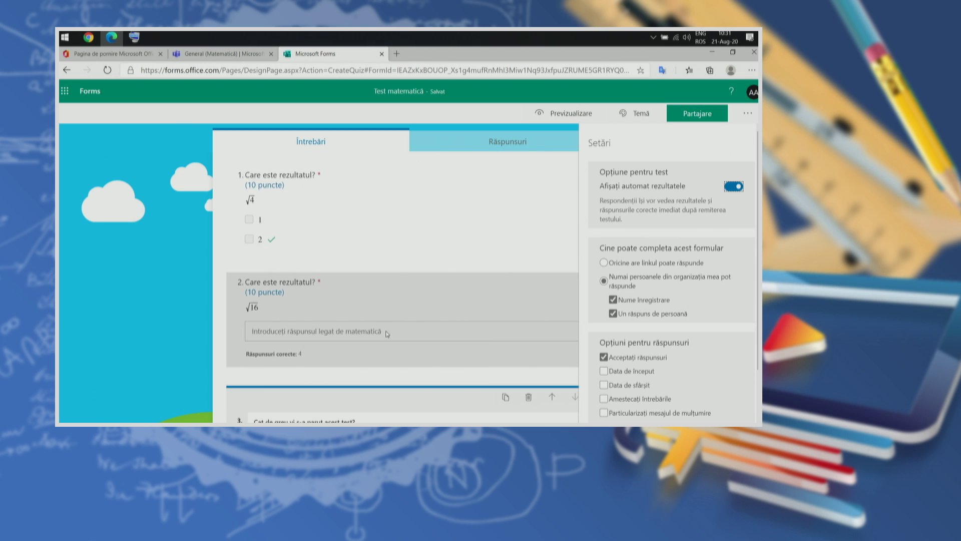
{"action": "left_click", "coordinate": [734, 188]}
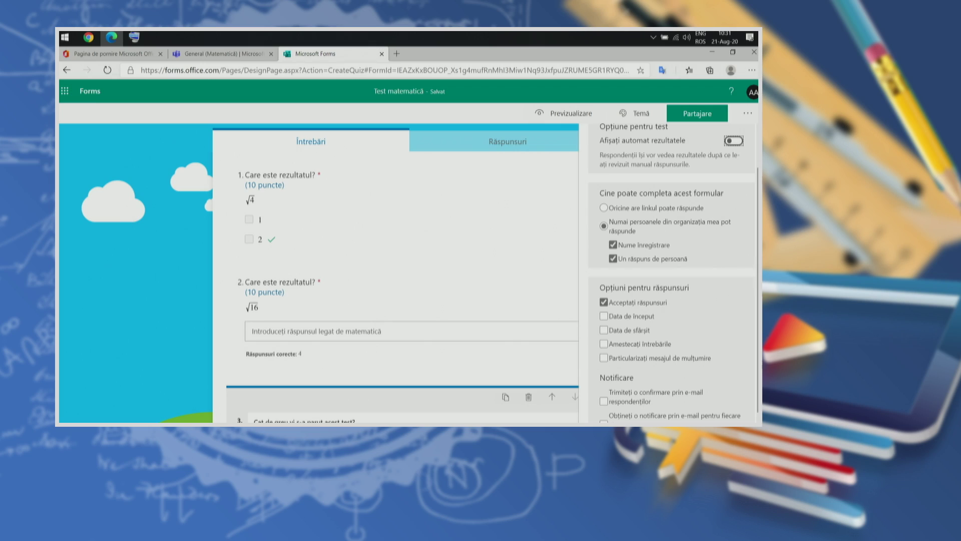
Step: Limit answering to the organization, one response per person, and stop accepting responses
{"action": "scroll", "coordinate": [671, 275], "scroll_direction": "down", "scroll_amount": 1}
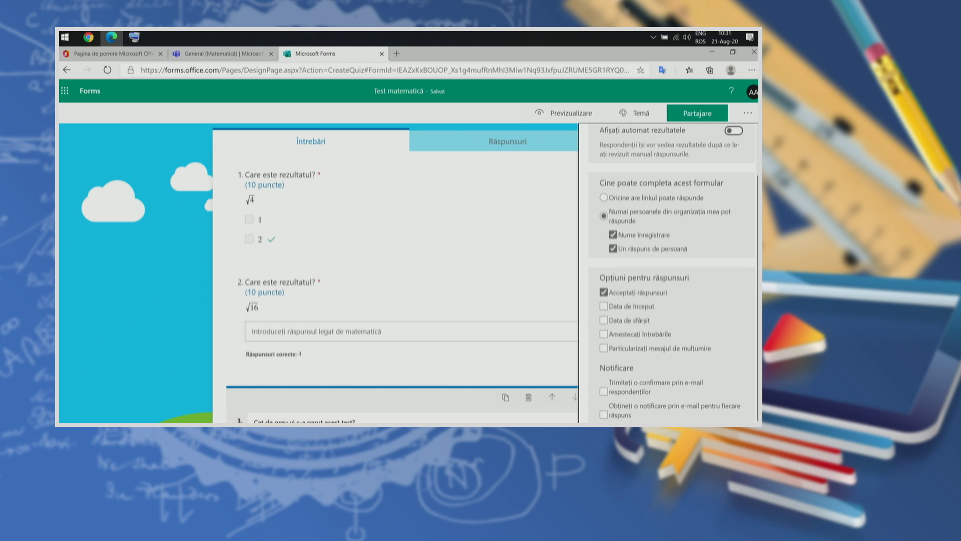
{"action": "left_click", "coordinate": [604, 199]}
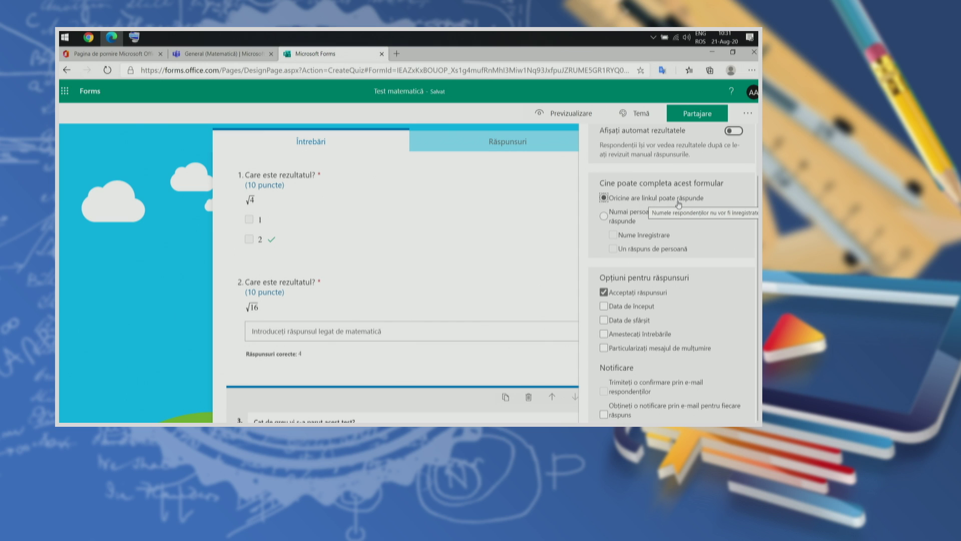
{"action": "left_click", "coordinate": [692, 214]}
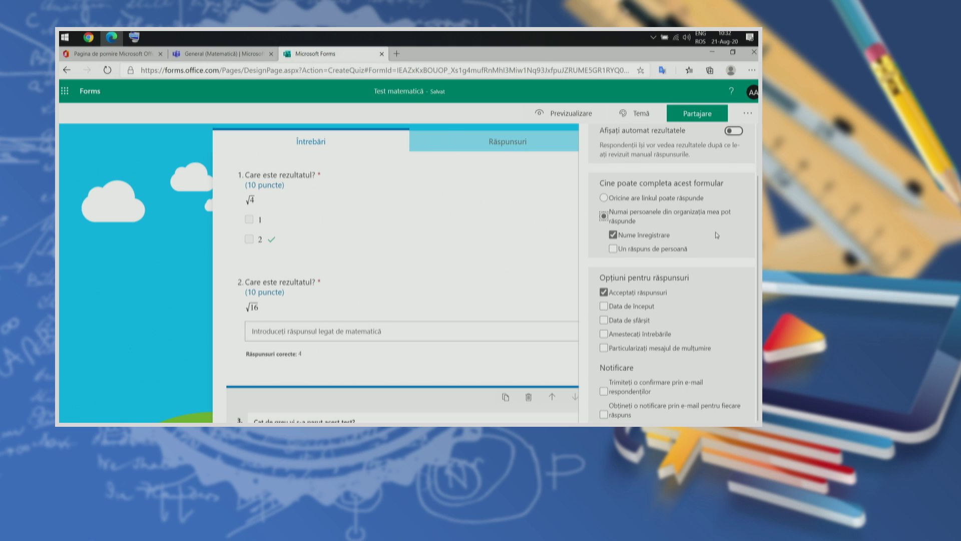
{"action": "left_click", "coordinate": [613, 250]}
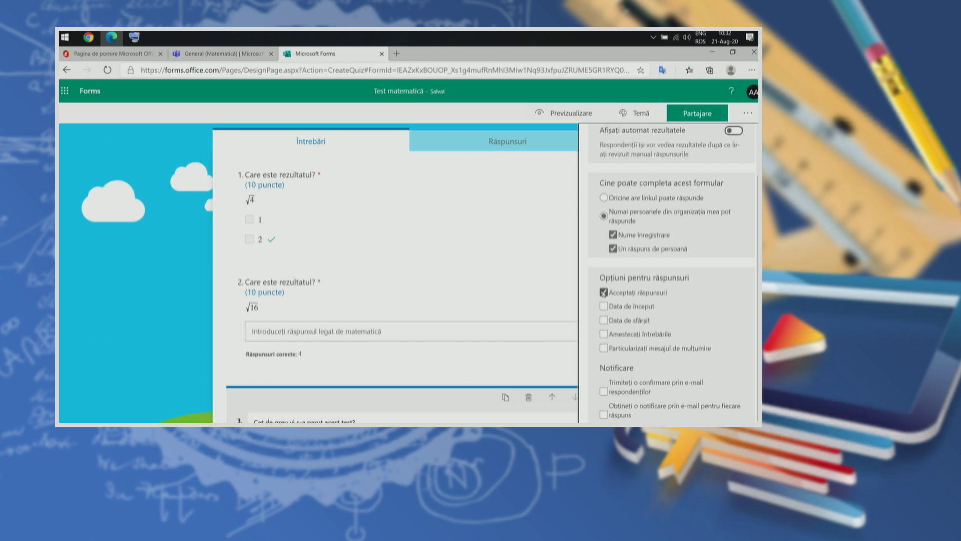
{"action": "left_click", "coordinate": [604, 293]}
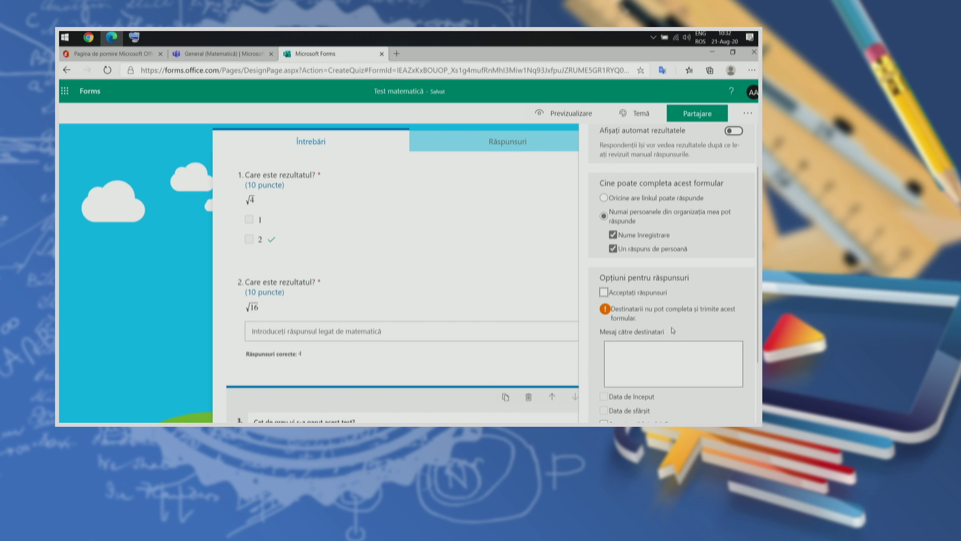
Step: Turn Accept responses back on and enable an End date for Test matematică
{"action": "left_click", "coordinate": [653, 372]}
{"action": "left_click", "coordinate": [604, 292]}
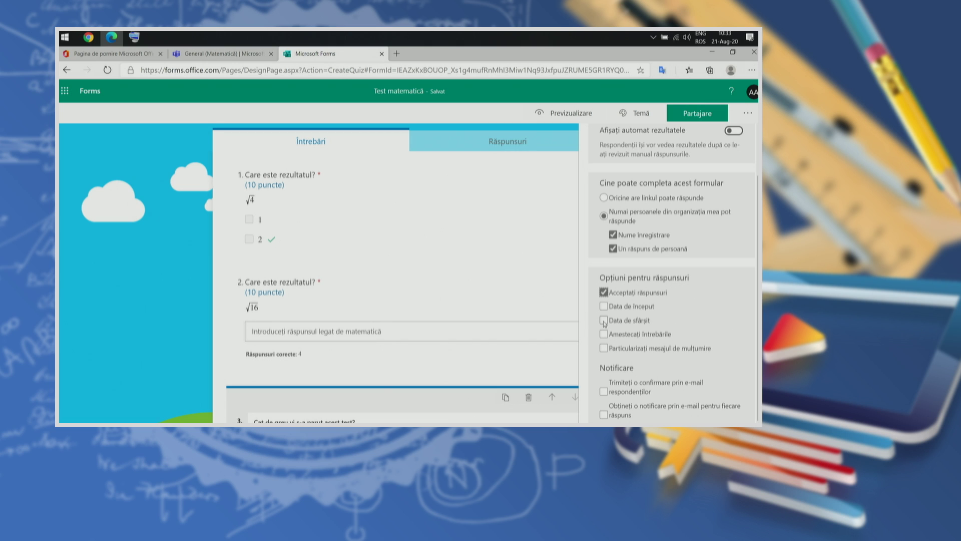
{"action": "left_click", "coordinate": [604, 320]}
Step: Set the quiz end date to 22.08.2020 with closing time 11:00
{"action": "left_click", "coordinate": [620, 343]}
{"action": "scroll", "coordinate": [696, 352], "scroll_direction": "down", "scroll_amount": 2}
{"action": "left_click", "coordinate": [699, 369]}
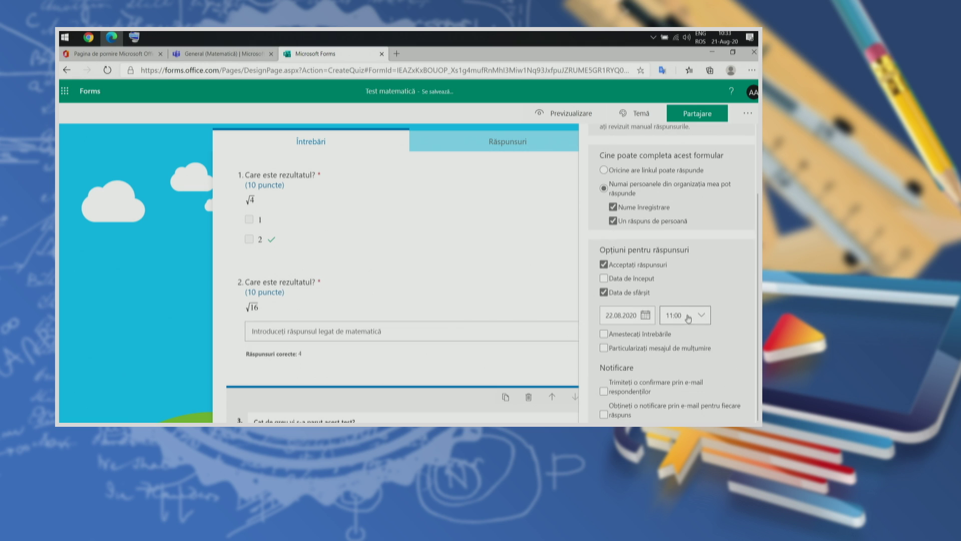
{"action": "left_click", "coordinate": [709, 313]}
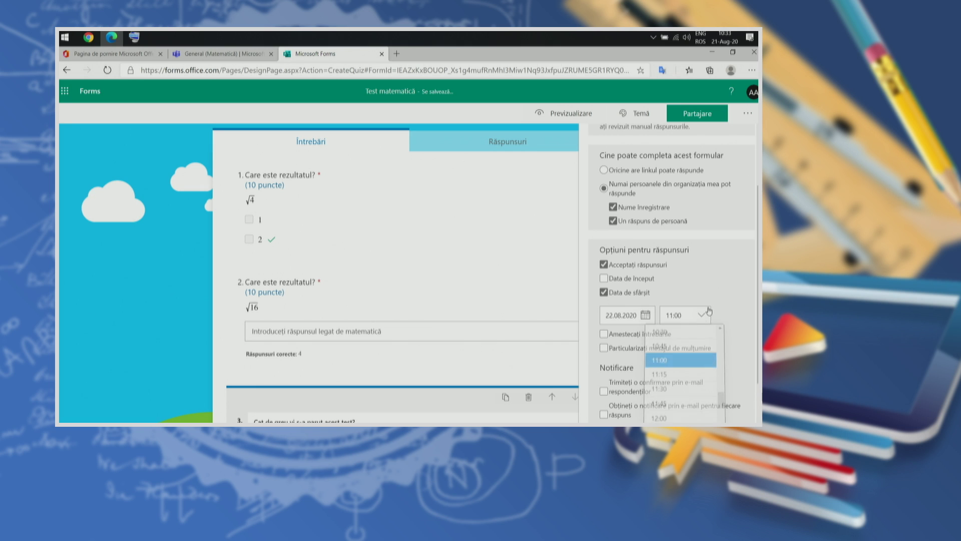
{"action": "left_click", "coordinate": [723, 308]}
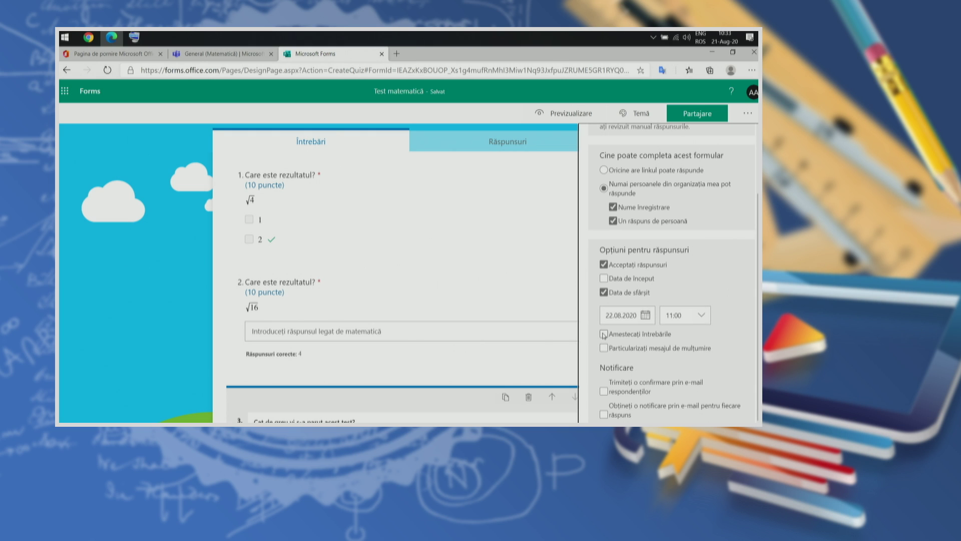
Step: Shuffle the questions with questions 1 to 3 locked in place
{"action": "left_click", "coordinate": [605, 335]}
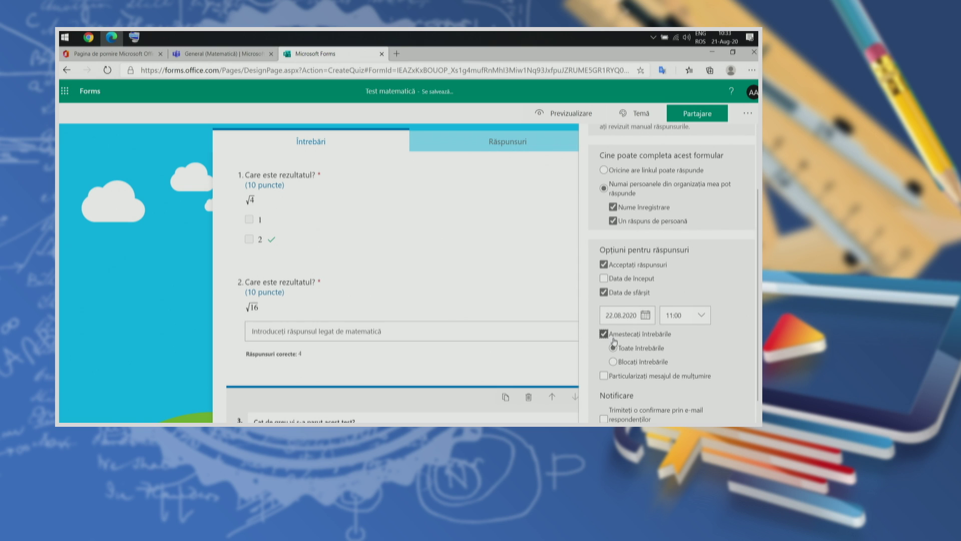
{"action": "scroll", "coordinate": [638, 339], "scroll_direction": "down", "scroll_amount": 1}
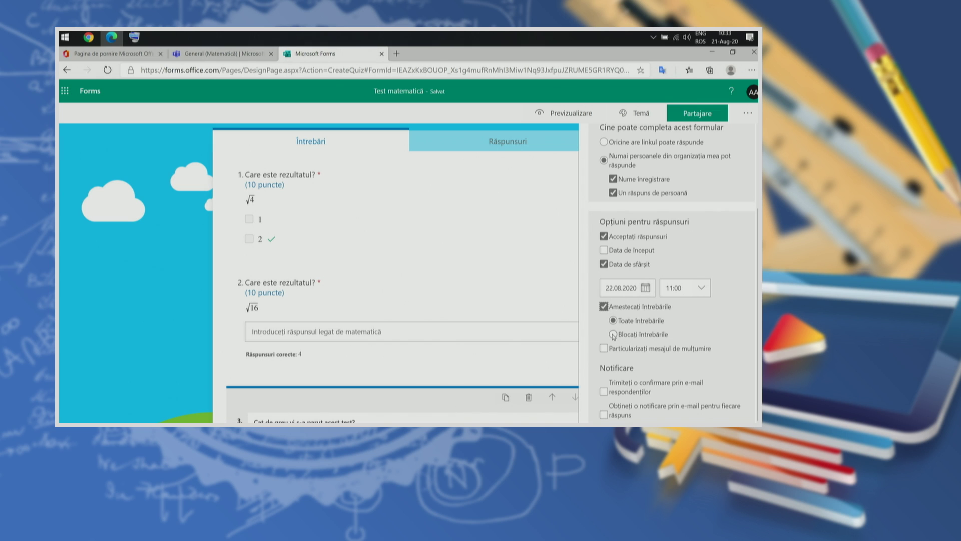
{"action": "left_click", "coordinate": [613, 334]}
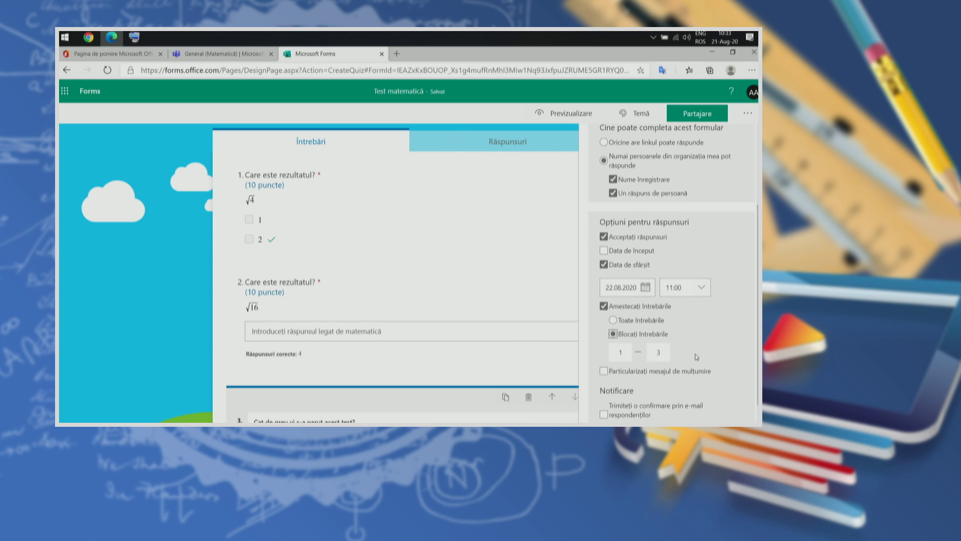
{"action": "scroll", "coordinate": [696, 356], "scroll_direction": "up", "scroll_amount": 3}
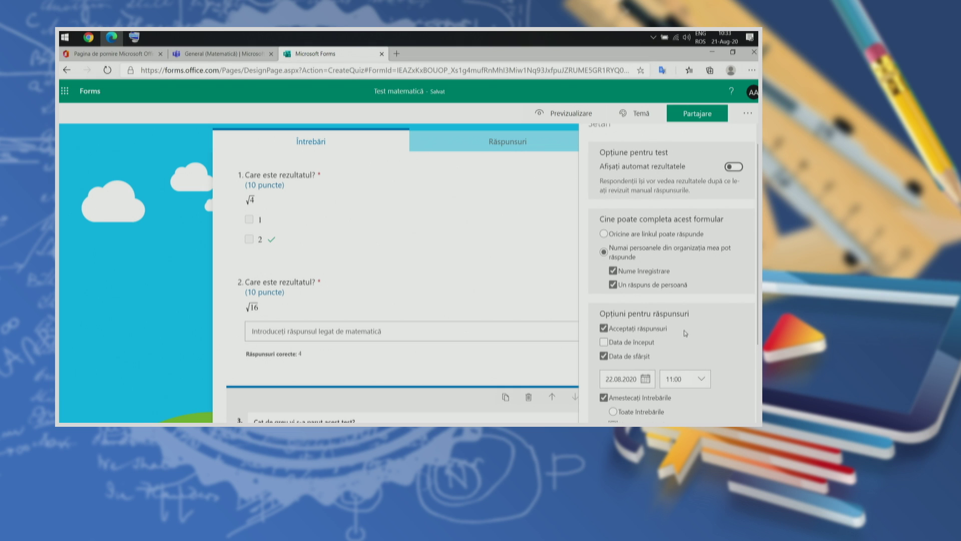
Step: Change the locked shuffle range to question 1 only
{"action": "scroll", "coordinate": [717, 293], "scroll_direction": "down", "scroll_amount": 3}
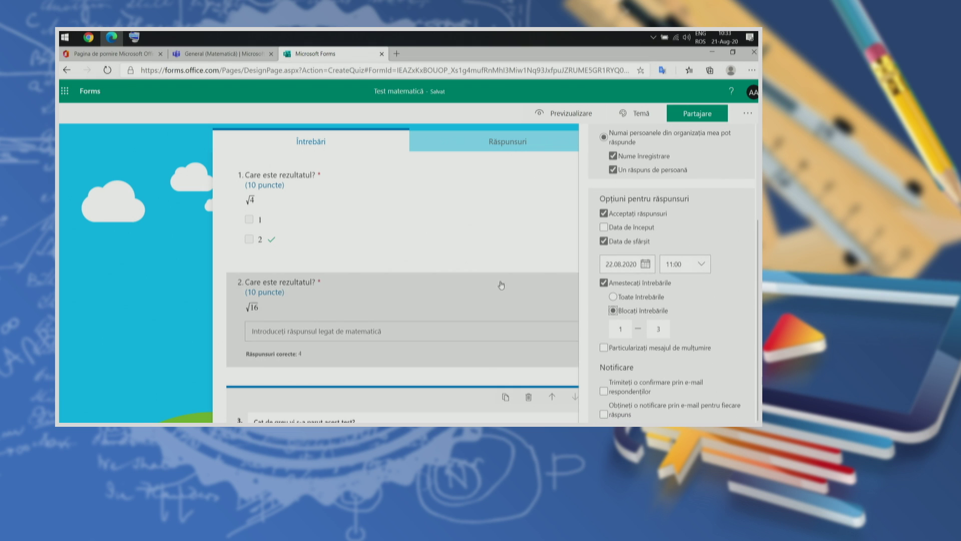
{"action": "scroll", "coordinate": [501, 286], "scroll_direction": "up", "scroll_amount": 2}
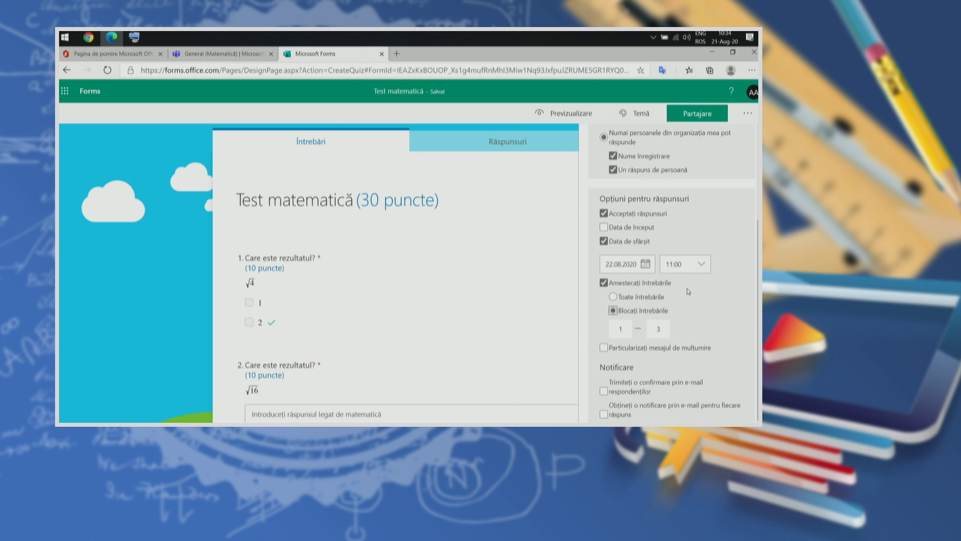
{"action": "left_click", "coordinate": [658, 329]}
{"action": "key", "text": "BackSpace"}
{"action": "type", "text": "1"}
{"action": "left_click", "coordinate": [703, 321]}
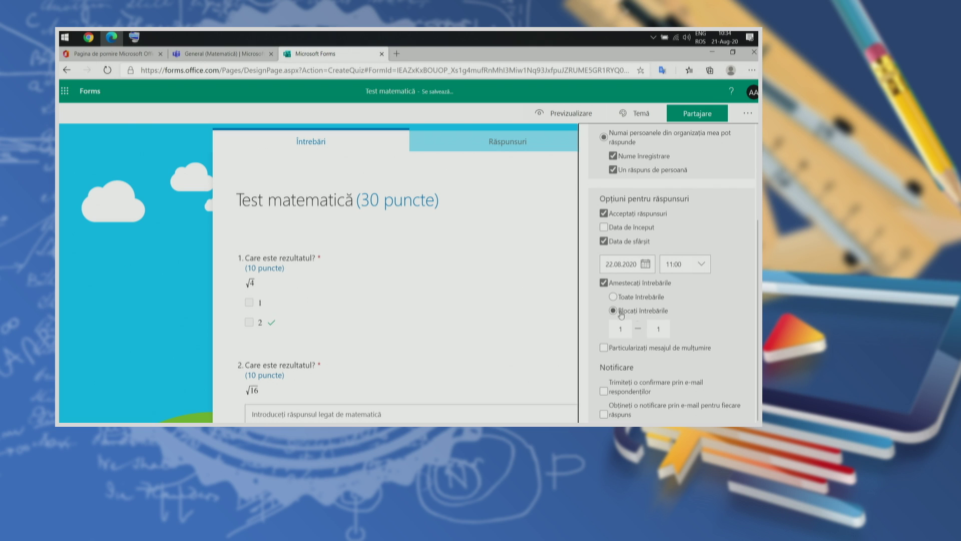
Step: Enable the custom thank-you message 'Răspunsul a fost remis.' and close Settings
{"action": "left_click", "coordinate": [604, 348]}
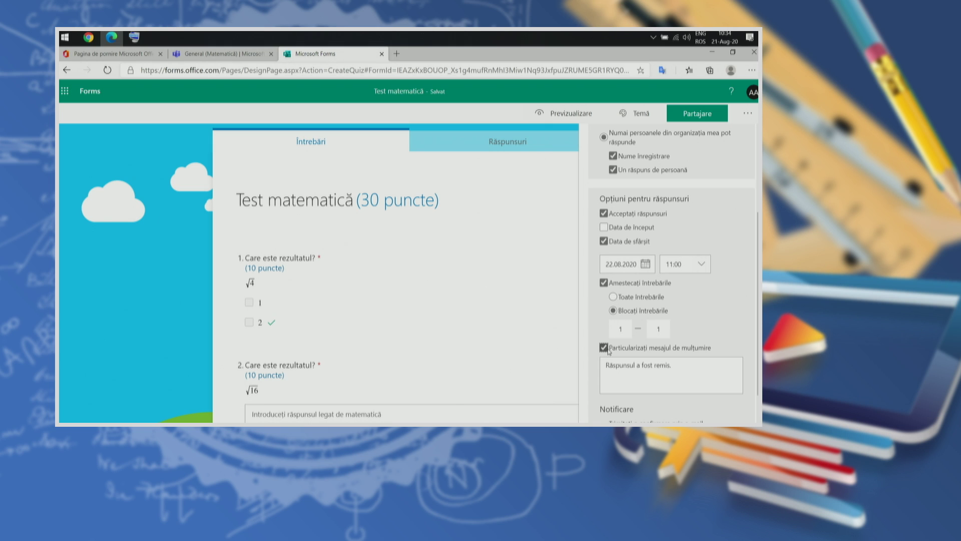
{"action": "left_click", "coordinate": [690, 367]}
{"action": "left_click", "coordinate": [691, 367]}
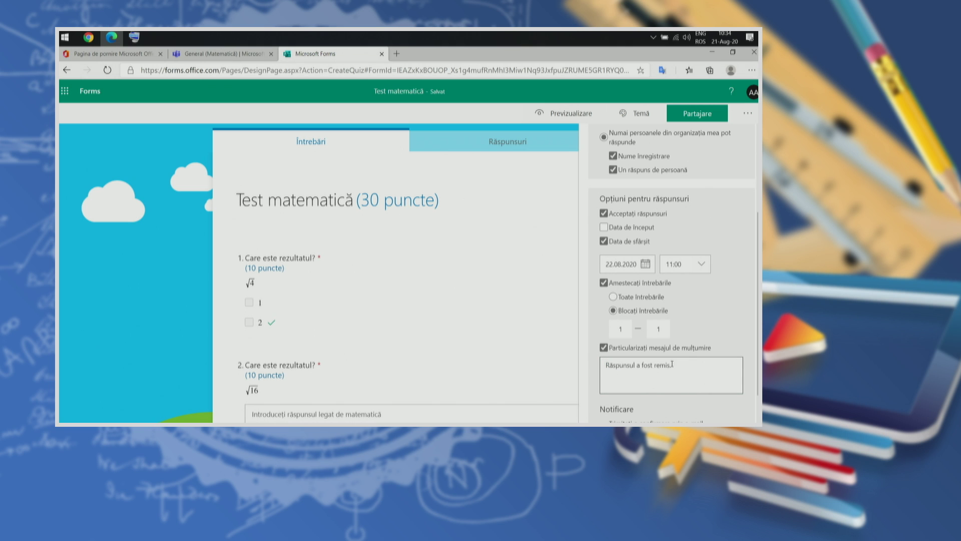
{"action": "left_click", "coordinate": [575, 380]}
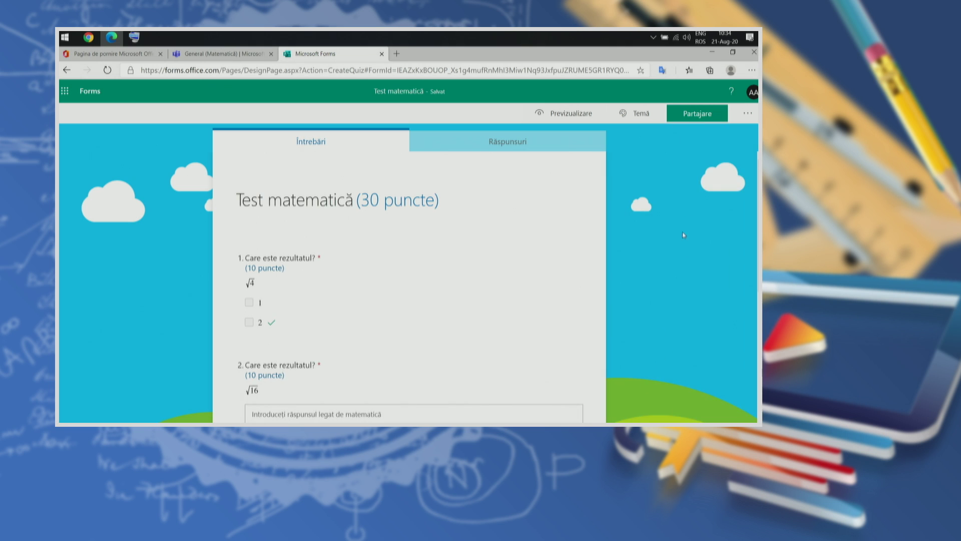
{"action": "left_click", "coordinate": [748, 113]}
Step: Reopen the quiz settings, scroll through the notification options, and close them
{"action": "left_click", "coordinate": [707, 135]}
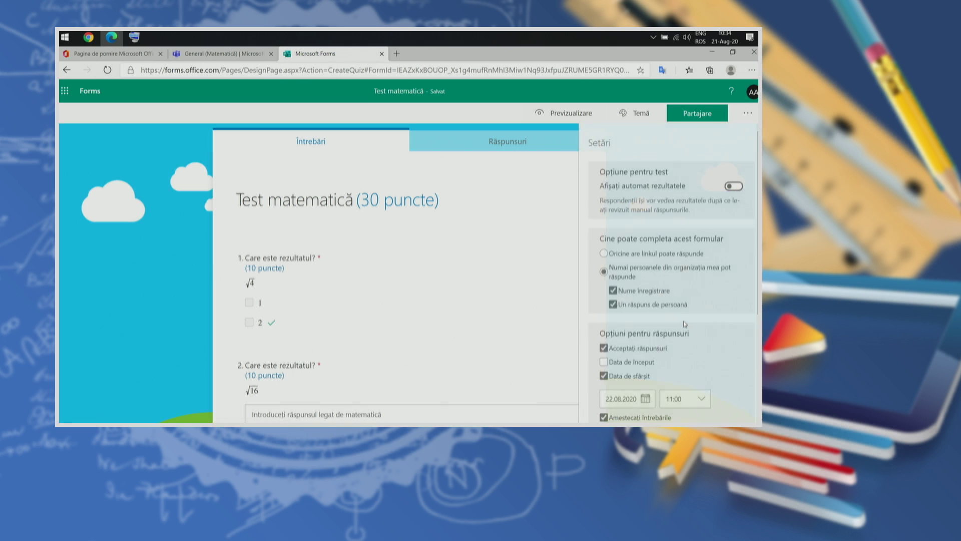
{"action": "scroll", "coordinate": [674, 323], "scroll_direction": "down", "scroll_amount": 1}
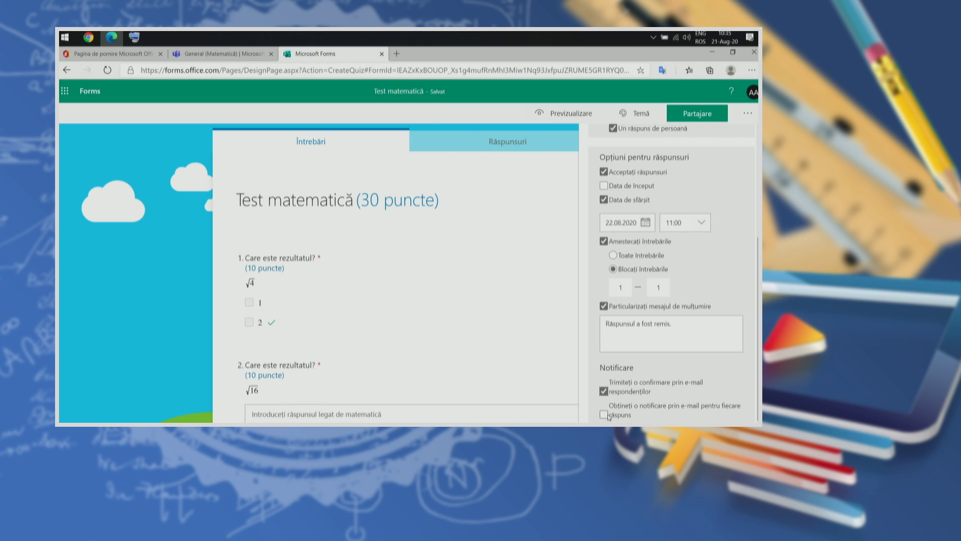
{"action": "scroll", "coordinate": [743, 276], "scroll_direction": "up", "scroll_amount": 2}
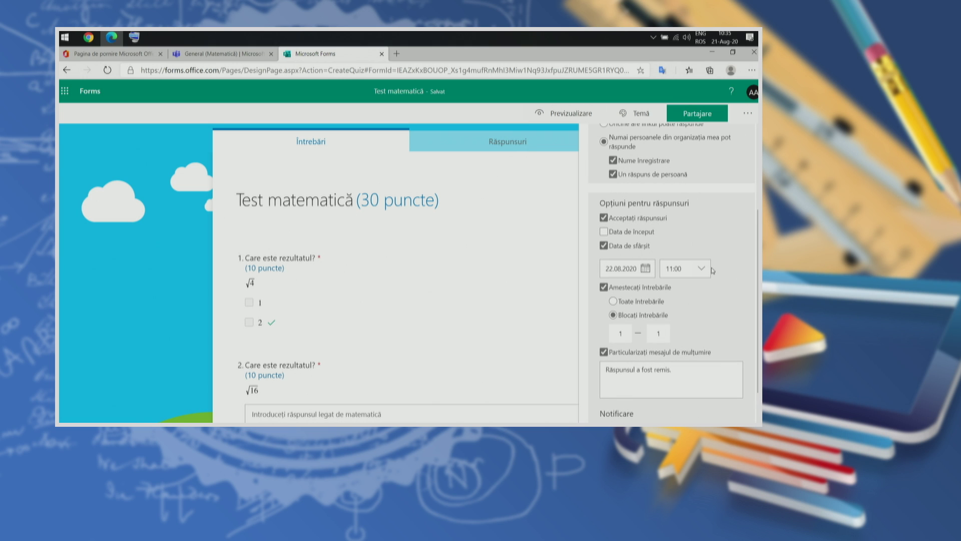
{"action": "scroll", "coordinate": [731, 315], "scroll_direction": "up", "scroll_amount": 5}
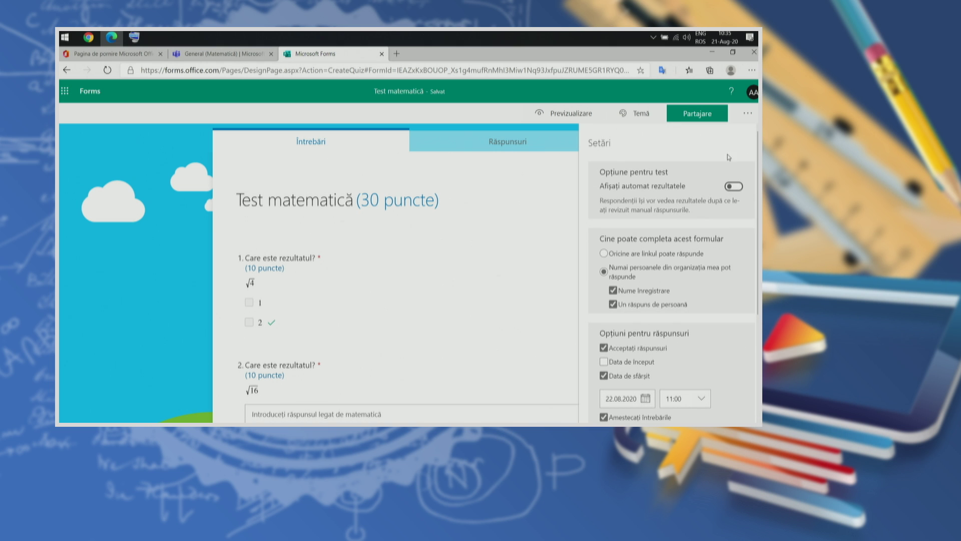
{"action": "scroll", "coordinate": [721, 236], "scroll_direction": "down", "scroll_amount": 5}
{"action": "scroll", "coordinate": [710, 314], "scroll_direction": "up", "scroll_amount": 3}
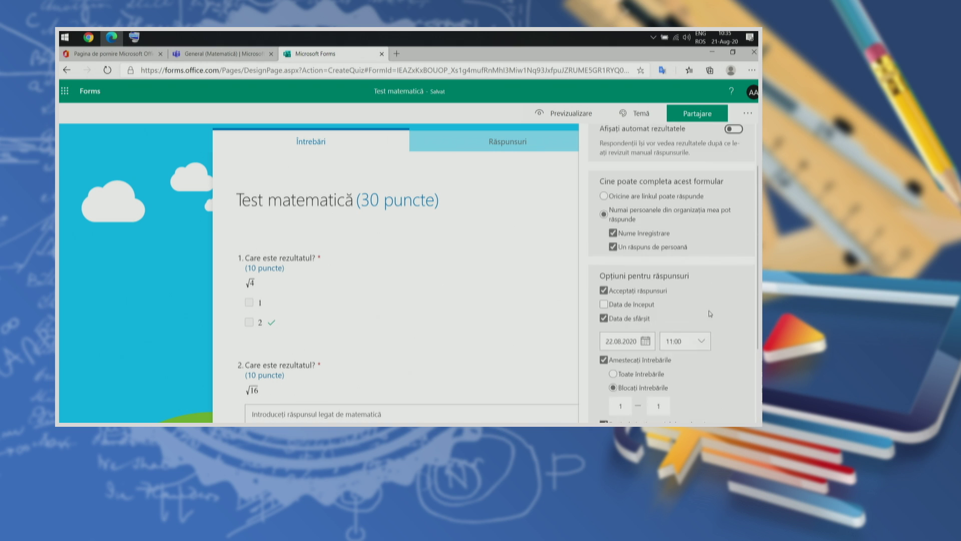
{"action": "scroll", "coordinate": [710, 314], "scroll_direction": "up", "scroll_amount": 2}
{"action": "left_click", "coordinate": [110, 184]}
{"action": "left_click", "coordinate": [565, 117]}
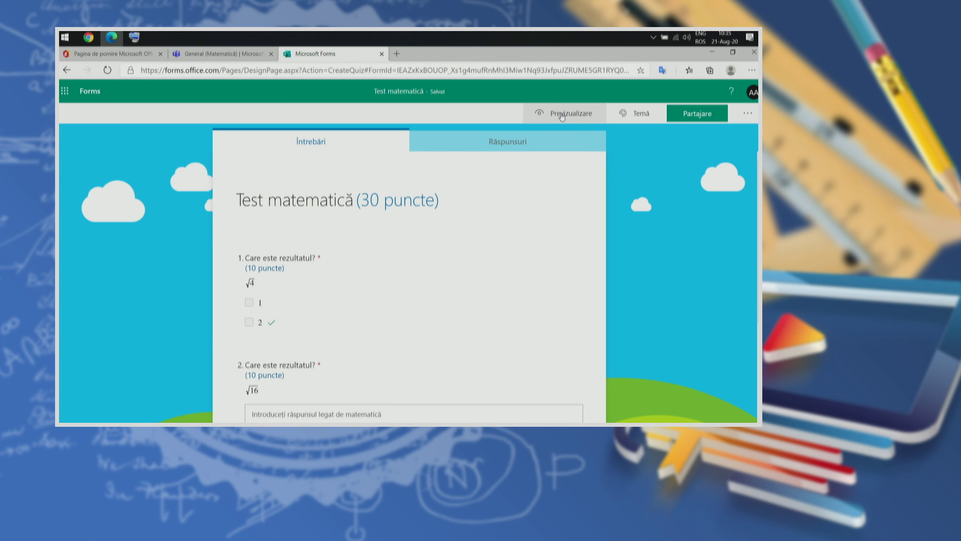
Step: Answer the preview quiz: 2 for question 1, five stars for difficulty, 4 in the math box
{"action": "scroll", "coordinate": [664, 207], "scroll_direction": "down", "scroll_amount": 3}
{"action": "scroll", "coordinate": [663, 207], "scroll_direction": "up", "scroll_amount": 3}
{"action": "scroll", "coordinate": [664, 207], "scroll_direction": "down", "scroll_amount": 1}
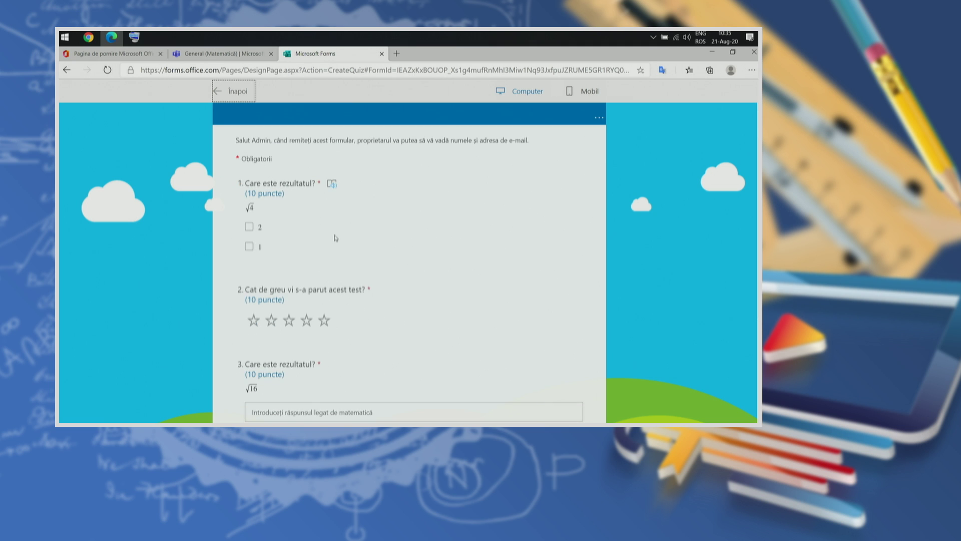
{"action": "left_click", "coordinate": [249, 226]}
{"action": "scroll", "coordinate": [278, 242], "scroll_direction": "down", "scroll_amount": 2}
{"action": "left_click", "coordinate": [324, 229]}
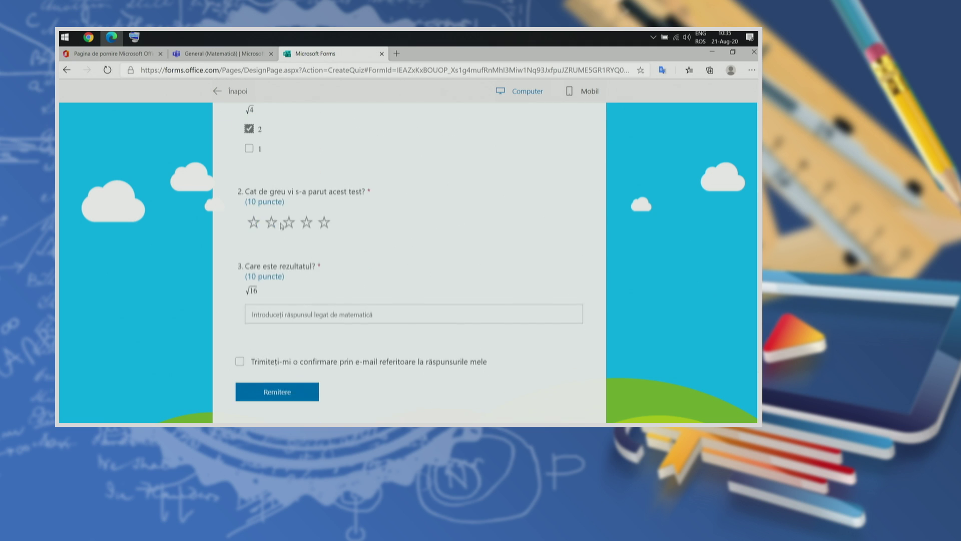
{"action": "left_click", "coordinate": [296, 307]}
{"action": "type", "text": "4"}
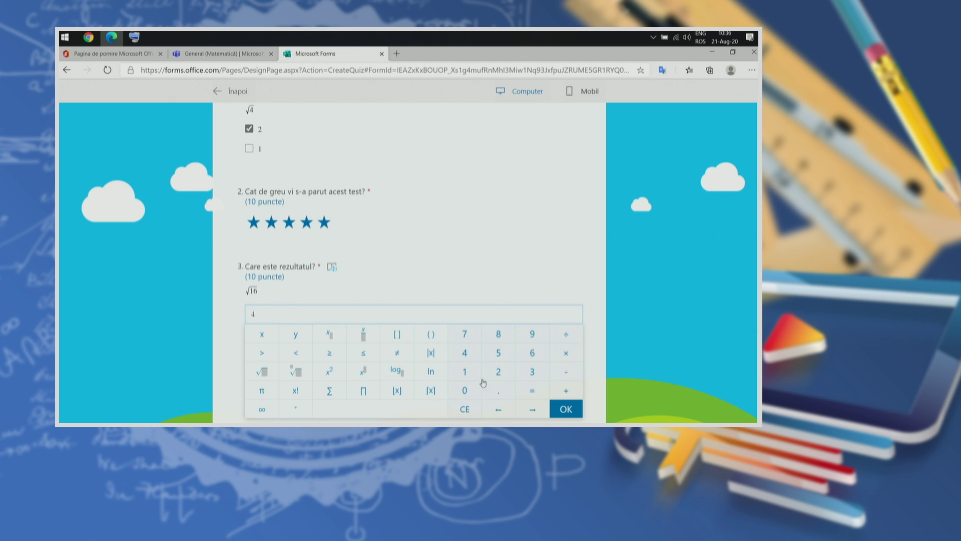
{"action": "left_click", "coordinate": [228, 310]}
Step: Request an e-mail receipt of the answers and submit the quiz
{"action": "scroll", "coordinate": [240, 316], "scroll_direction": "down", "scroll_amount": 1}
{"action": "left_click", "coordinate": [240, 314]}
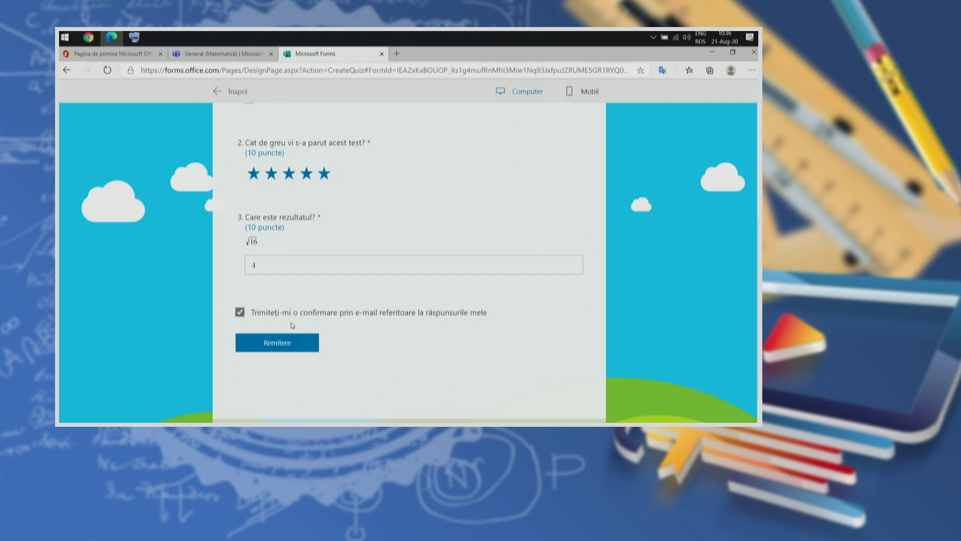
{"action": "left_click", "coordinate": [287, 346]}
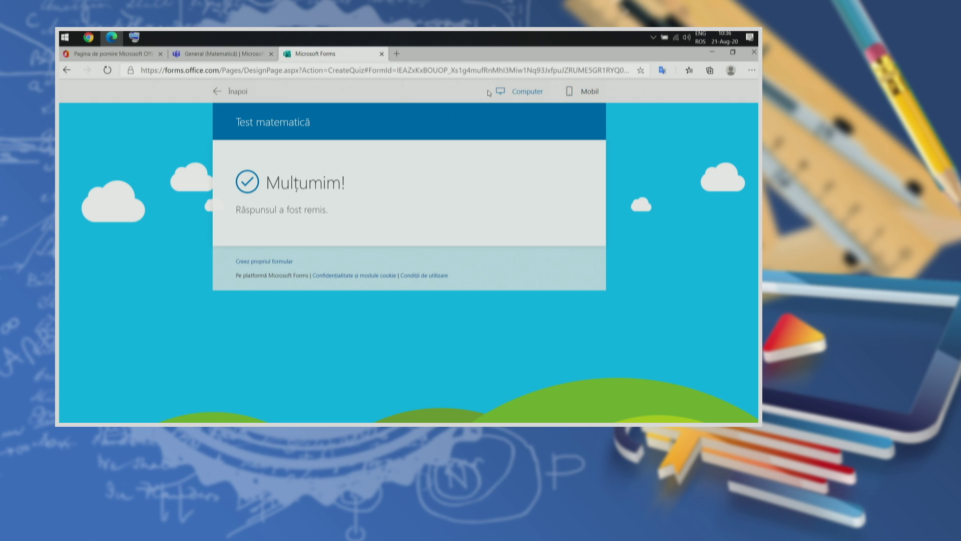
Step: Compare the quiz preview in Mobil and Computer layouts, then return to the editor
{"action": "left_click", "coordinate": [583, 93]}
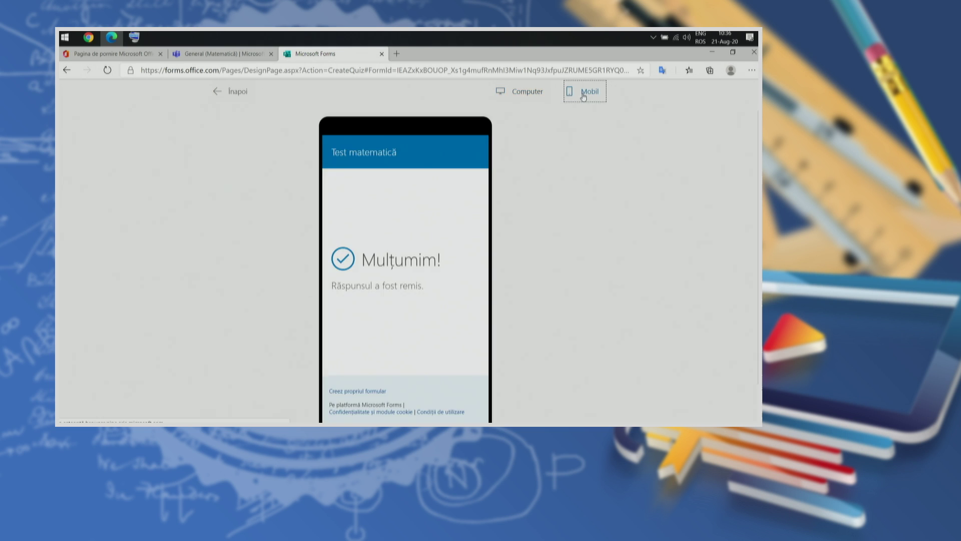
{"action": "key", "text": "Left"}
{"action": "key", "text": "Right"}
{"action": "left_click", "coordinate": [232, 93]}
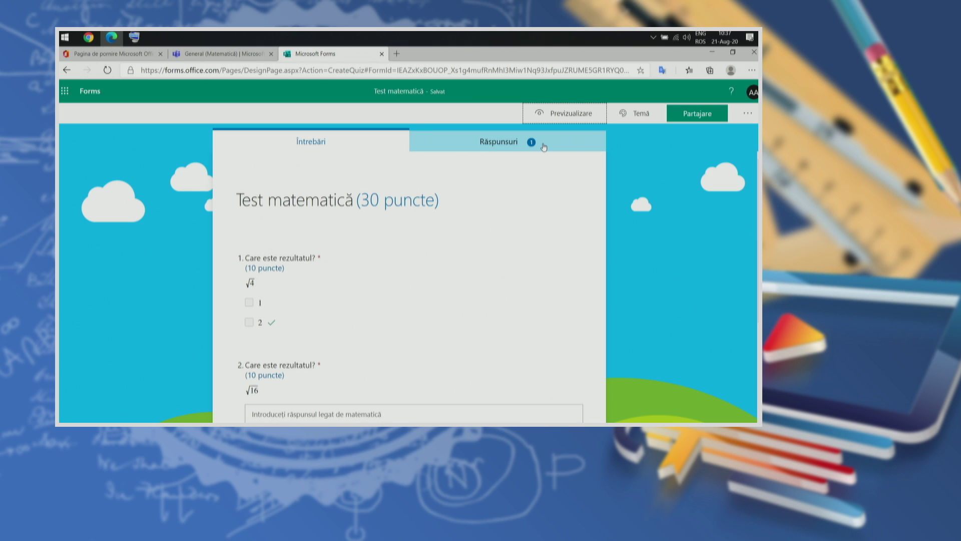
Step: Open the Răspunsuri summary and highlight its 1 response, average score 20 and Activ status
{"action": "left_click", "coordinate": [545, 147]}
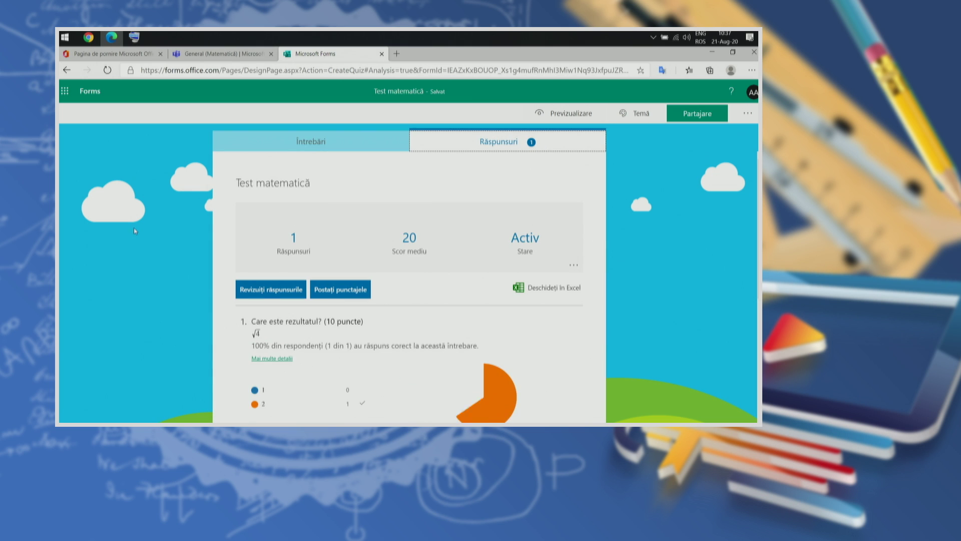
{"action": "left_click_drag", "start_coordinate": [289, 242], "coordinate": [540, 252]}
{"action": "left_click", "coordinate": [623, 226]}
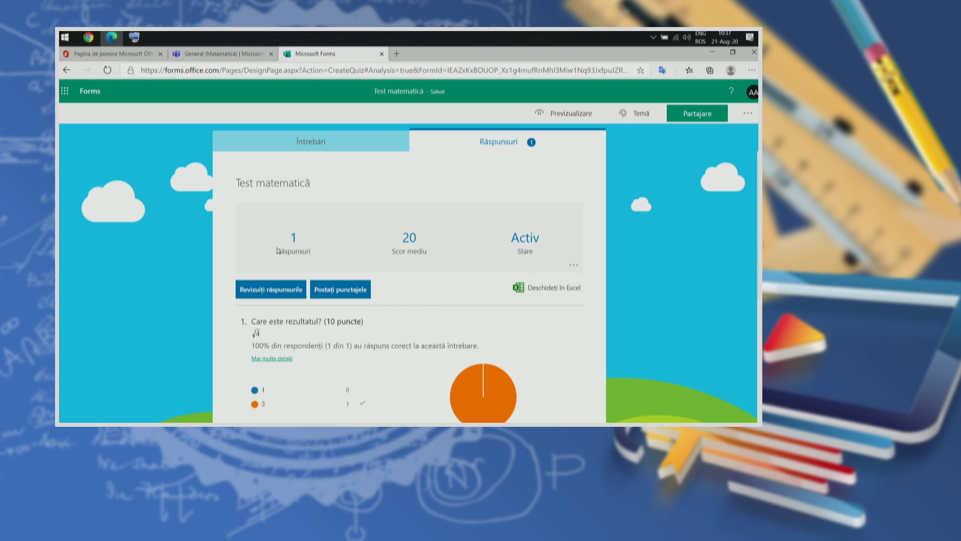
{"action": "left_click_drag", "start_coordinate": [315, 255], "coordinate": [283, 235]}
{"action": "left_click", "coordinate": [352, 246]}
{"action": "left_click_drag", "start_coordinate": [424, 252], "coordinate": [404, 232]}
{"action": "left_click", "coordinate": [412, 237]}
{"action": "double_click", "coordinate": [525, 238]}
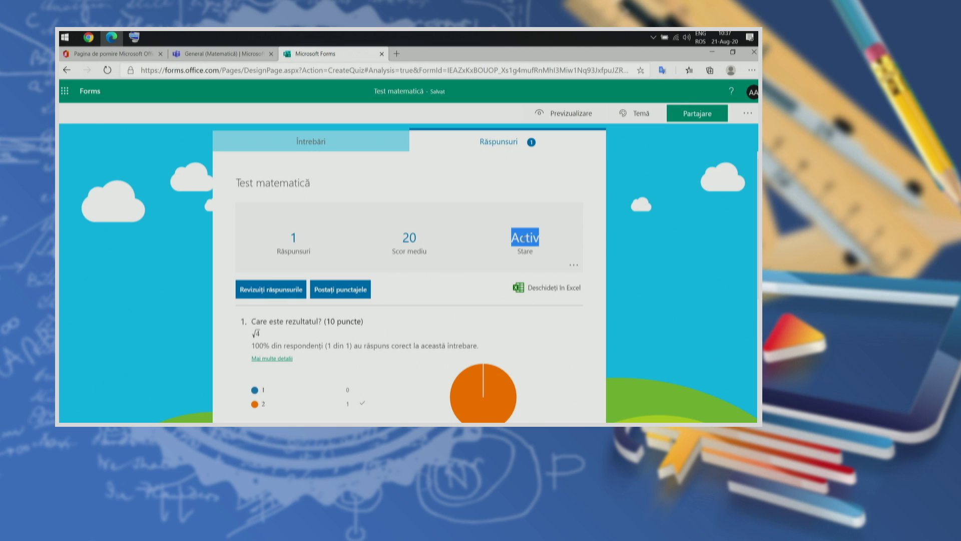
{"action": "left_click", "coordinate": [658, 243]}
Step: Scroll through the per-question charts and open the per-respondent answer review
{"action": "scroll", "coordinate": [659, 243], "scroll_direction": "down", "scroll_amount": 4}
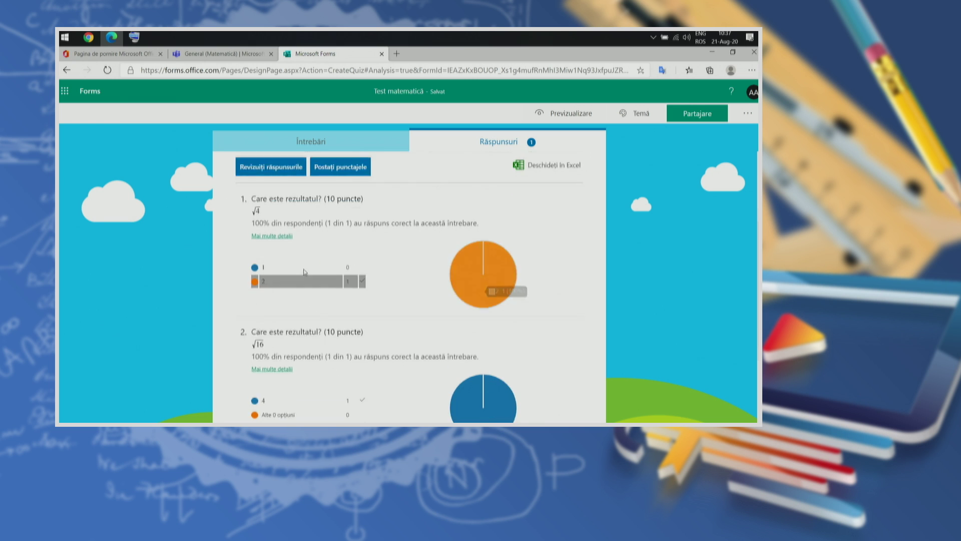
{"action": "scroll", "coordinate": [311, 253], "scroll_direction": "up", "scroll_amount": 2}
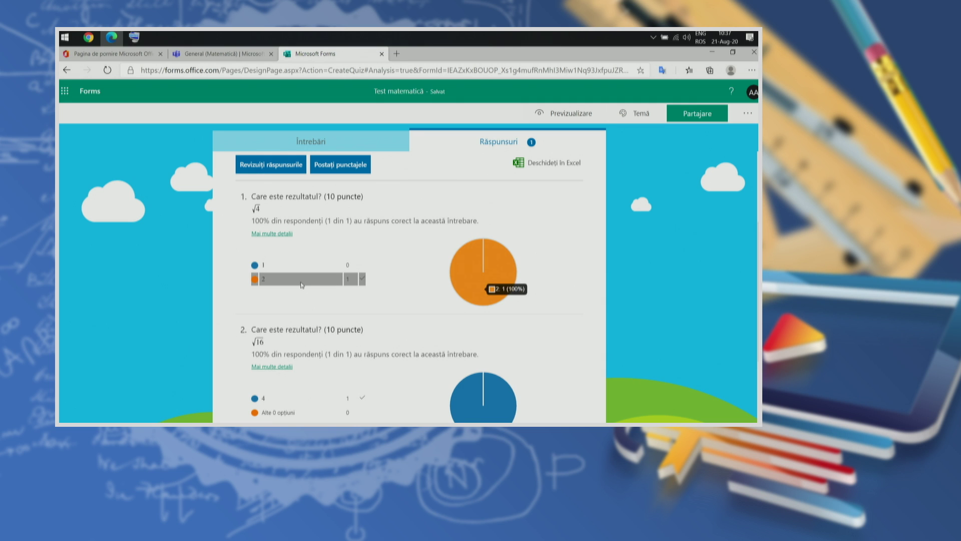
{"action": "scroll", "coordinate": [302, 285], "scroll_direction": "down", "scroll_amount": 2}
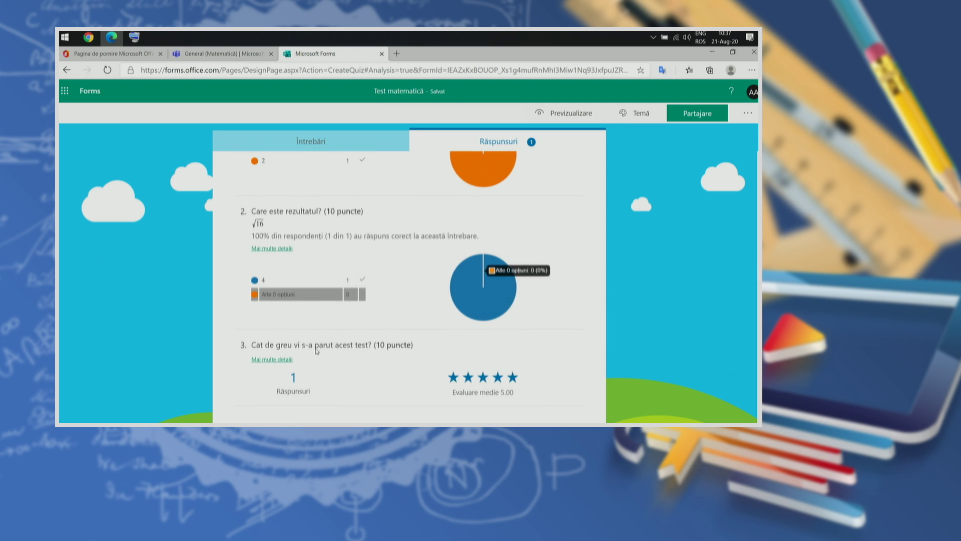
{"action": "scroll", "coordinate": [334, 383], "scroll_direction": "up", "scroll_amount": 6}
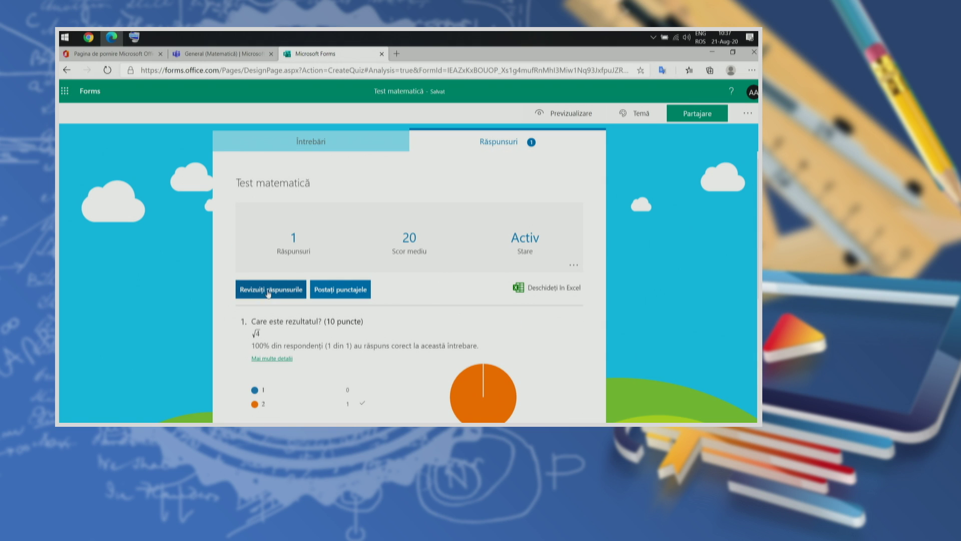
{"action": "left_click", "coordinate": [269, 290]}
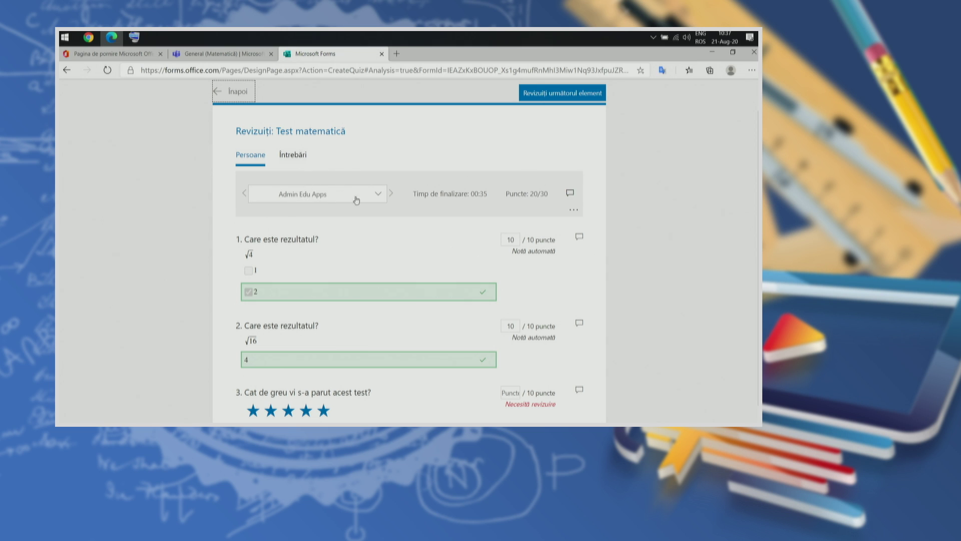
Step: Check the respondent list and highlight the completion time and 20/30 points
{"action": "left_click", "coordinate": [337, 196]}
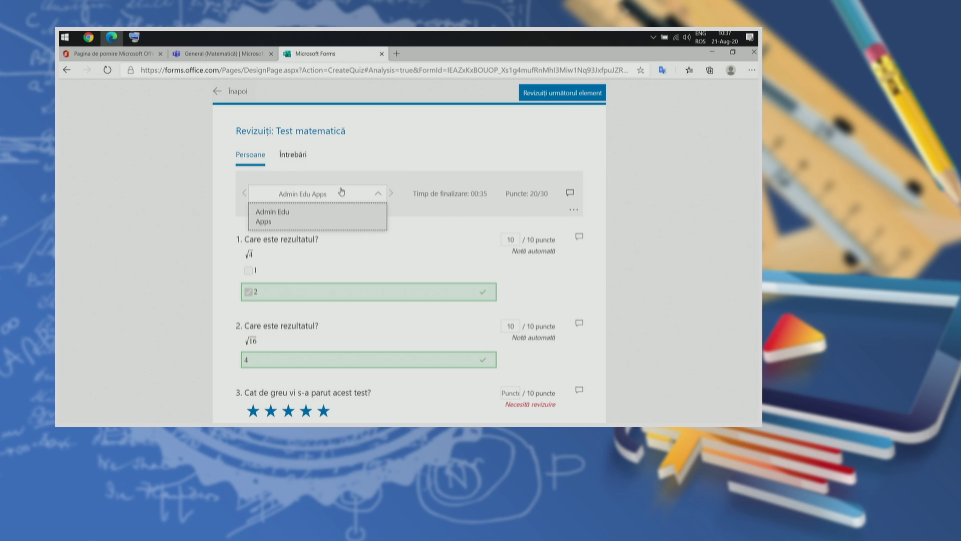
{"action": "left_click", "coordinate": [638, 182]}
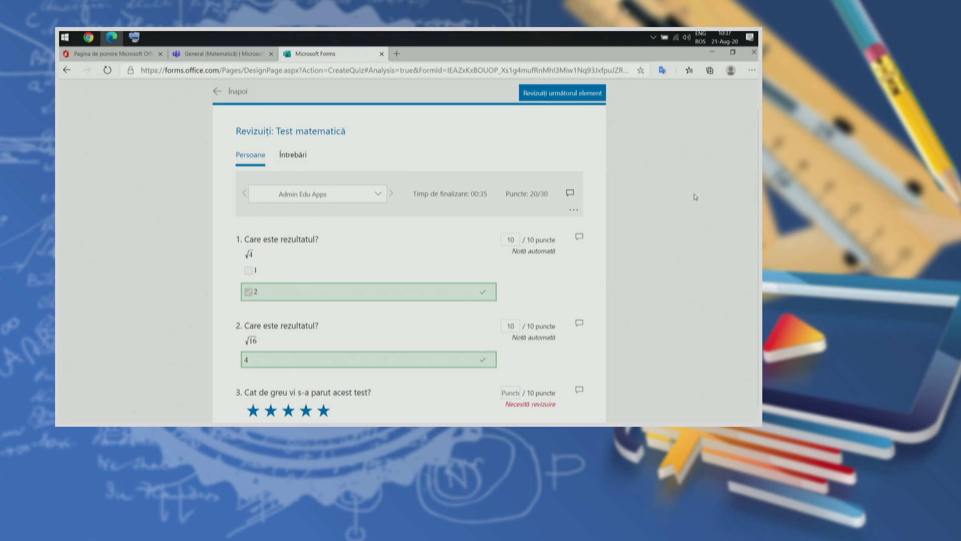
{"action": "scroll", "coordinate": [687, 191], "scroll_direction": "down", "scroll_amount": 1}
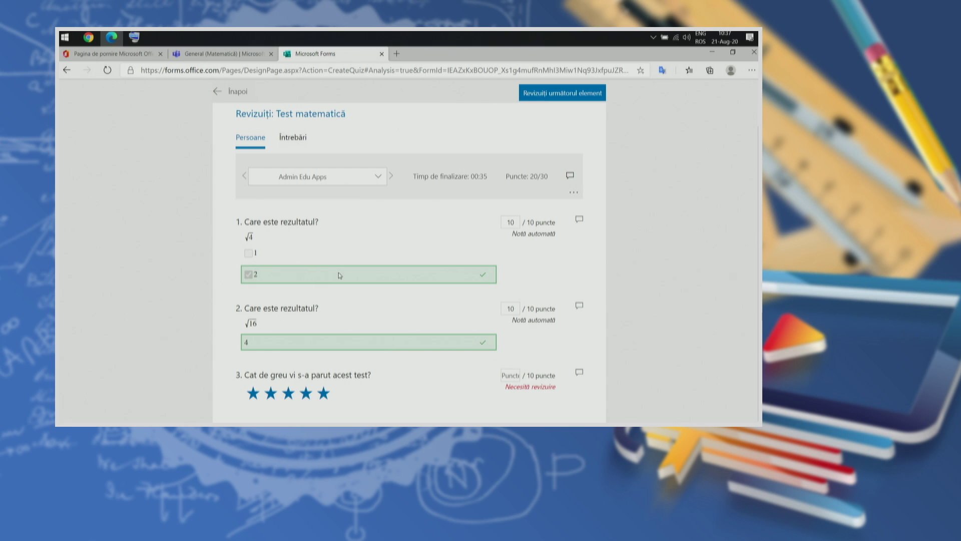
{"action": "left_click_drag", "start_coordinate": [415, 176], "coordinate": [548, 178]}
{"action": "left_click", "coordinate": [640, 239]}
Step: Show the review of answers for questions 2 and 3, then go back to the summary
{"action": "scroll", "coordinate": [653, 241], "scroll_direction": "up", "scroll_amount": 1}
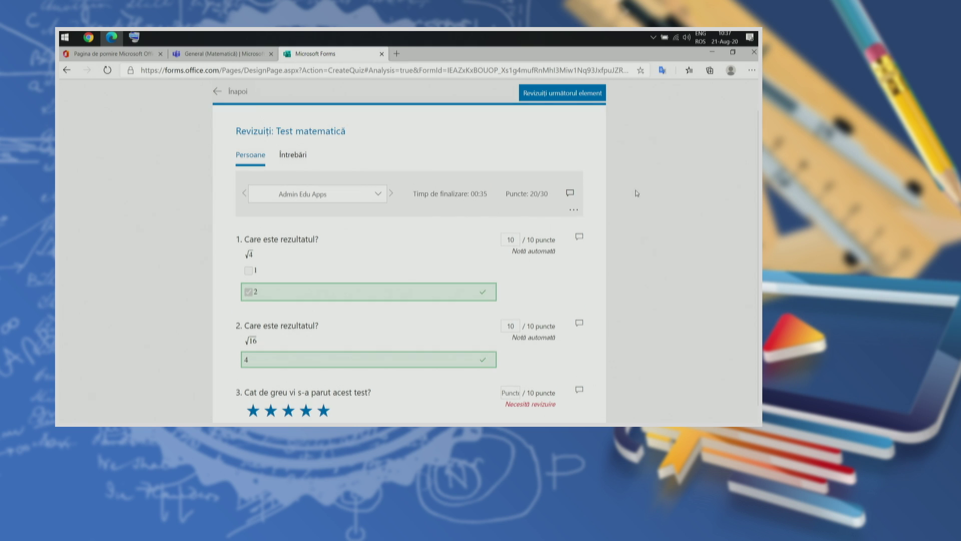
{"action": "left_click", "coordinate": [374, 197]}
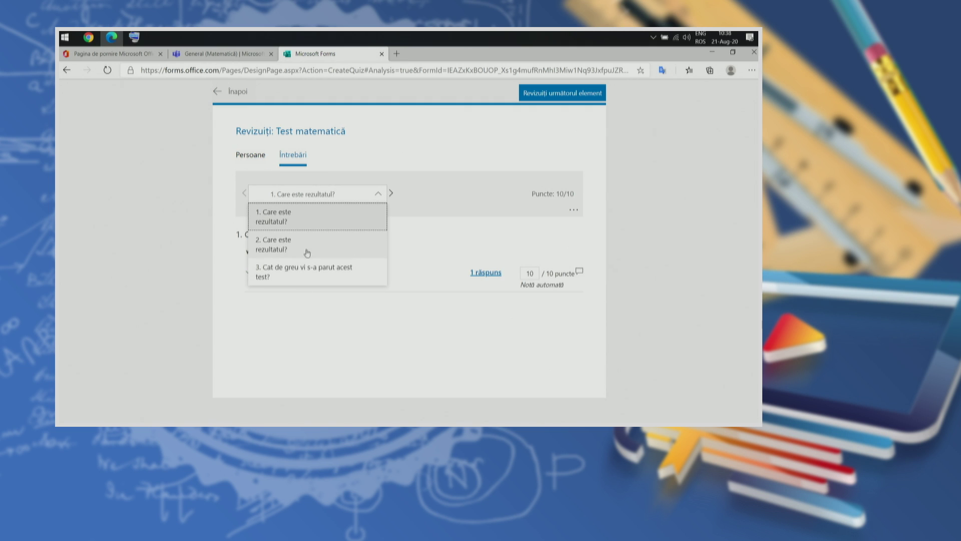
{"action": "left_click", "coordinate": [295, 247]}
{"action": "left_click", "coordinate": [316, 193]}
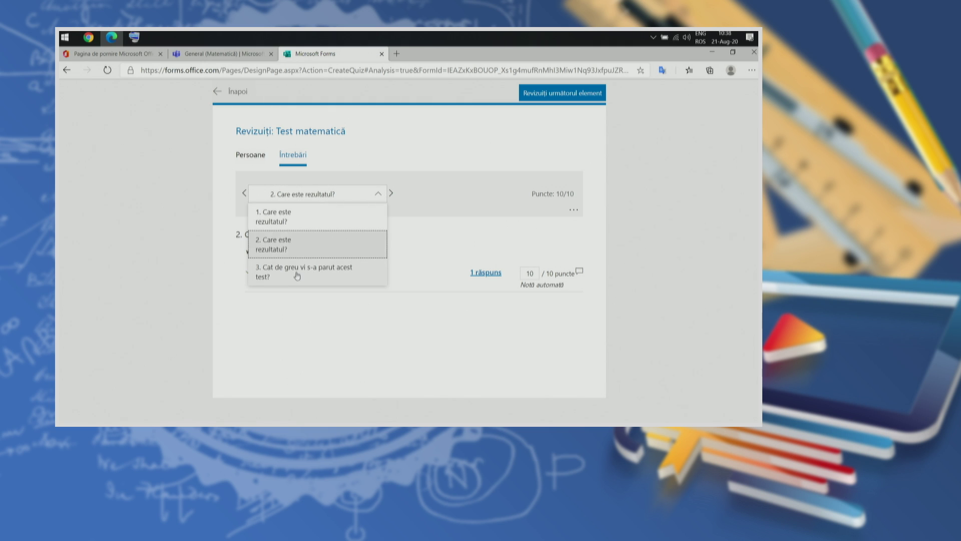
{"action": "left_click", "coordinate": [297, 274]}
{"action": "left_click", "coordinate": [648, 272]}
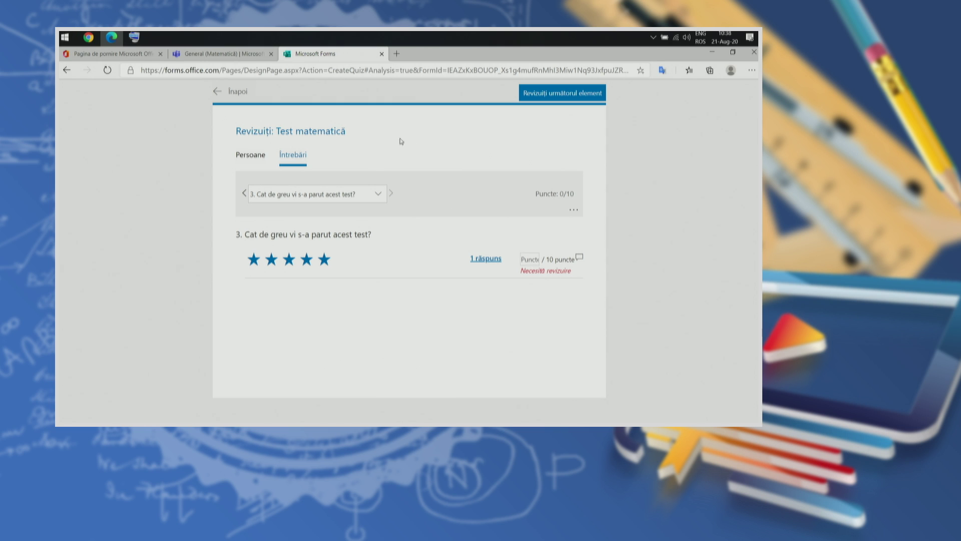
{"action": "left_click", "coordinate": [234, 93]}
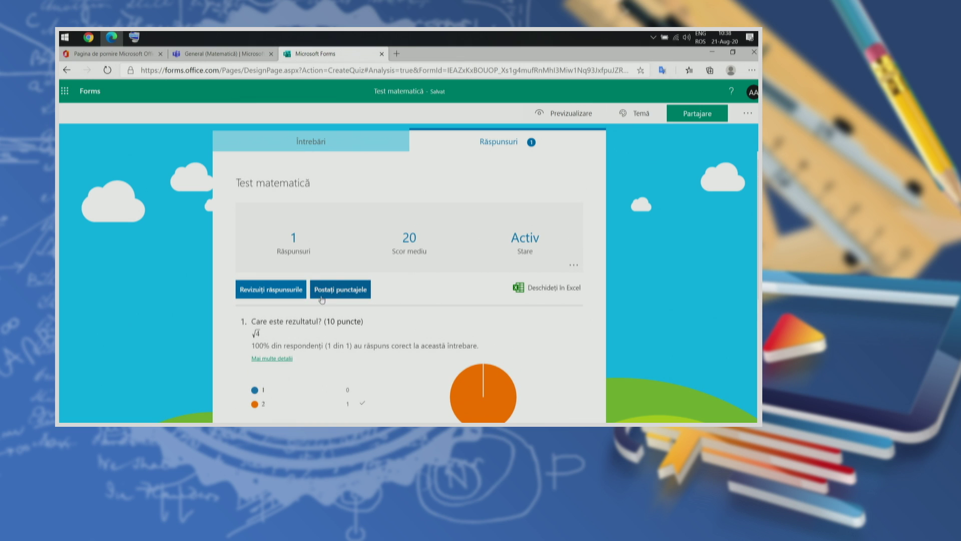
{"action": "left_click", "coordinate": [340, 293]}
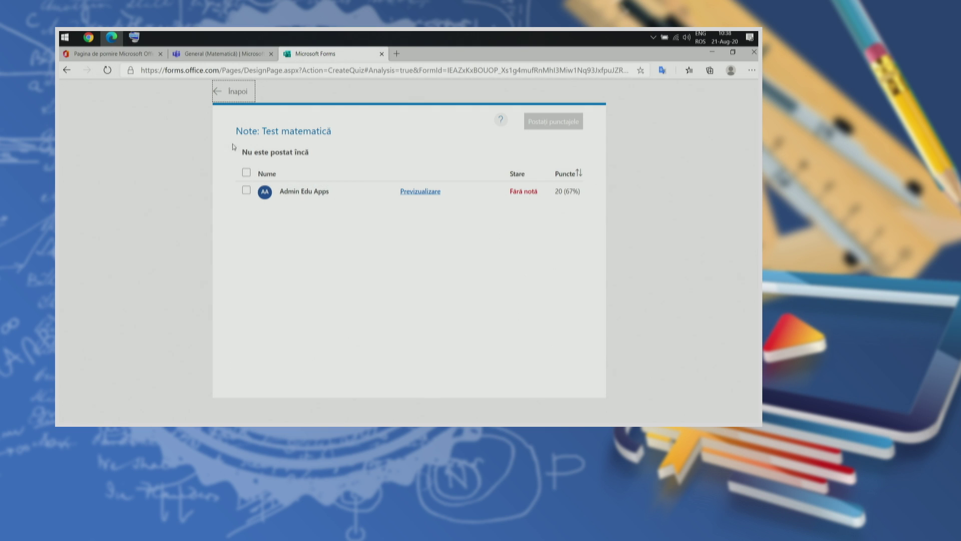
{"action": "left_click", "coordinate": [246, 172]}
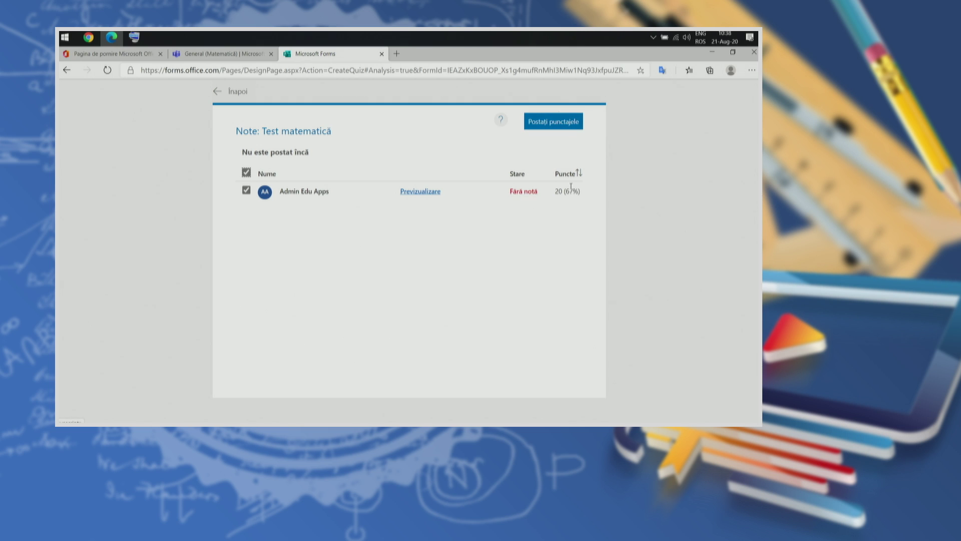
{"action": "left_click", "coordinate": [231, 91]}
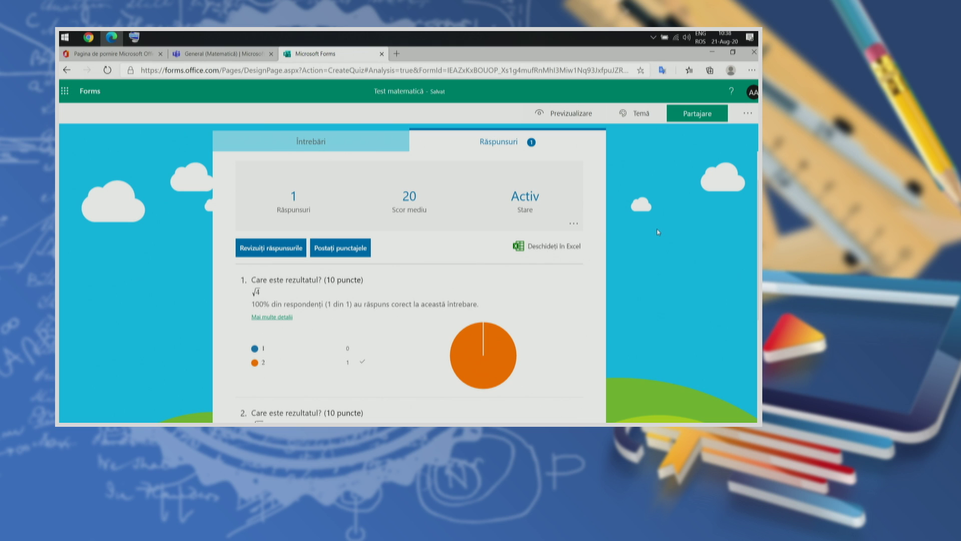
Step: Open the summary's Mai multe opțiuni menu and choose to print the responses summary
{"action": "scroll", "coordinate": [659, 228], "scroll_direction": "up", "scroll_amount": 1}
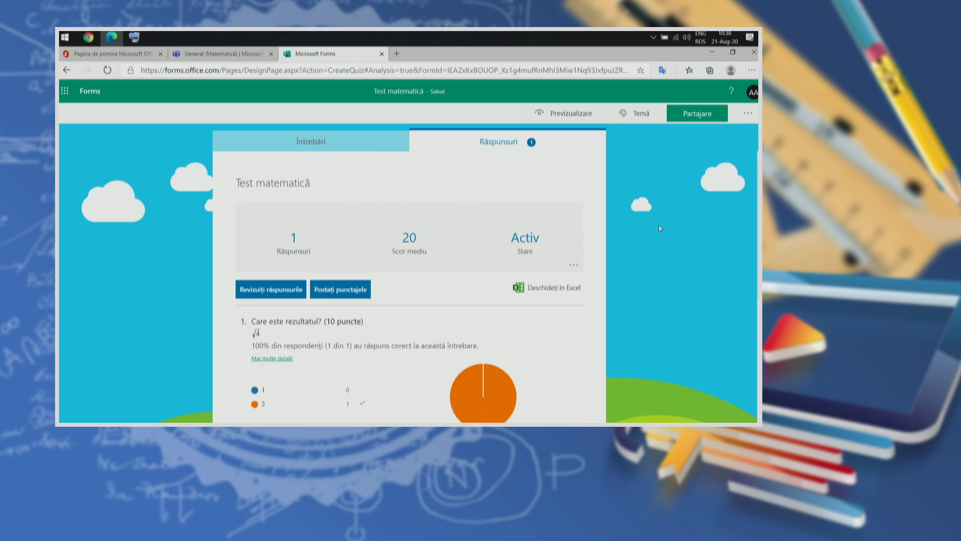
{"action": "scroll", "coordinate": [659, 228], "scroll_direction": "down", "scroll_amount": 1}
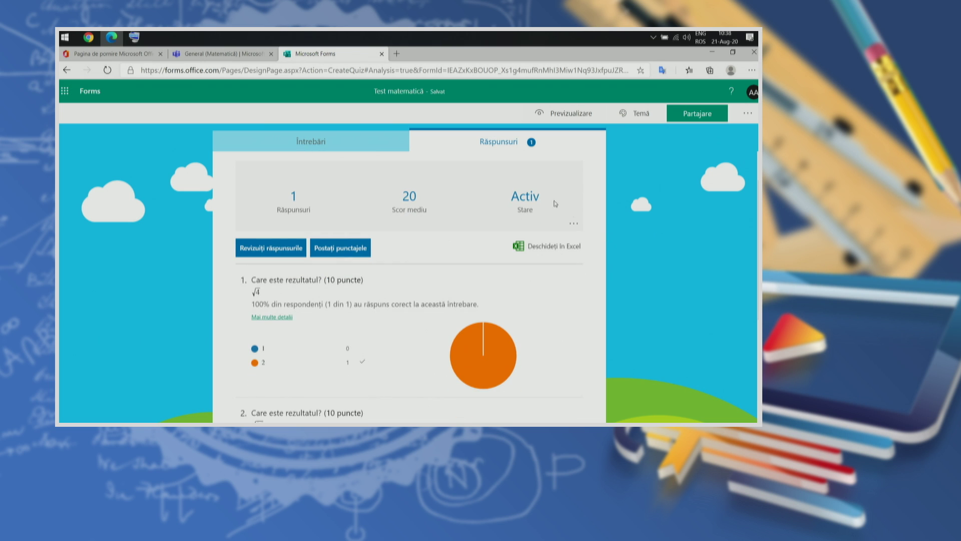
{"action": "left_click", "coordinate": [576, 226]}
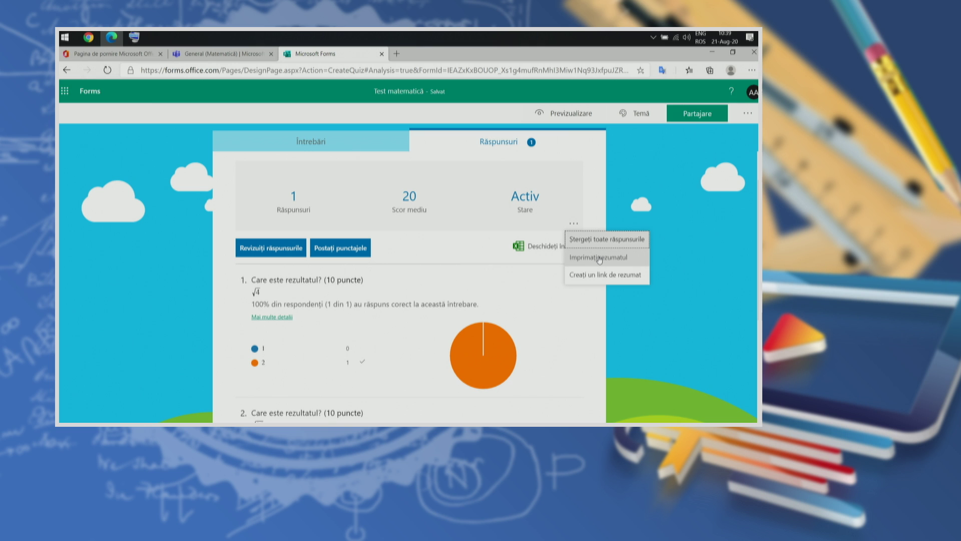
{"action": "left_click", "coordinate": [600, 258]}
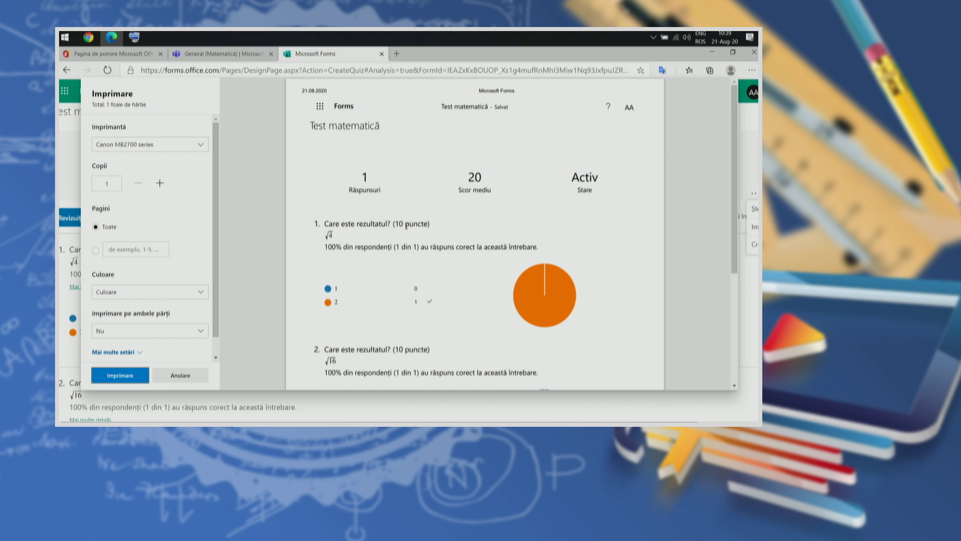
Step: Cancel printing the responses summary and reopen its options menu
{"action": "scroll", "coordinate": [436, 234], "scroll_direction": "down", "scroll_amount": 3}
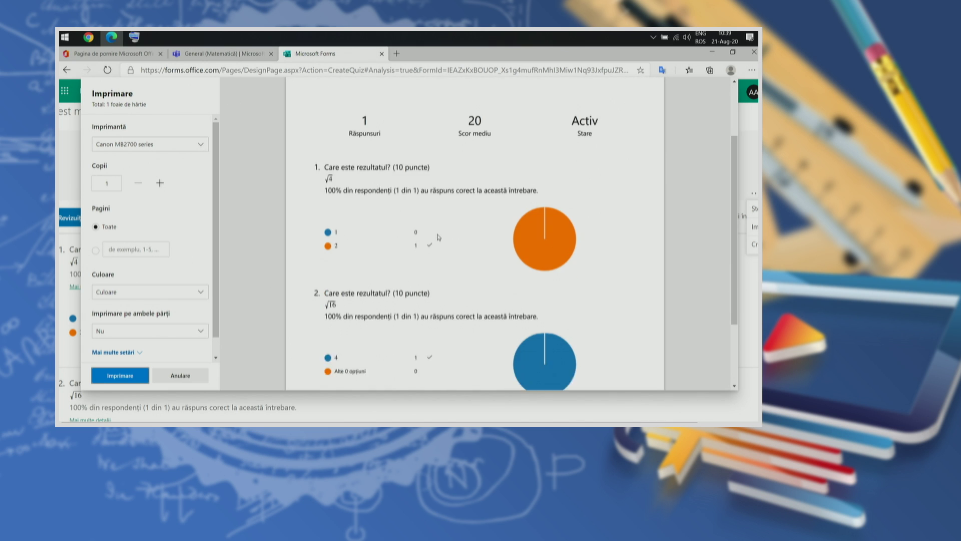
{"action": "scroll", "coordinate": [441, 248], "scroll_direction": "up", "scroll_amount": 4}
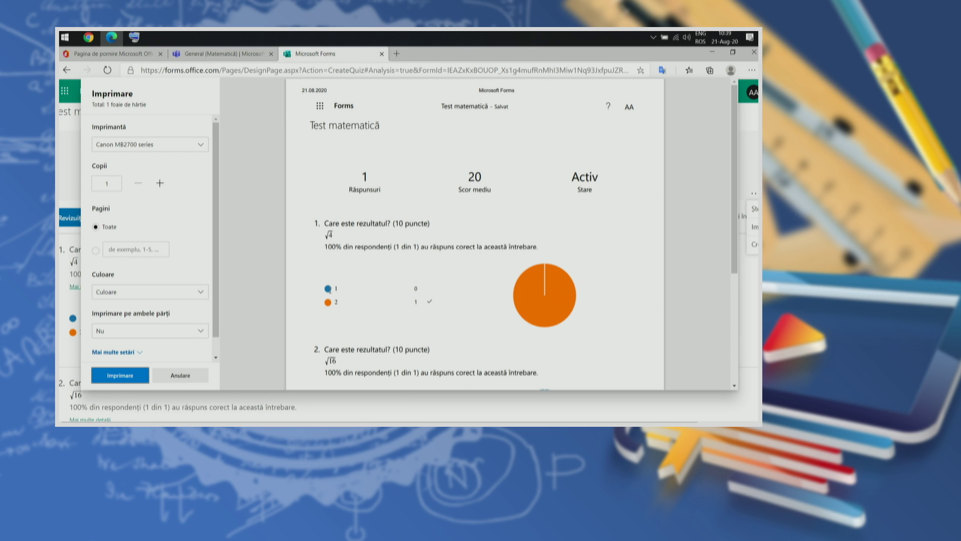
{"action": "left_click", "coordinate": [180, 376]}
{"action": "left_click", "coordinate": [540, 195]}
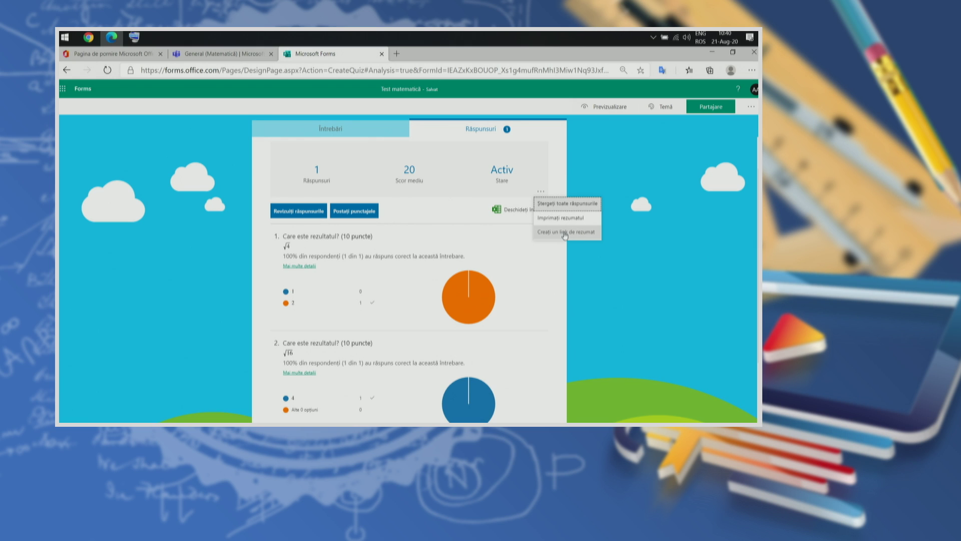
Step: Create and select a summary share link, then open a new InPrivate window
{"action": "left_click", "coordinate": [567, 231]}
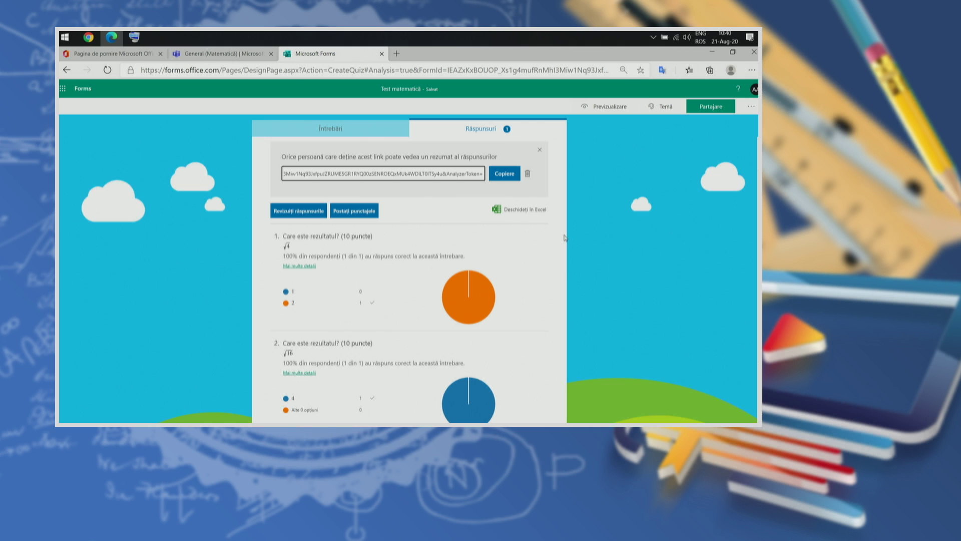
{"action": "left_click", "coordinate": [453, 173]}
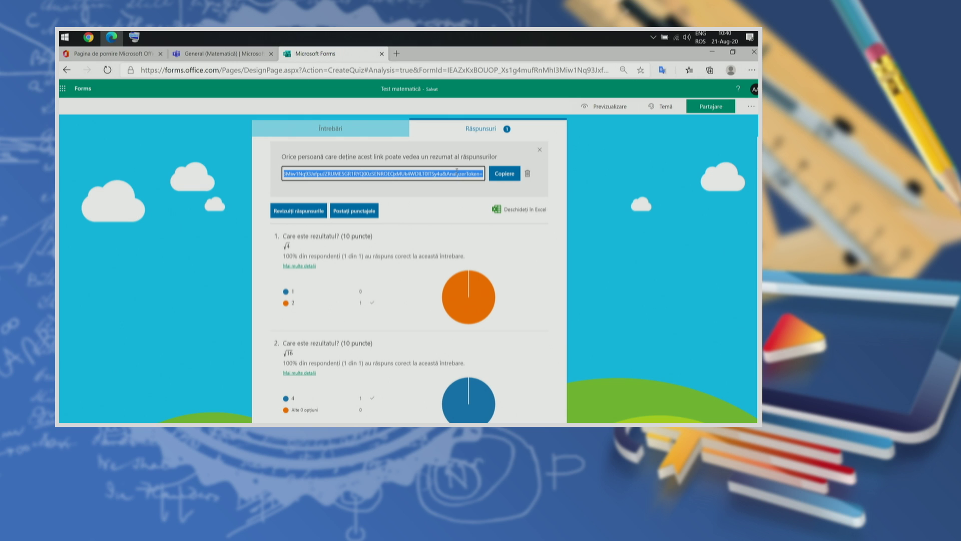
{"action": "left_click", "coordinate": [751, 71]}
{"action": "left_click", "coordinate": [674, 115]}
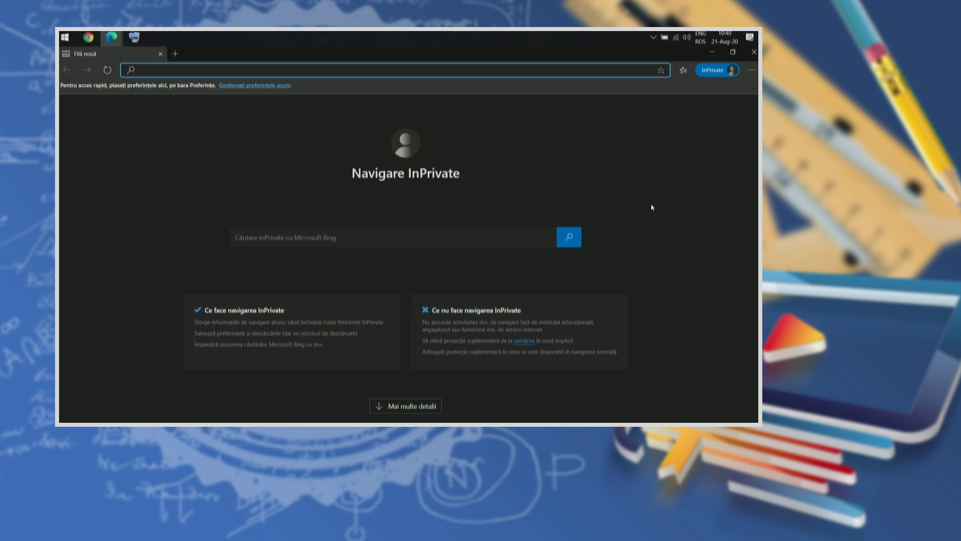
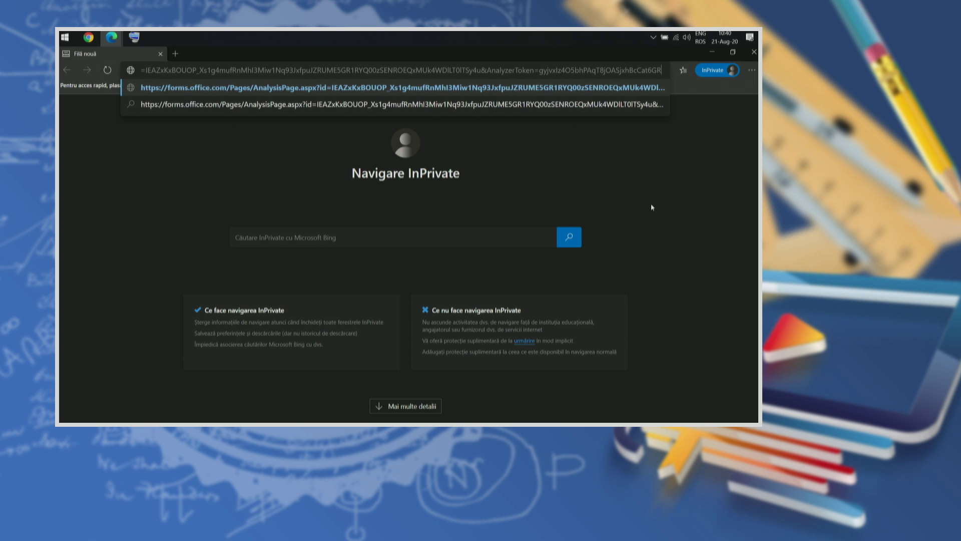
Step: Paste the summary link into the InPrivate address bar and load the results page
{"action": "key", "text": "Return"}
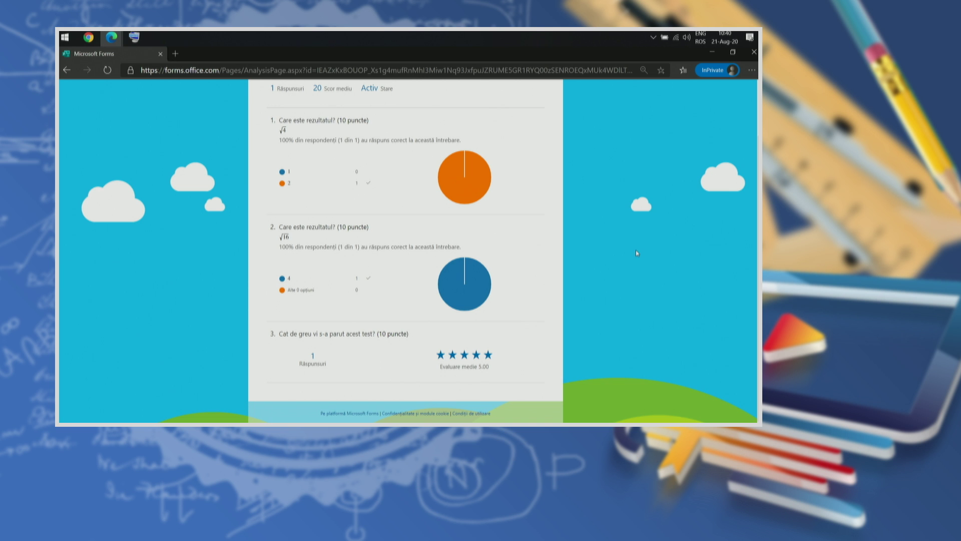
{"action": "scroll", "coordinate": [637, 252], "scroll_direction": "up", "scroll_amount": 2}
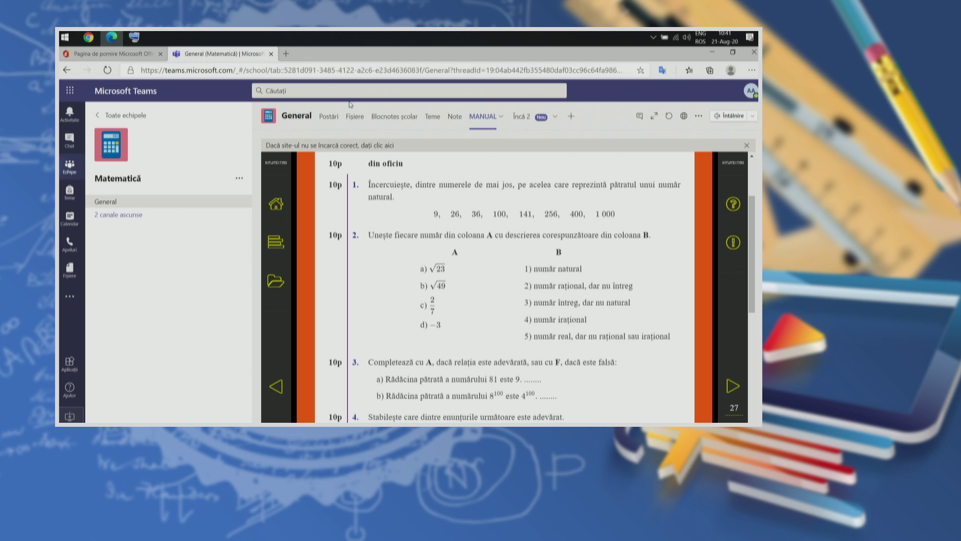
Step: From the Teme tab, create a Test assignment using the Test matematică quiz
{"action": "left_click", "coordinate": [437, 128]}
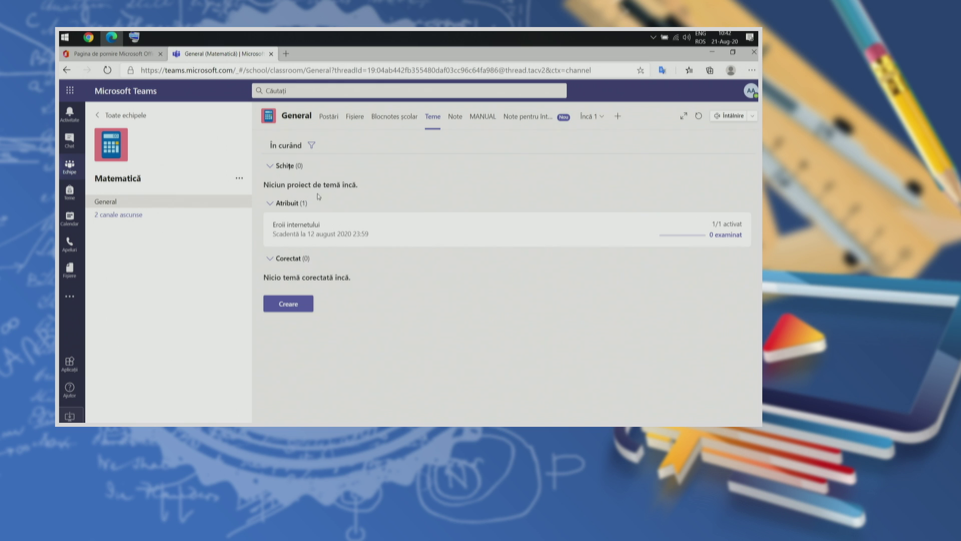
{"action": "left_click", "coordinate": [288, 304]}
{"action": "left_click", "coordinate": [297, 268]}
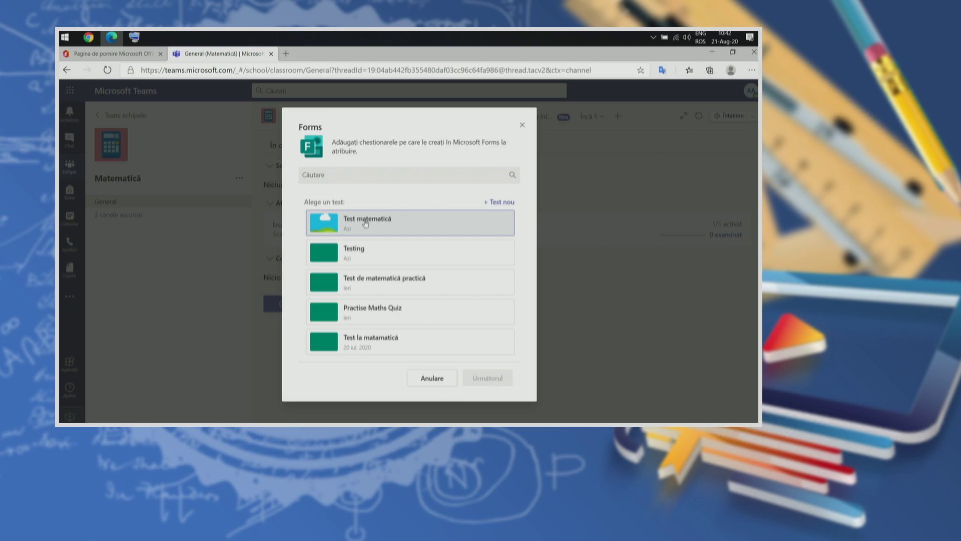
{"action": "left_click", "coordinate": [367, 223]}
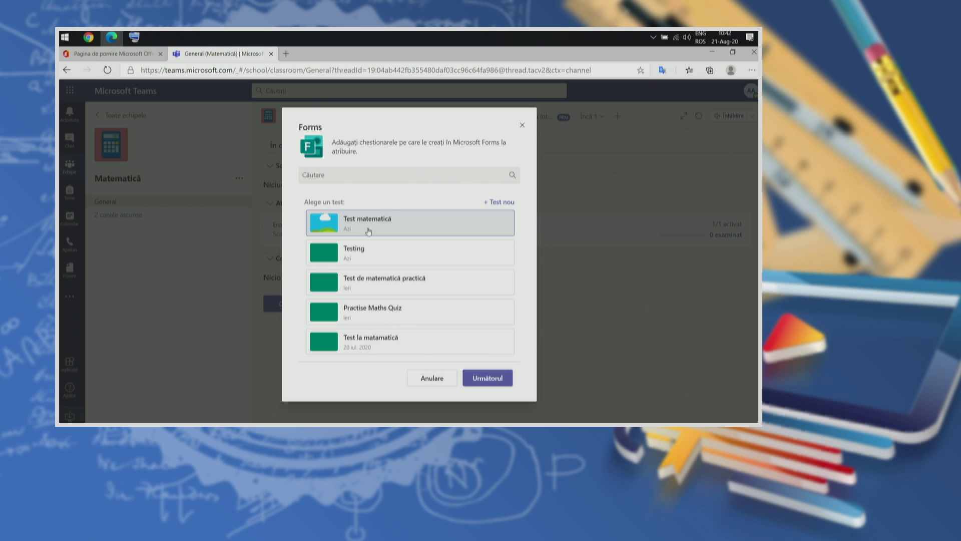
{"action": "left_click", "coordinate": [488, 377]}
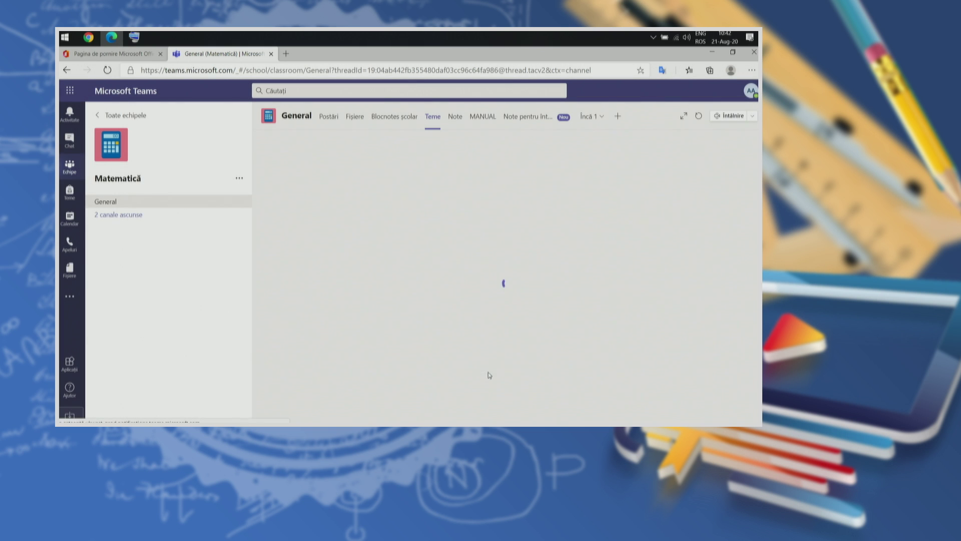
Step: Check the Test matematică assignment's title, points and due date of 22 Aug 2020, 23:59
{"action": "left_click", "coordinate": [365, 199]}
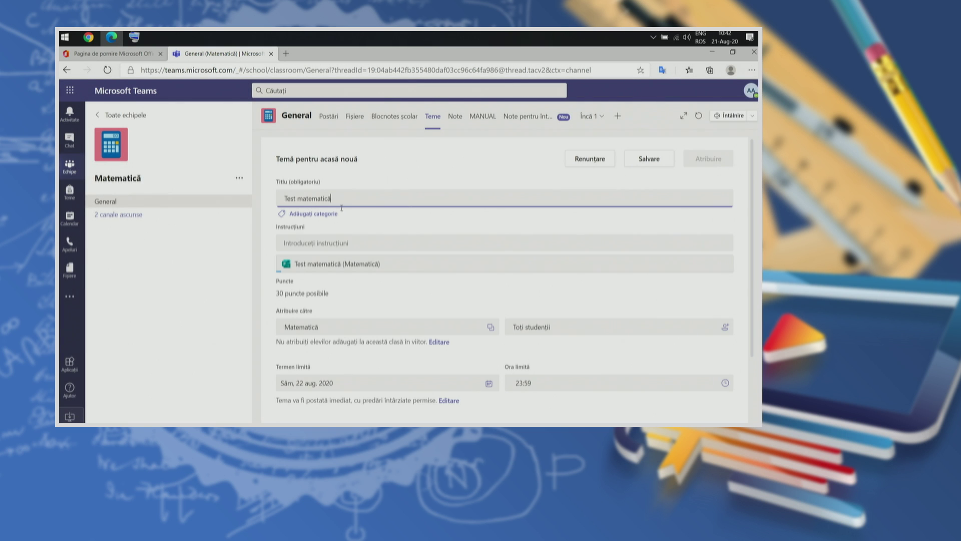
{"action": "scroll", "coordinate": [412, 243], "scroll_direction": "down", "scroll_amount": 1}
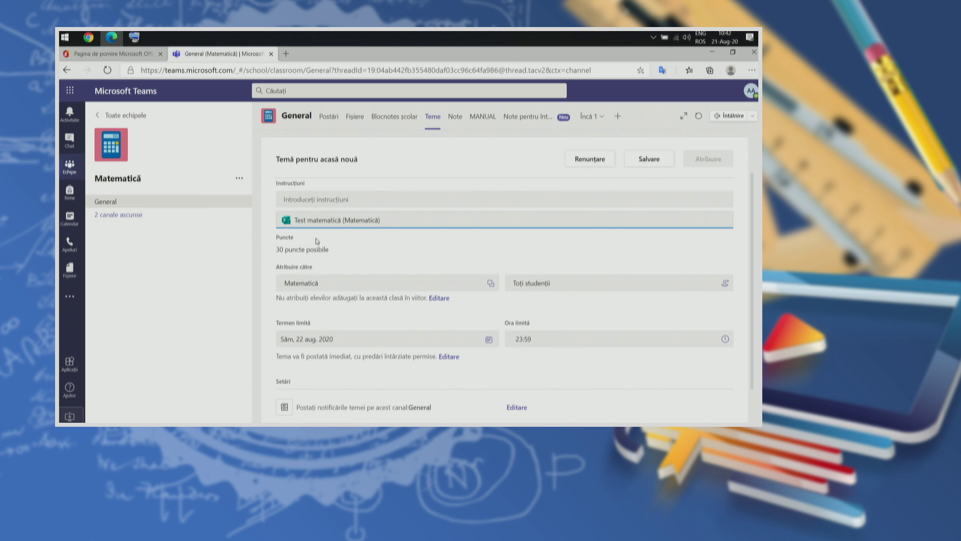
{"action": "scroll", "coordinate": [370, 264], "scroll_direction": "down", "scroll_amount": 1}
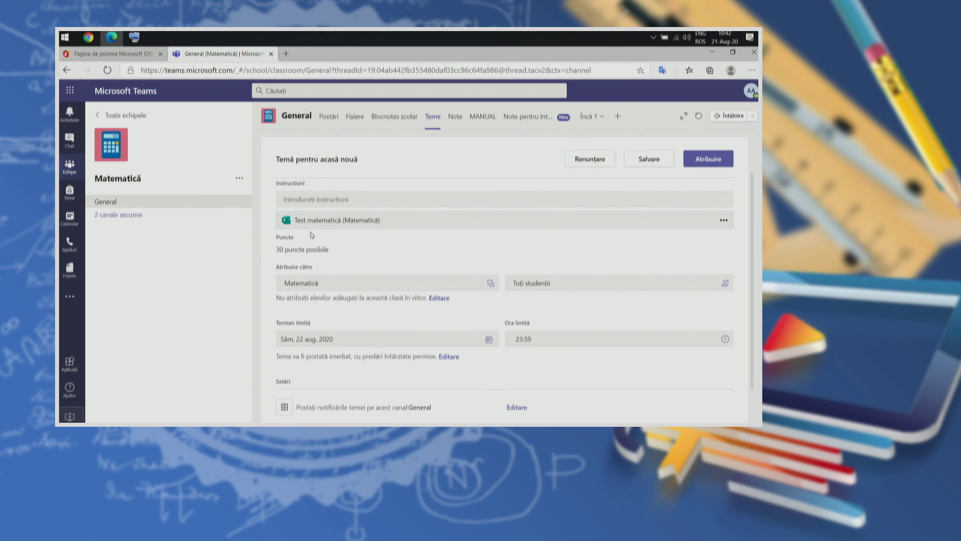
{"action": "scroll", "coordinate": [345, 244], "scroll_direction": "up", "scroll_amount": 1}
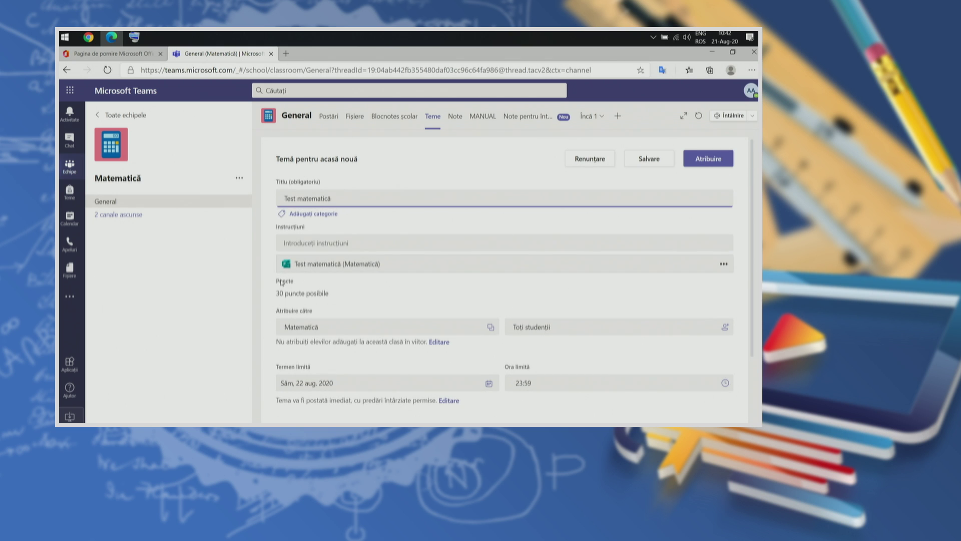
{"action": "left_click_drag", "start_coordinate": [282, 283], "coordinate": [333, 296]}
{"action": "left_click", "coordinate": [318, 287]}
{"action": "scroll", "coordinate": [317, 287], "scroll_direction": "down", "scroll_amount": 1}
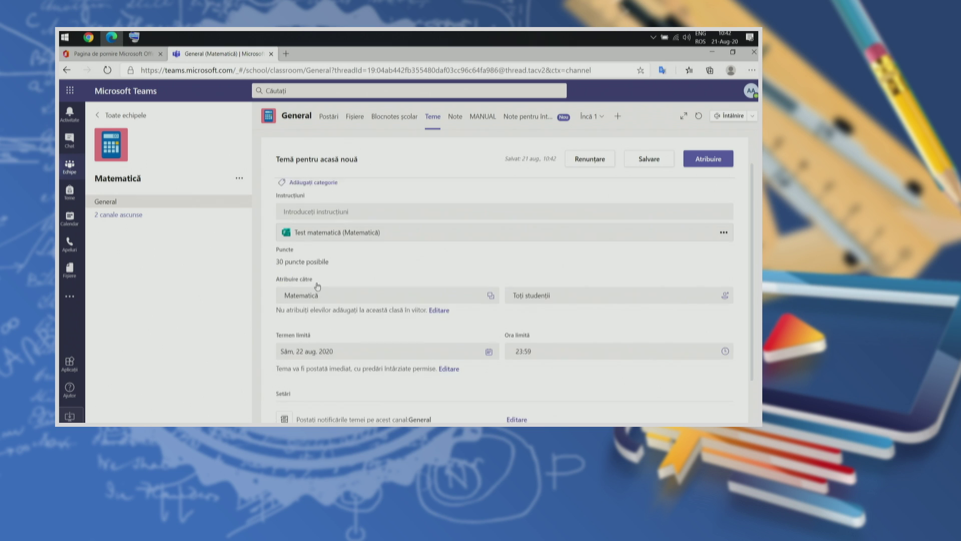
{"action": "scroll", "coordinate": [470, 271], "scroll_direction": "down", "scroll_amount": 1}
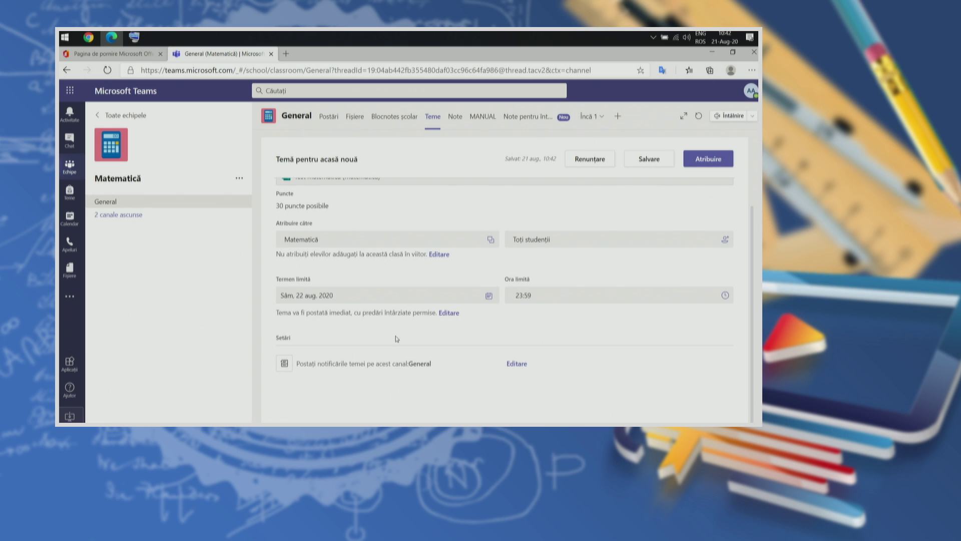
{"action": "scroll", "coordinate": [579, 294], "scroll_direction": "up", "scroll_amount": 1}
{"action": "scroll", "coordinate": [579, 294], "scroll_direction": "up", "scroll_amount": 3}
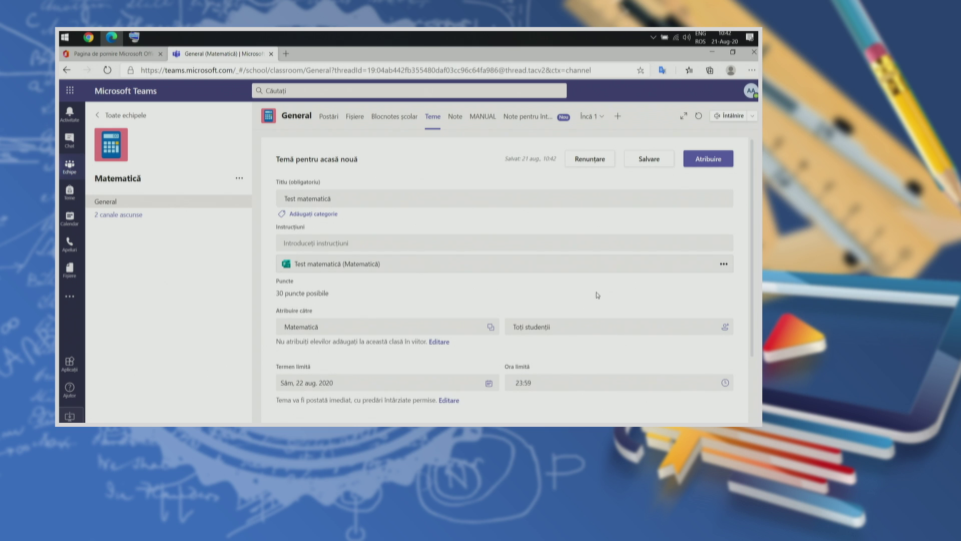
Step: Leave the instructions empty and assign the quiz to all Matematică students
{"action": "left_click", "coordinate": [339, 244]}
{"action": "left_click", "coordinate": [536, 216]}
{"action": "left_click", "coordinate": [708, 159]}
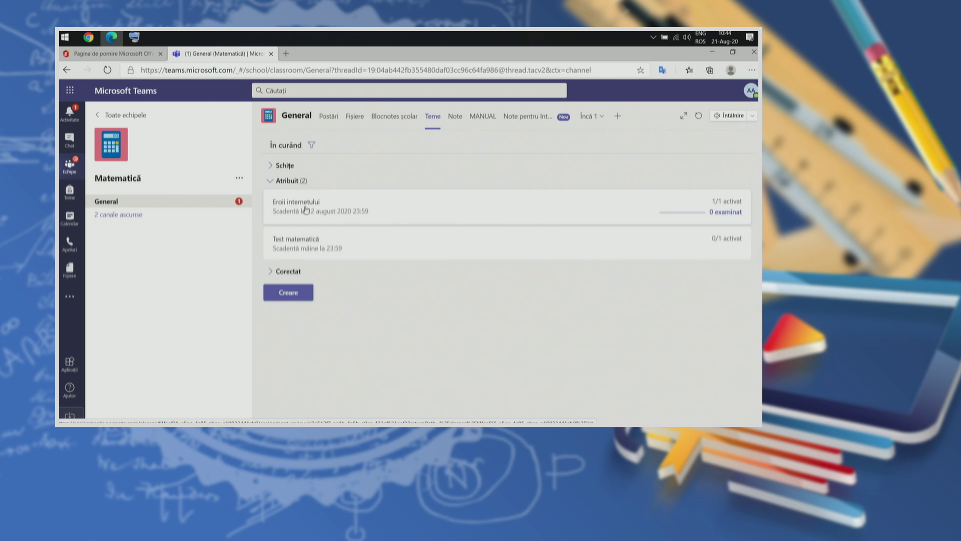
Step: Give Eroii internetului feedback 'Pacat ca ai raspuns mai tarziu, pentru ca a fost fo…', return it, then view Corectate
{"action": "left_click", "coordinate": [306, 217]}
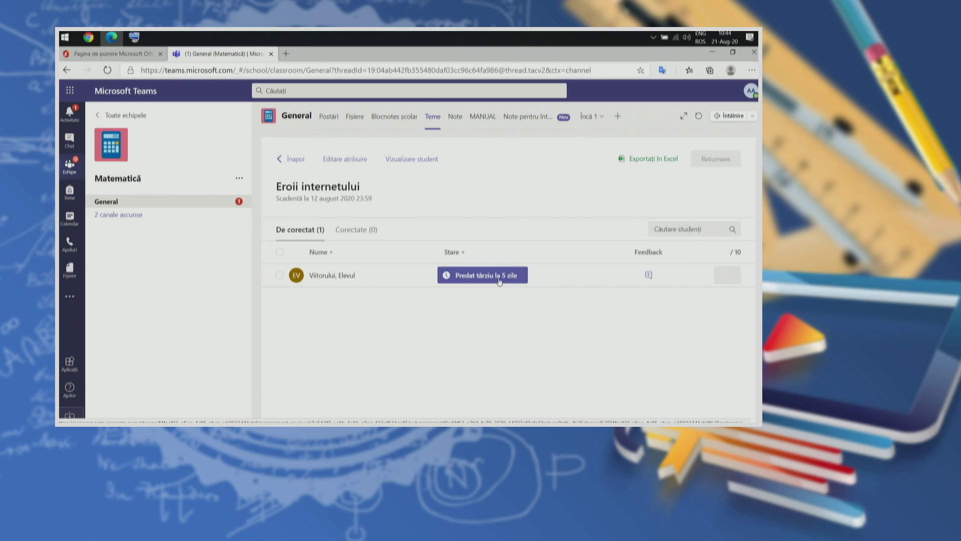
{"action": "left_click", "coordinate": [649, 276]}
{"action": "type", "text": "Pa"}
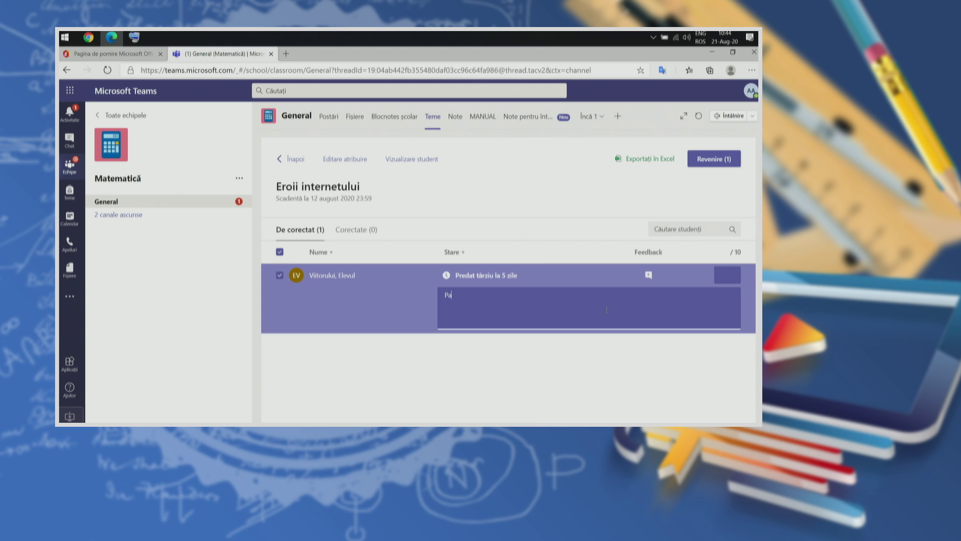
{"action": "type", "text": "cat ca ai raspuns mai tarziu, pentru ca a fost foarte bine."}
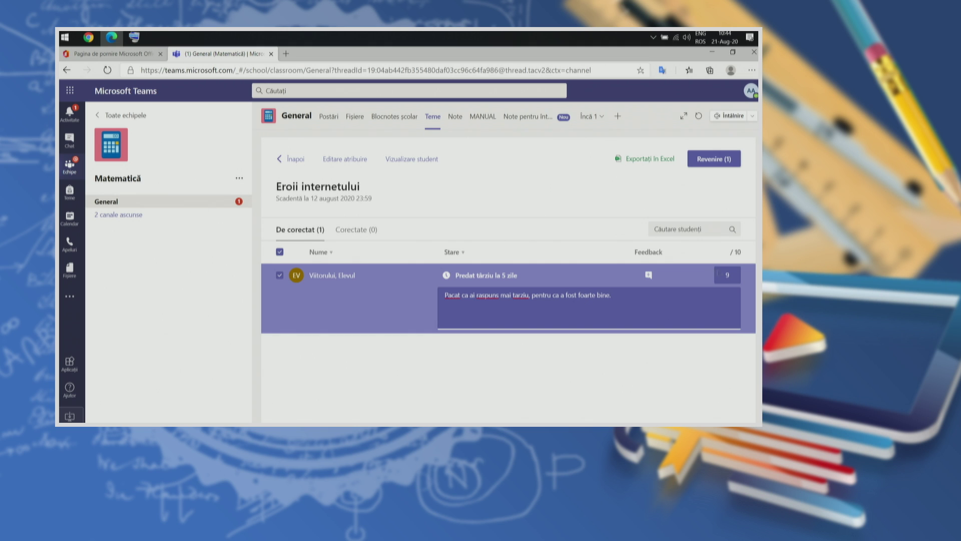
{"action": "left_click", "coordinate": [716, 160]}
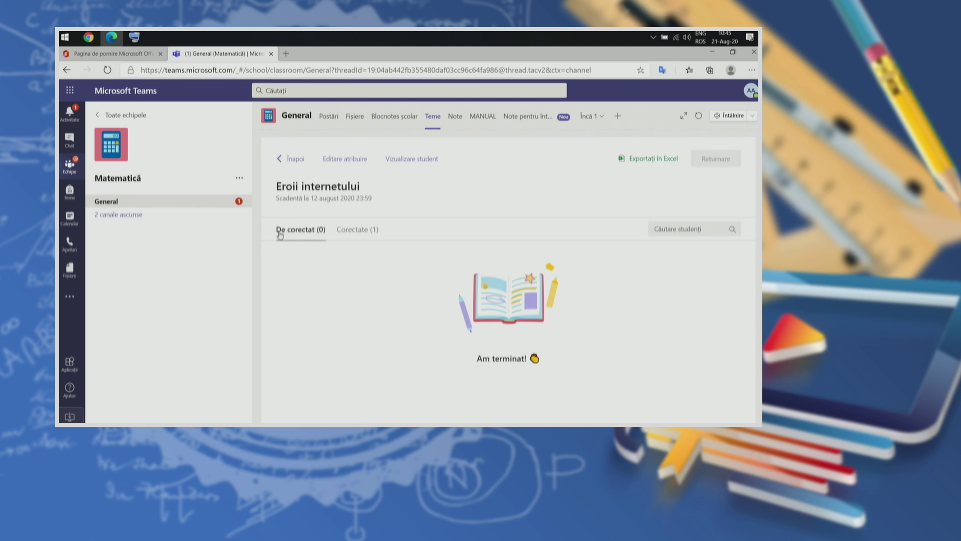
{"action": "left_click", "coordinate": [346, 230]}
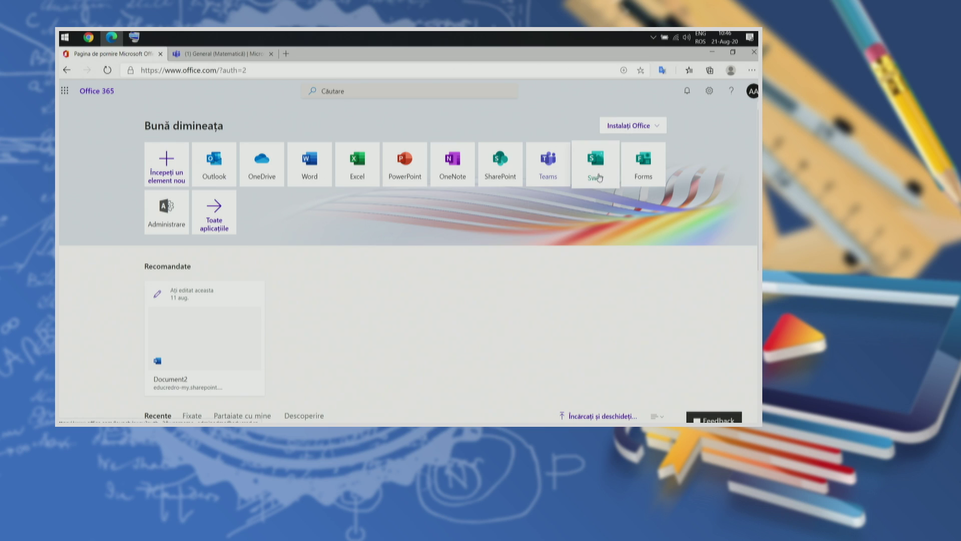
Step: Start a new Sway from the document Introducere in utilizarea Microsoft TEAMS.docx in Downloads
{"action": "left_click", "coordinate": [598, 174]}
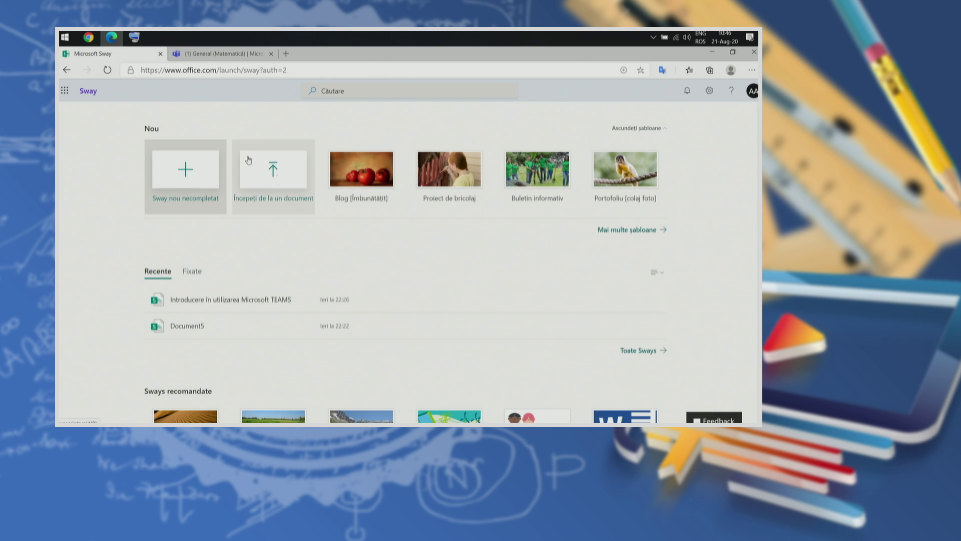
{"action": "left_click", "coordinate": [271, 182]}
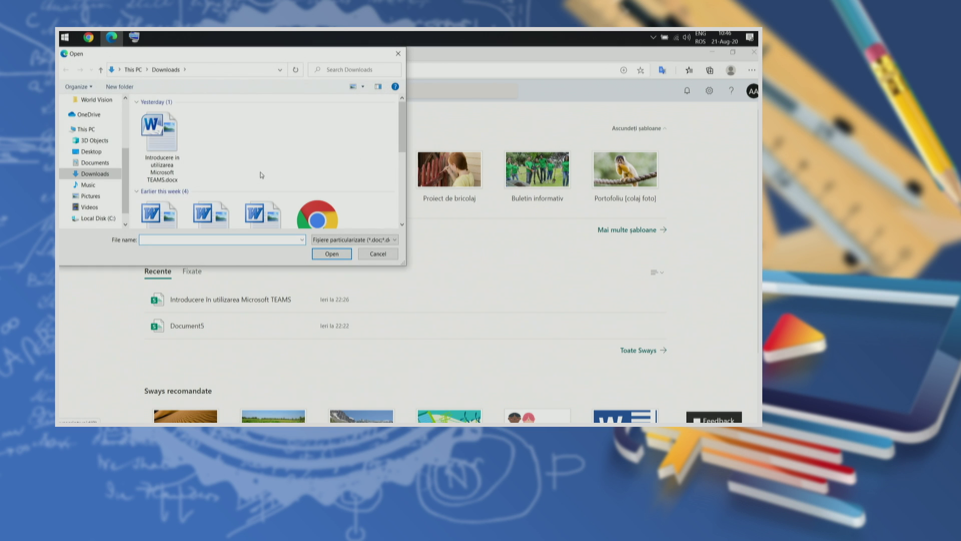
{"action": "left_click", "coordinate": [165, 147]}
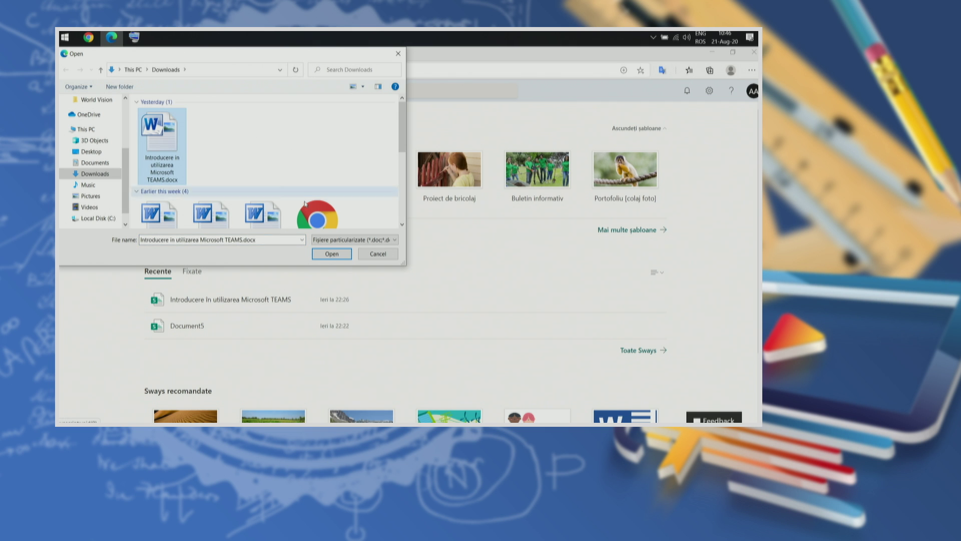
{"action": "left_click", "coordinate": [331, 254]}
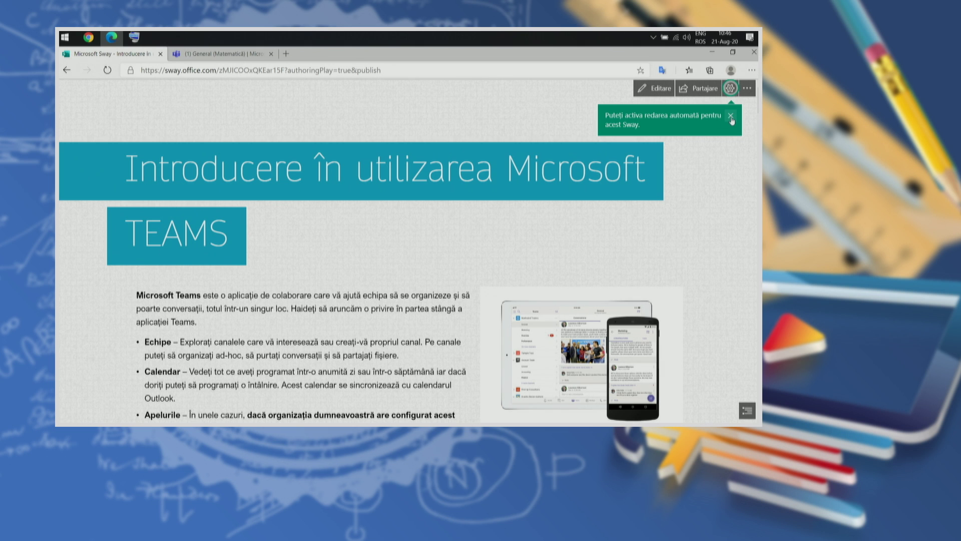
Step: Close the auto-play tip and scroll the Sway down to the 'Cum să vă conectați la Teams' section
{"action": "left_click", "coordinate": [731, 116]}
{"action": "scroll", "coordinate": [726, 228], "scroll_direction": "down", "scroll_amount": 1}
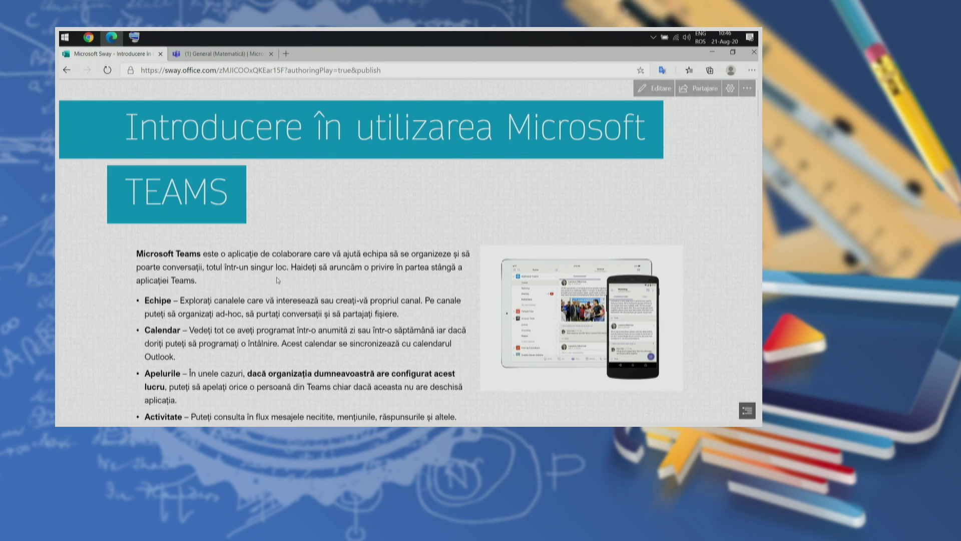
{"action": "scroll", "coordinate": [296, 193], "scroll_direction": "up", "scroll_amount": 1}
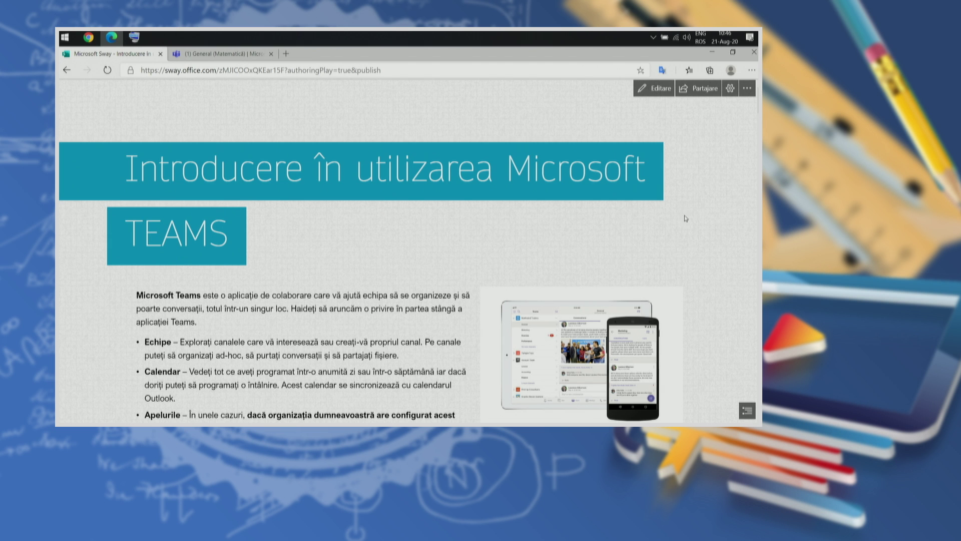
{"action": "scroll", "coordinate": [686, 218], "scroll_direction": "down", "scroll_amount": 2}
{"action": "scroll", "coordinate": [701, 221], "scroll_direction": "up", "scroll_amount": 1}
{"action": "scroll", "coordinate": [721, 221], "scroll_direction": "down", "scroll_amount": 1}
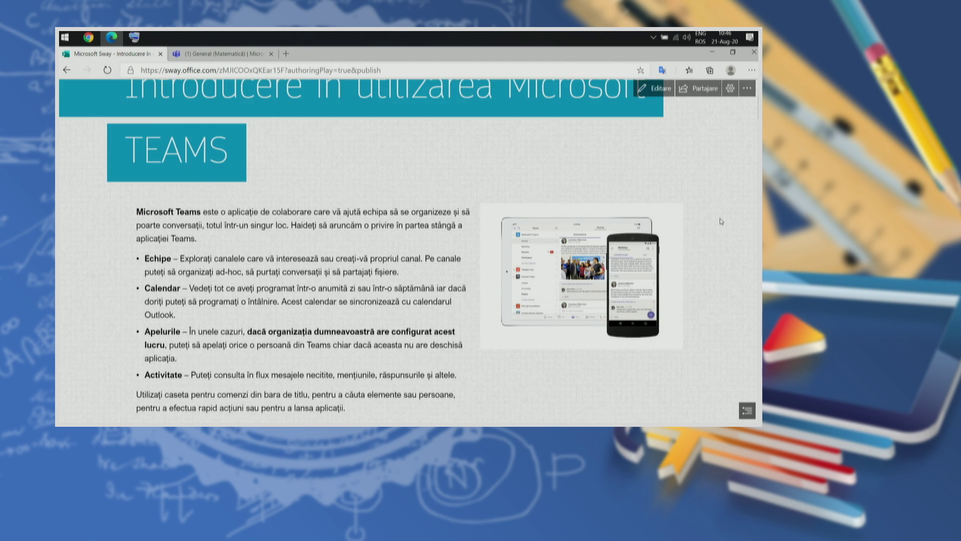
{"action": "scroll", "coordinate": [721, 221], "scroll_direction": "down", "scroll_amount": 10}
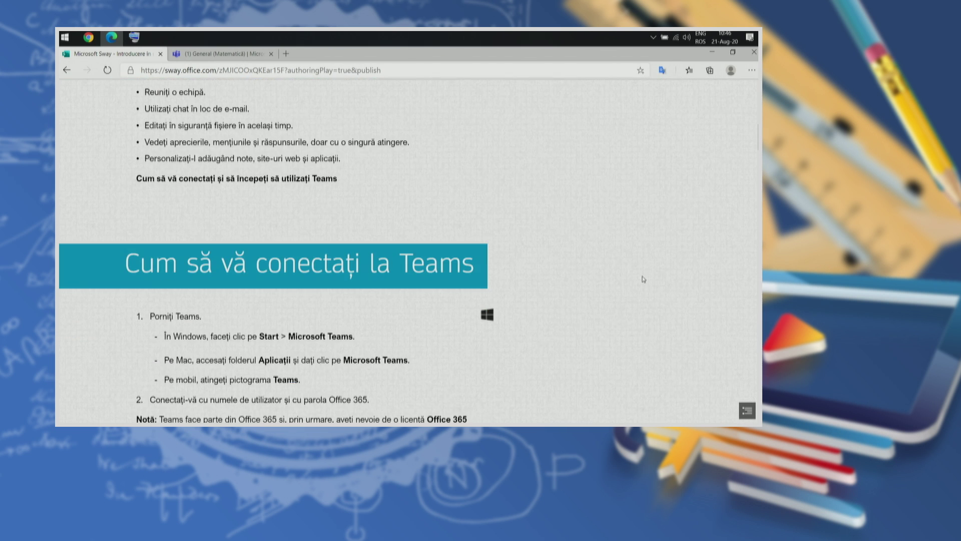
{"action": "scroll", "coordinate": [635, 288], "scroll_direction": "down", "scroll_amount": 1}
{"action": "scroll", "coordinate": [633, 289], "scroll_direction": "down", "scroll_amount": 5}
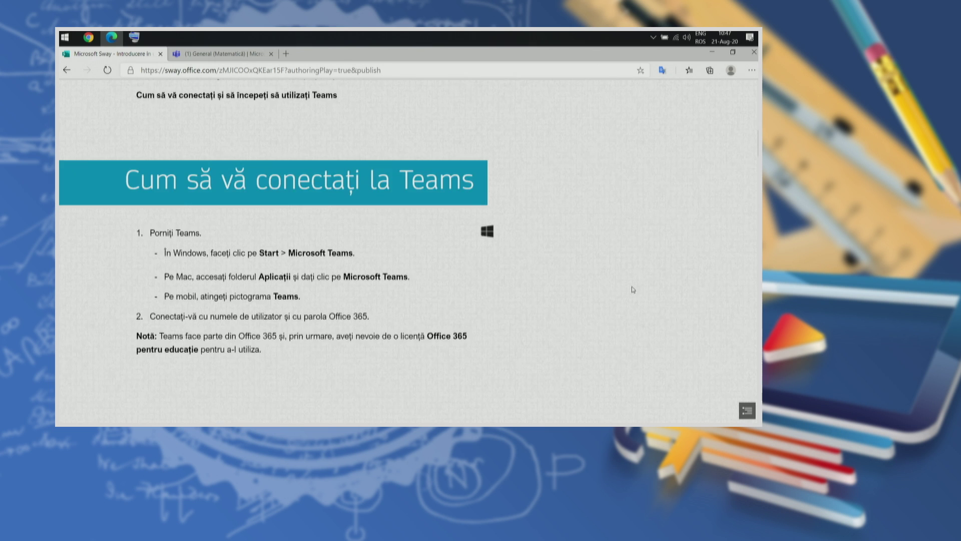